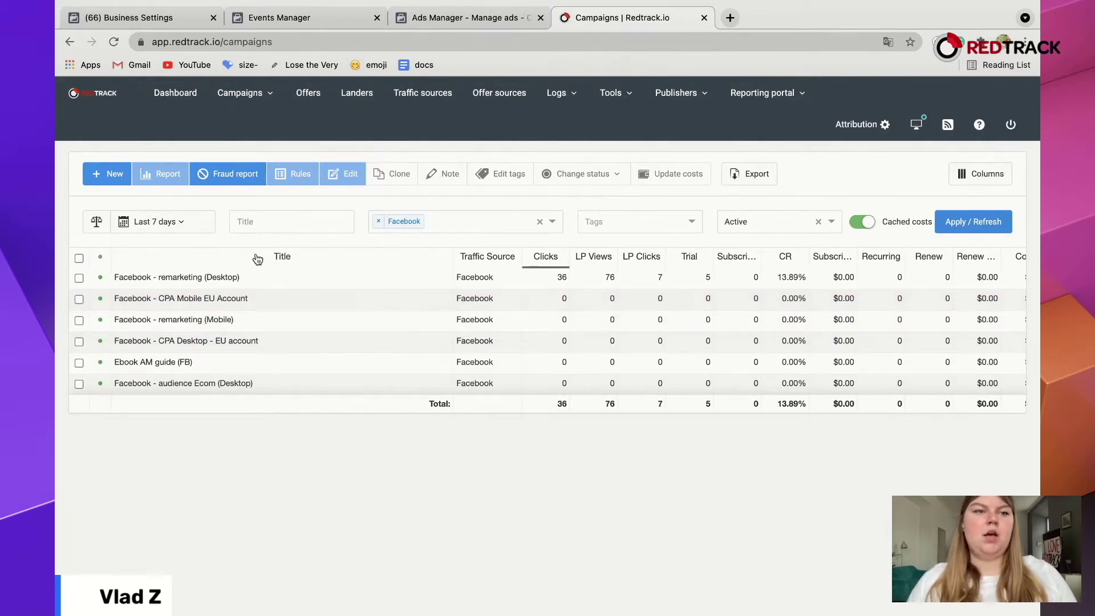
# - Go to Business Settings > Brand safety > Domains, showing redtrack.io as verified, and start adding a domain
pyautogui.click(145, 20)
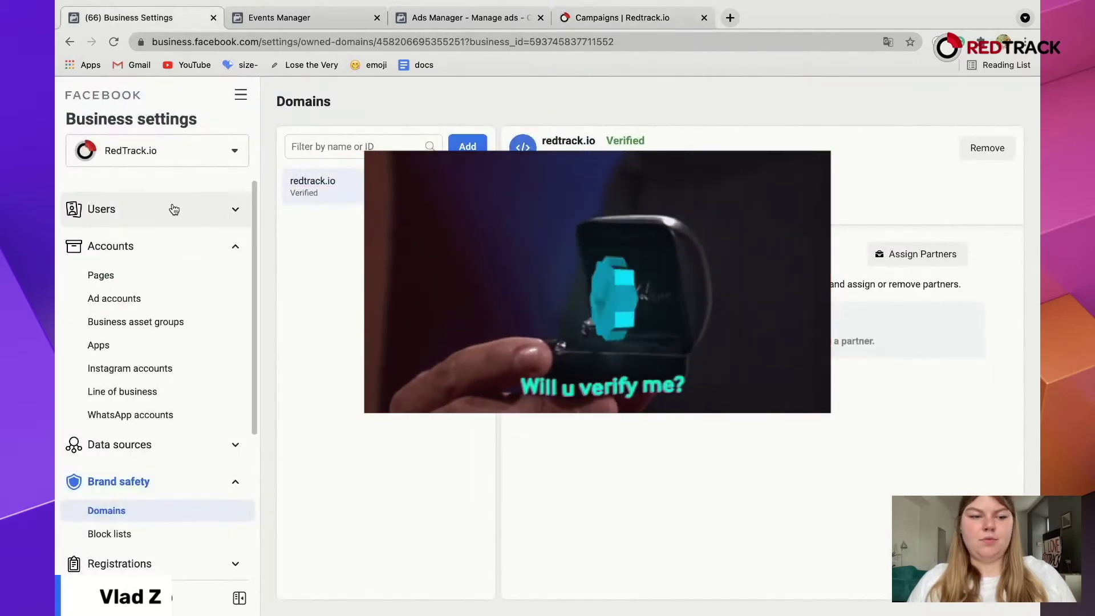
pyautogui.scroll(-3, 152, 353)
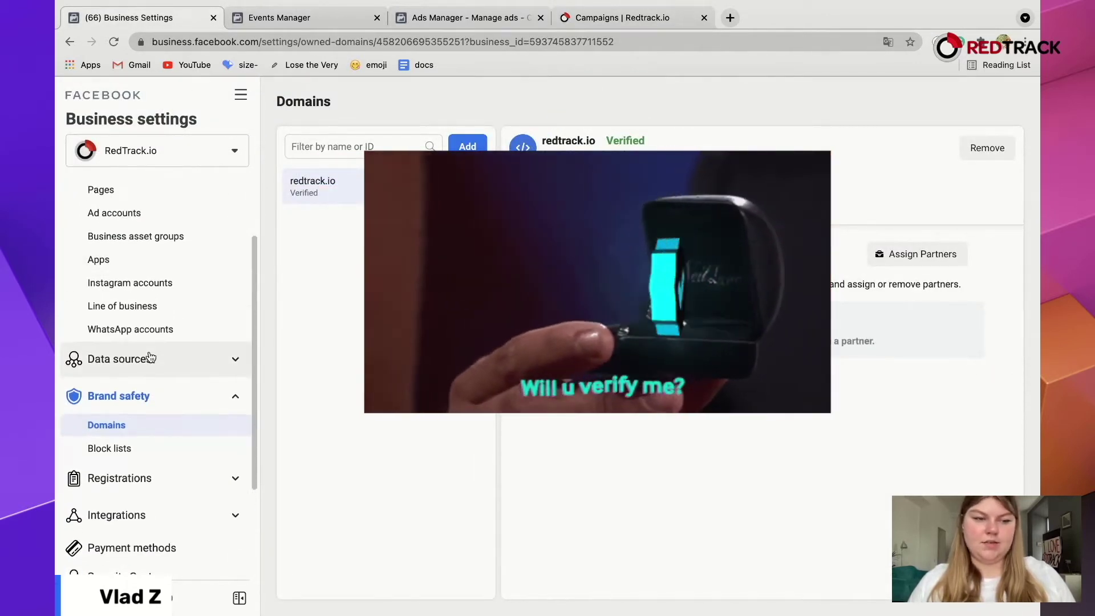
pyautogui.scroll(-2, 151, 357)
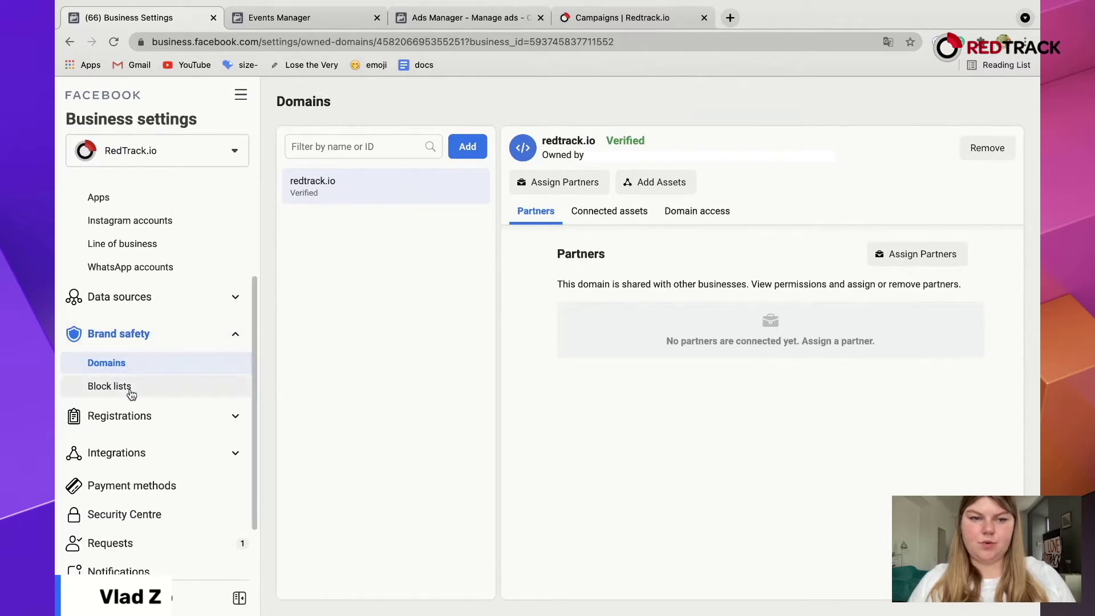
pyautogui.click(470, 147)
# - Enter trk.agency as the new domain and add it to the business
pyautogui.click(487, 306)
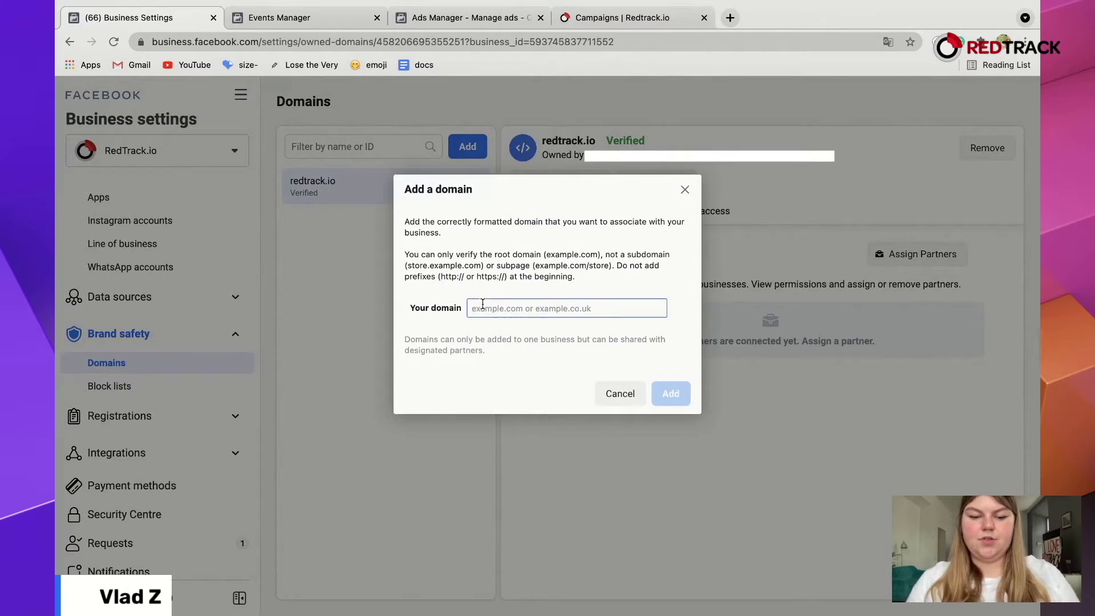
pyautogui.write('trk.agency')
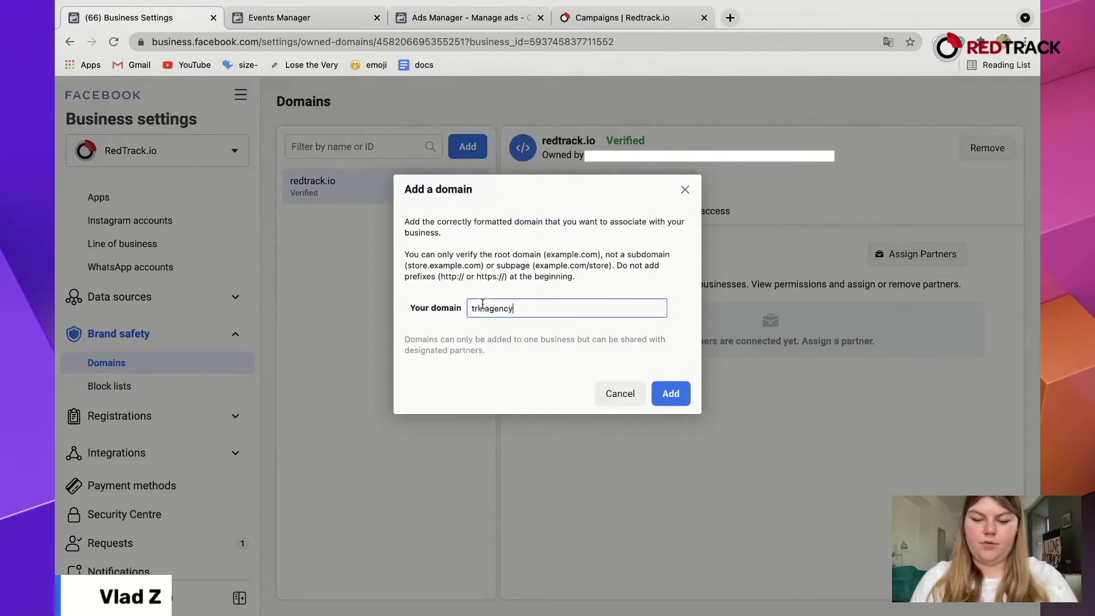
pyautogui.click(667, 398)
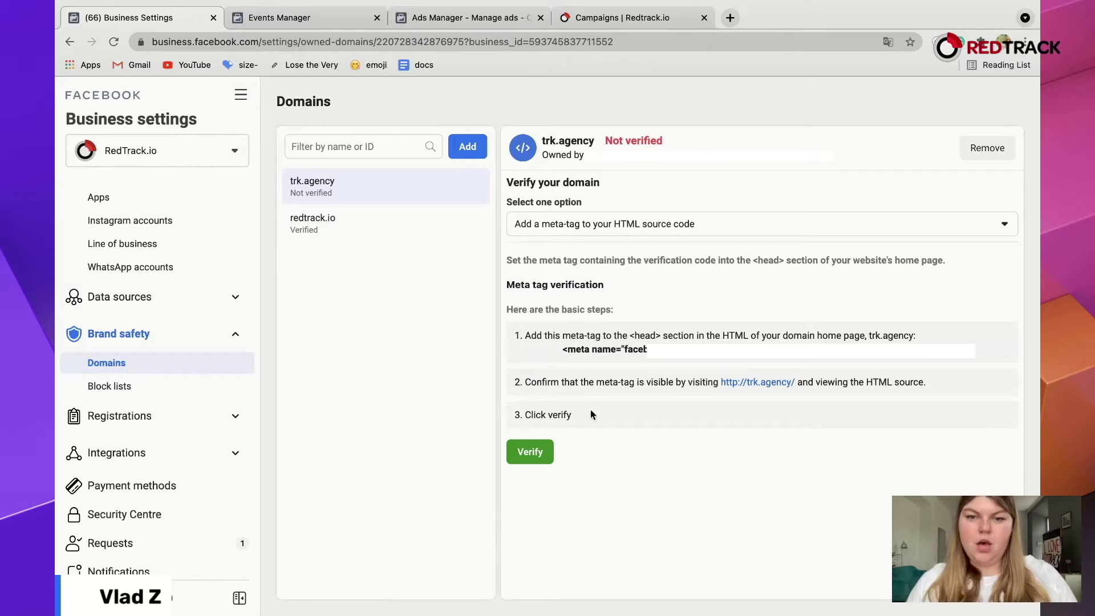
# - Pick 'Update the DNS TXT record with your domain registrar' for trk.agency and copy the TXT value
pyautogui.click(649, 231)
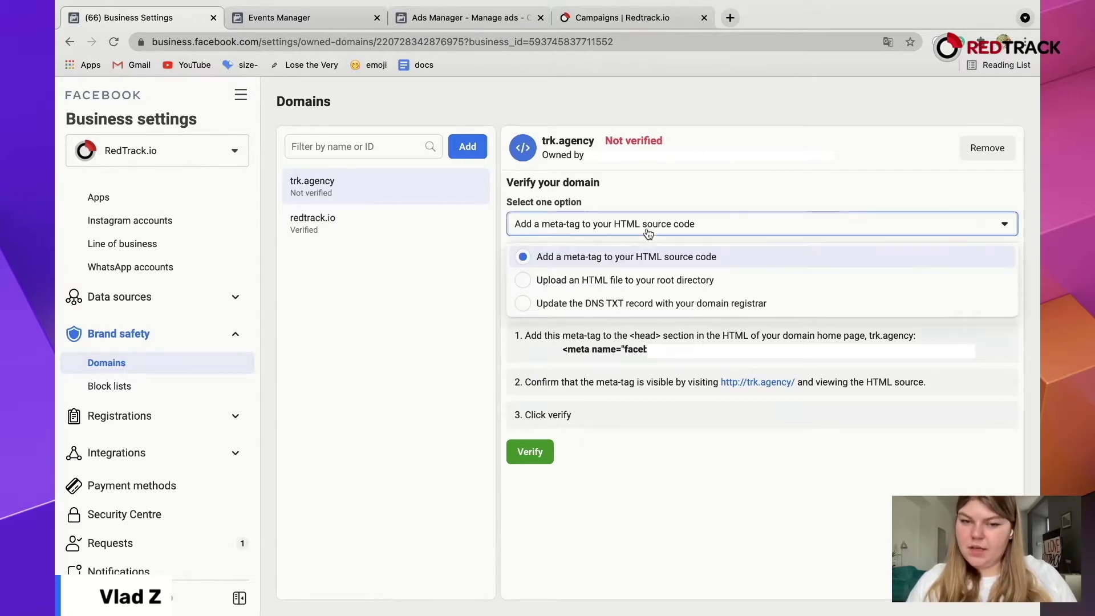
pyautogui.click(634, 303)
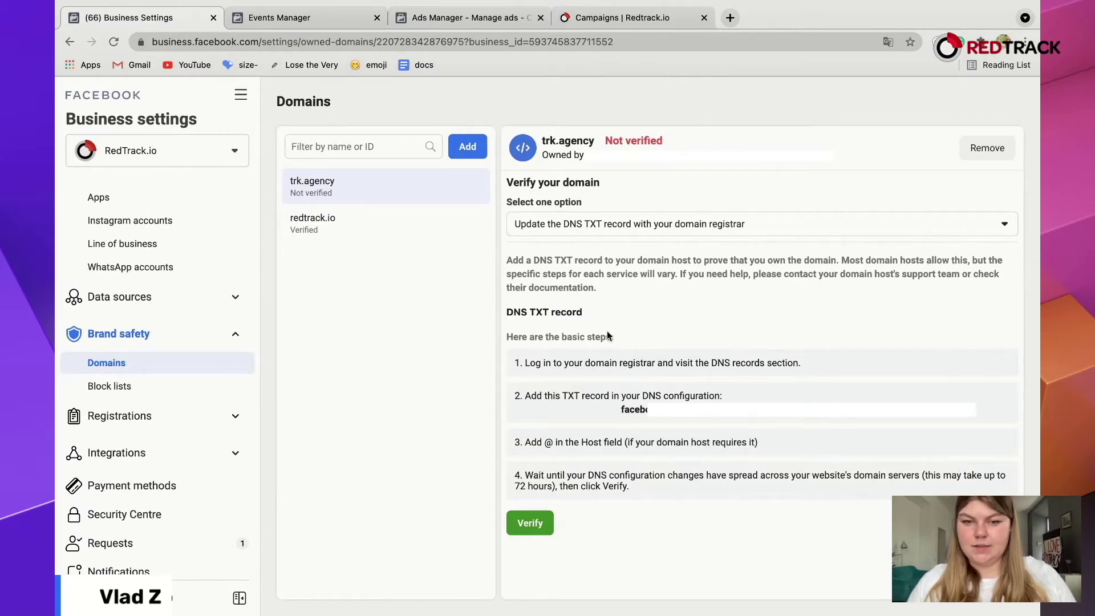
pyautogui.click(621, 410)
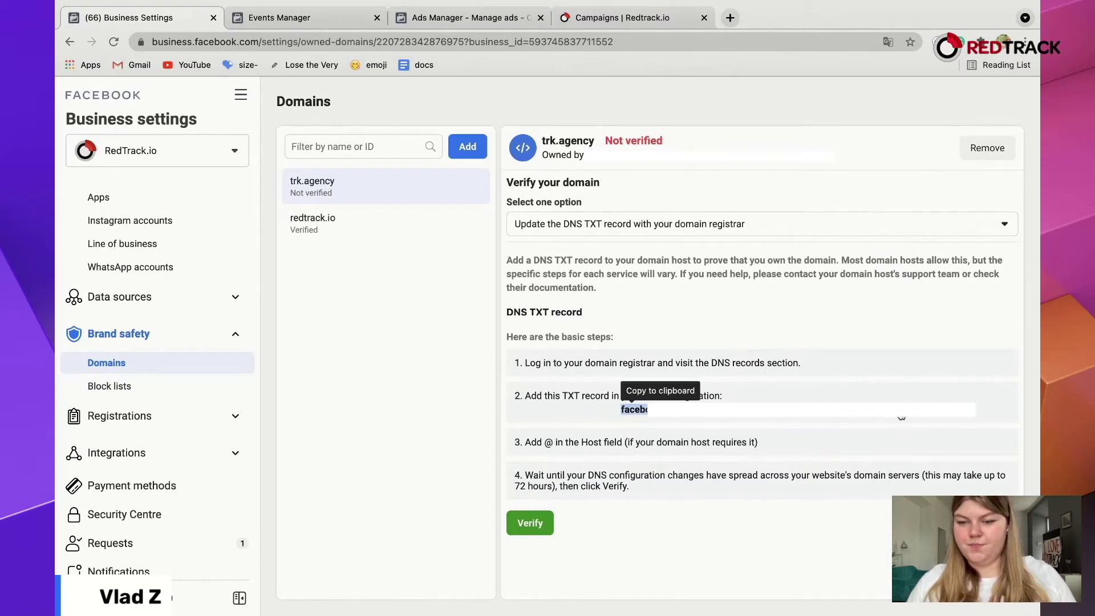
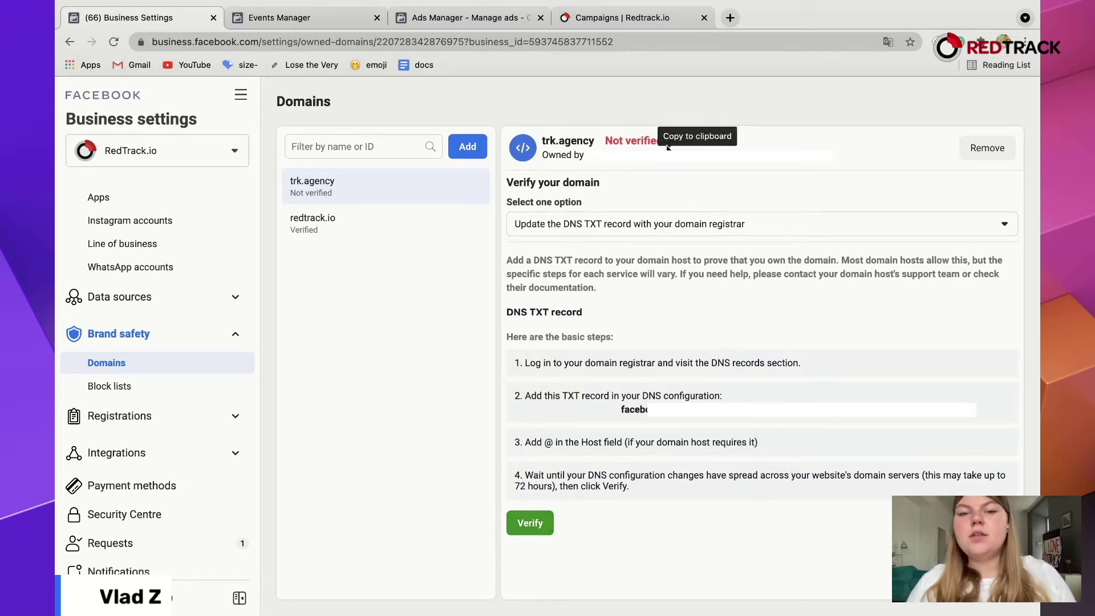
# - Open the verified redtrack.io domain from the Domains list
pyautogui.click(374, 233)
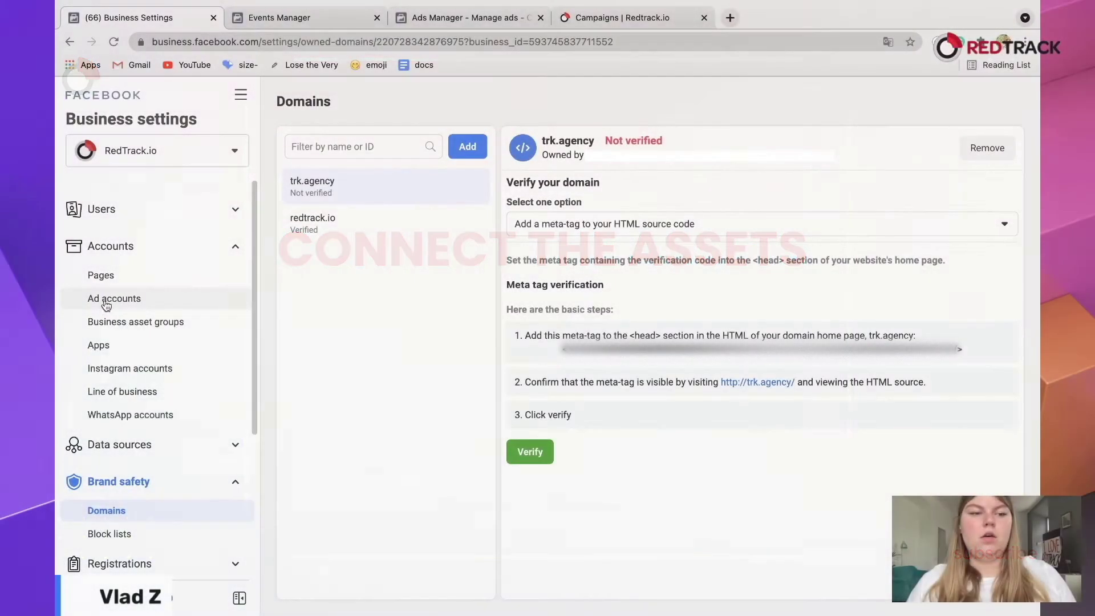
# - Check the connected assets of the RedTrack.io EU and US ad accounts
pyautogui.click(114, 298)
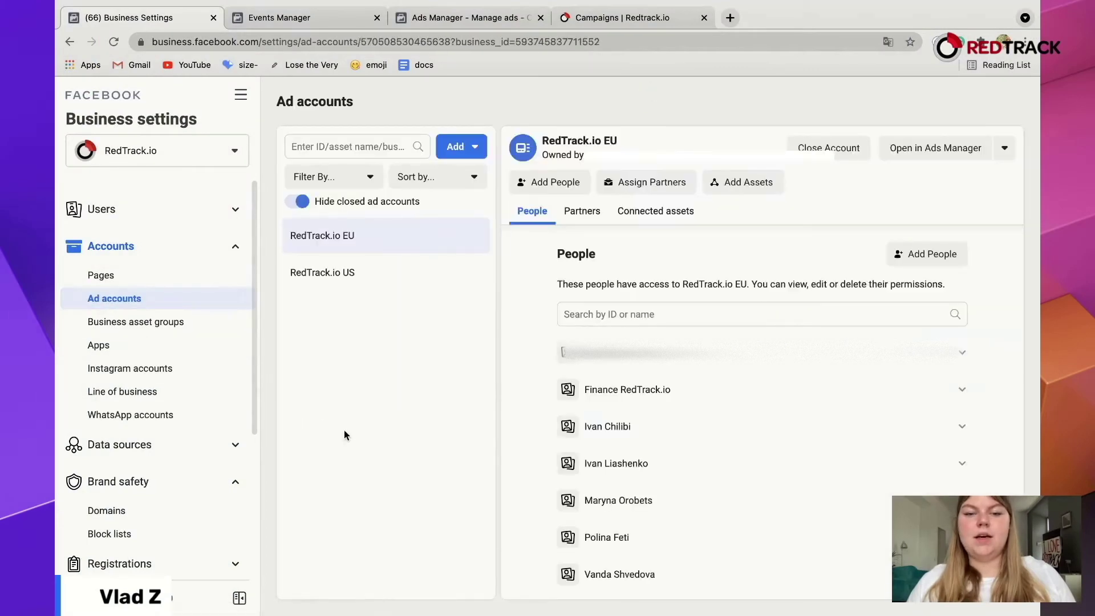
pyautogui.click(670, 218)
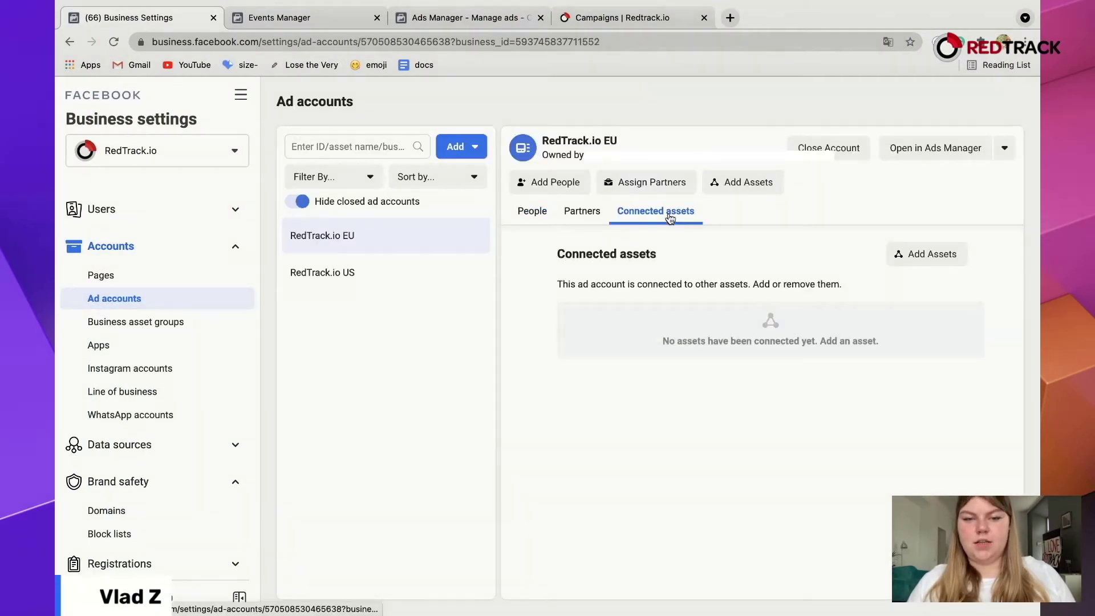
pyautogui.click(377, 273)
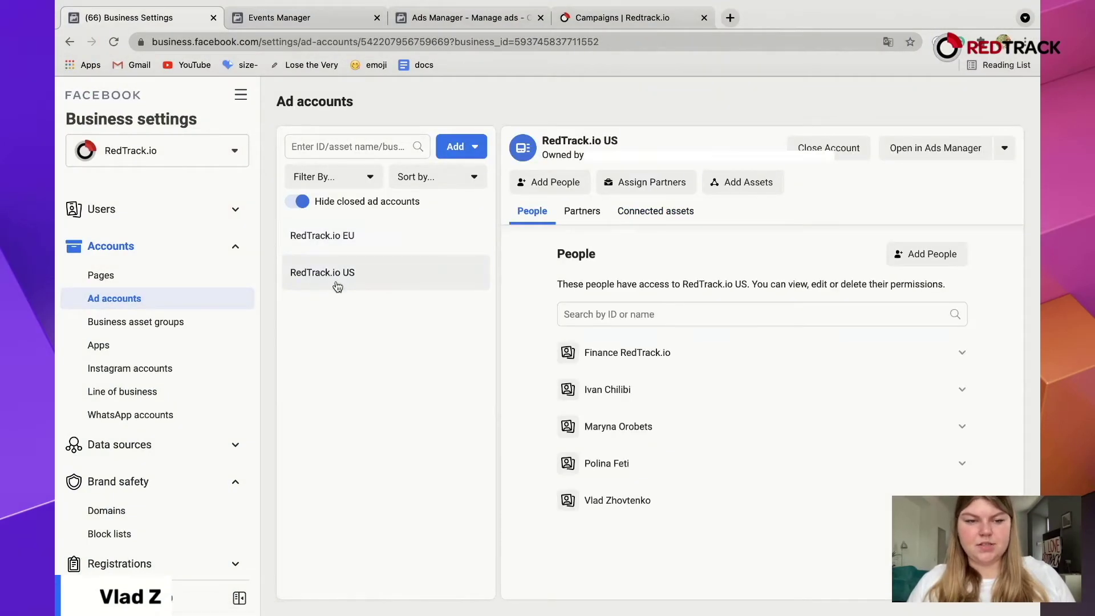
pyautogui.click(670, 219)
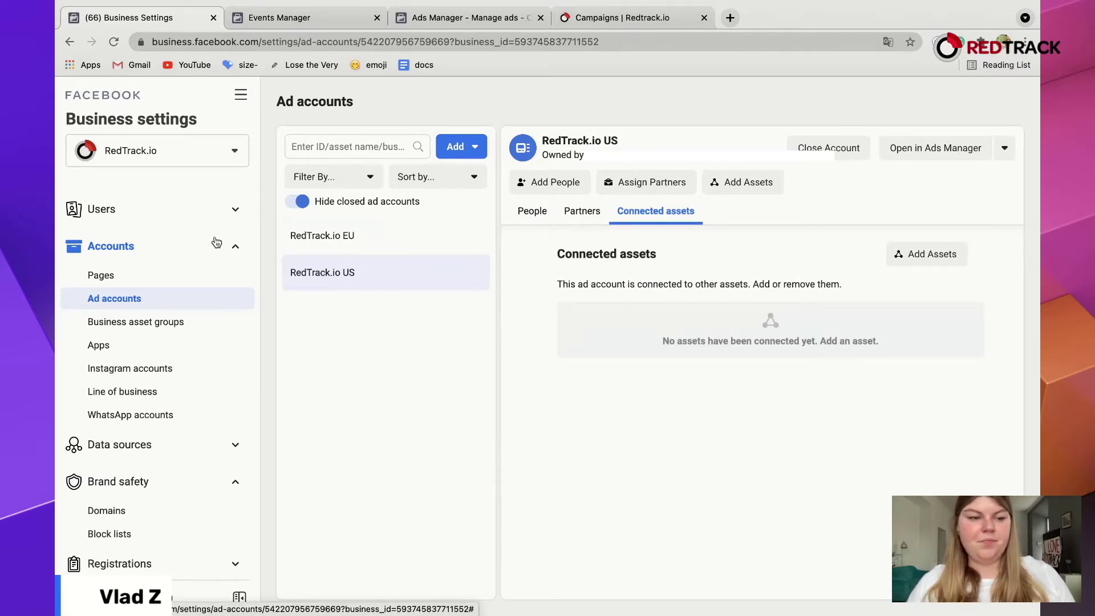
# - Open the Pixels list under Data sources
pyautogui.scroll(-4, 152, 311)
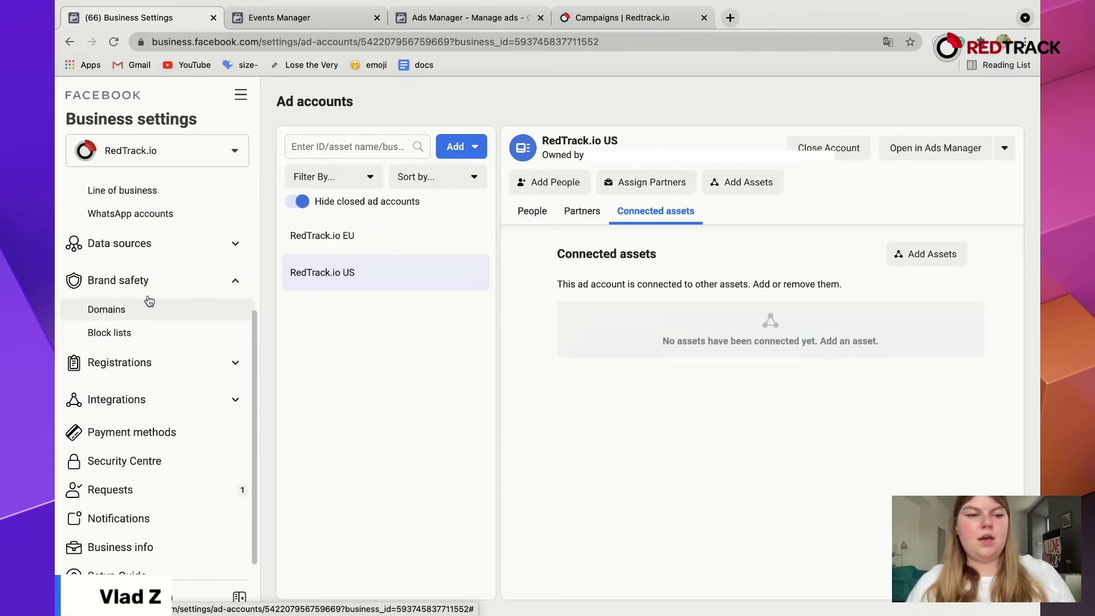
pyautogui.click(229, 244)
pyautogui.click(95, 297)
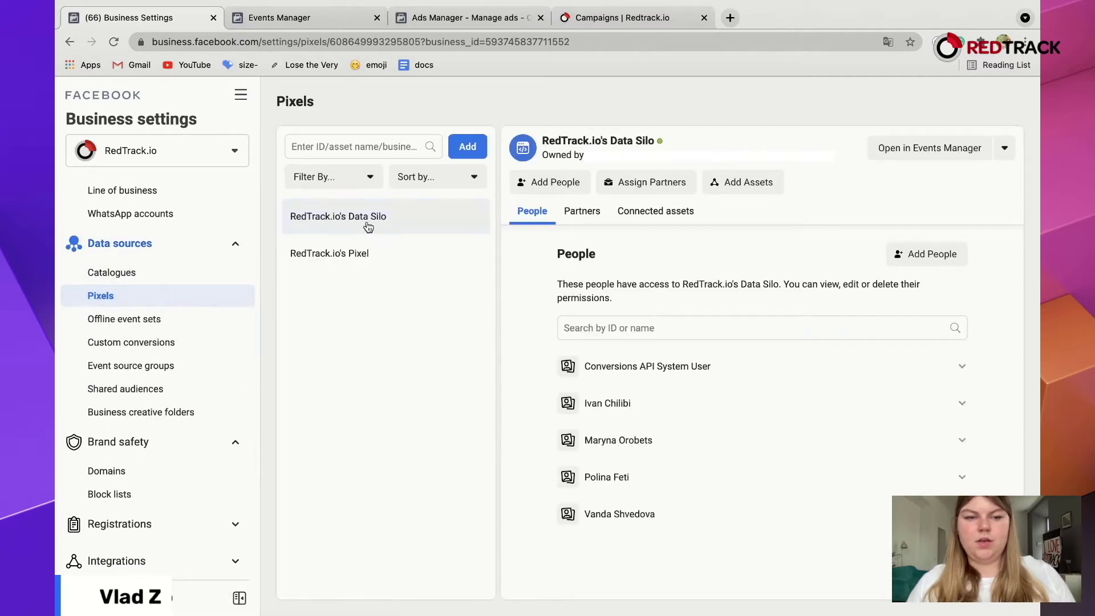
# - View the Data Silo pixel's connected assets (RedTrack.io US and EU), then go back to Domains
pyautogui.click(668, 216)
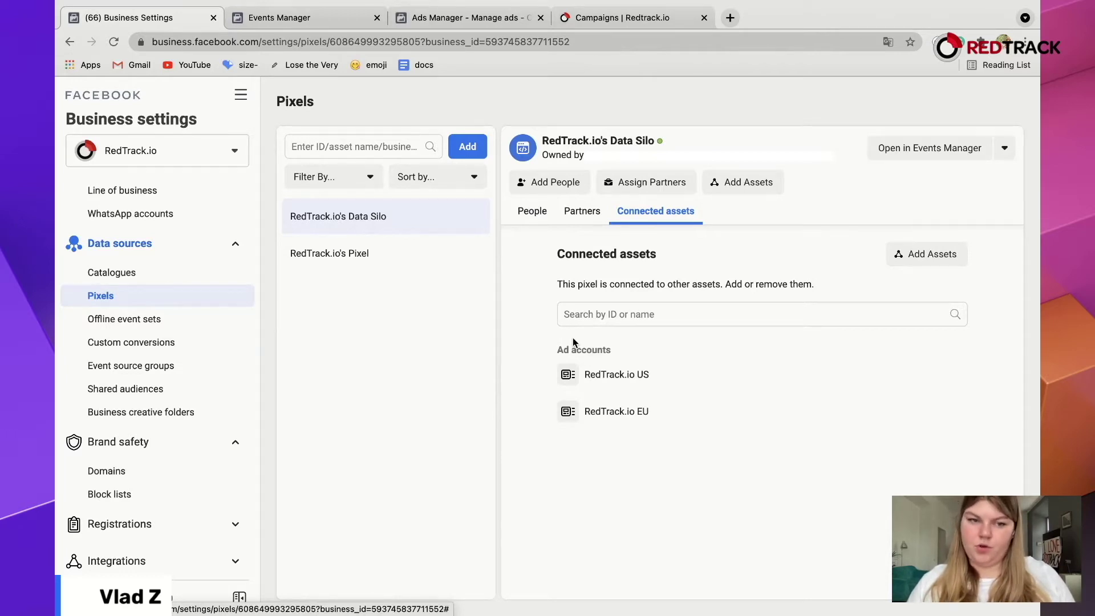
pyautogui.scroll(-3, 131, 342)
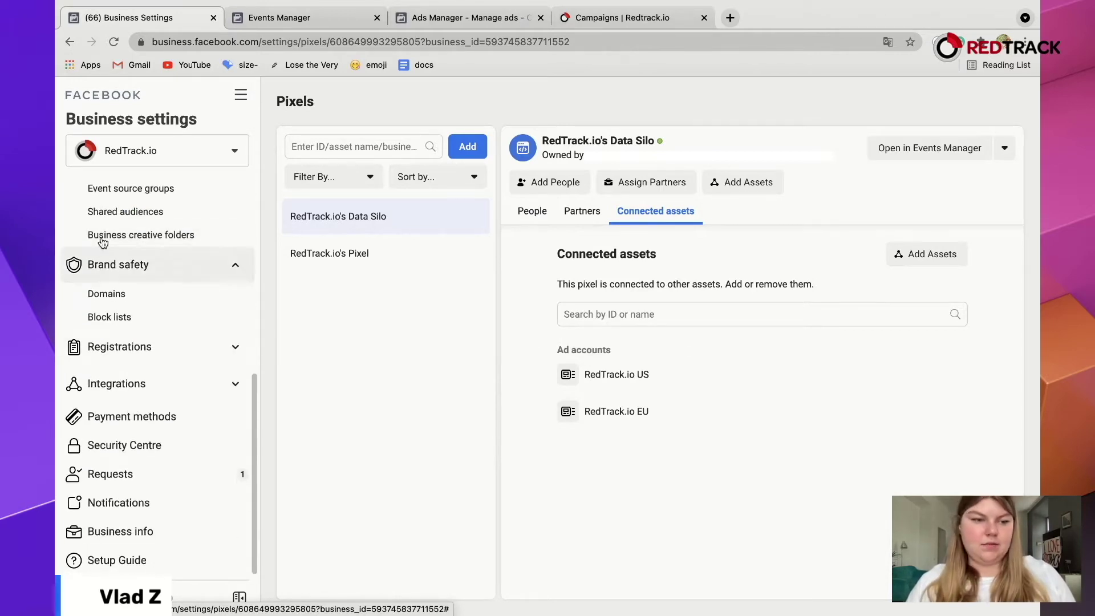
pyautogui.click(117, 294)
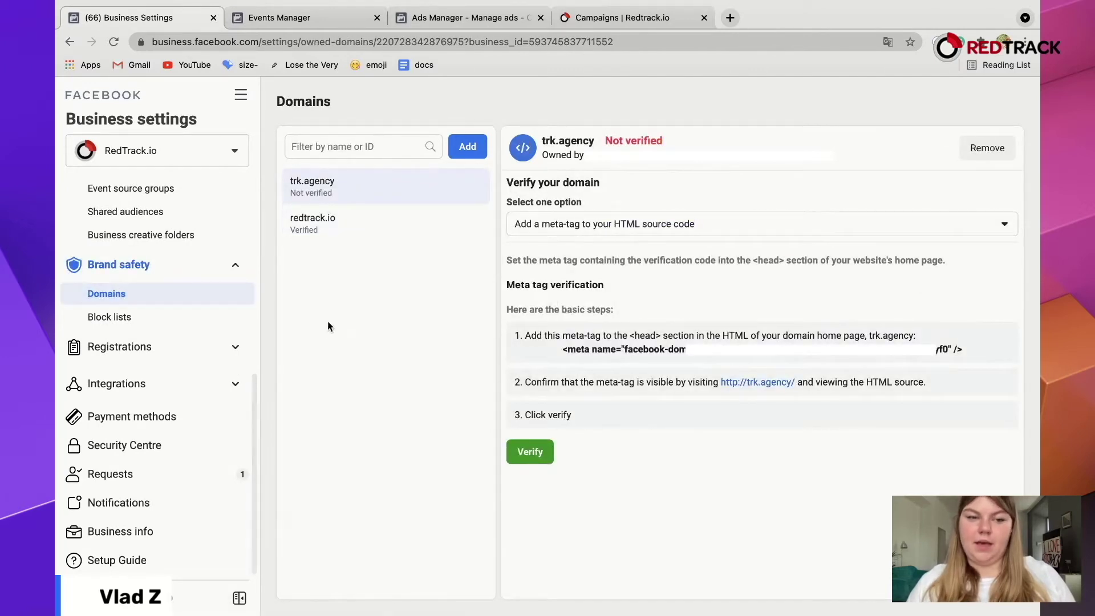
# - Open redtrack.io's Connected assets tab to see the RedTrack.io Page
pyautogui.doubleClick(363, 217)
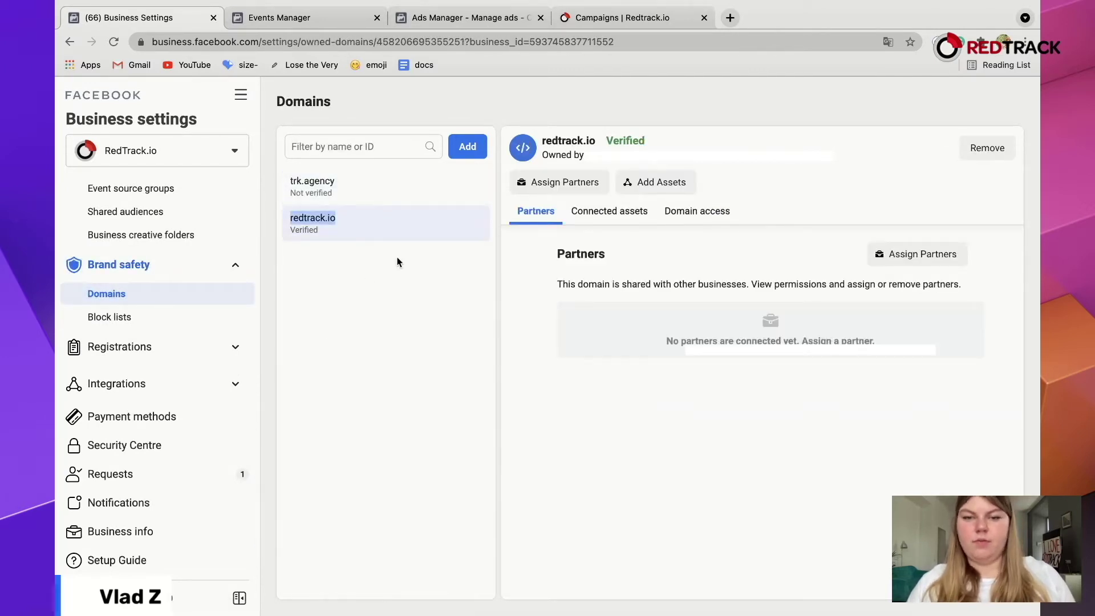
pyautogui.click(593, 212)
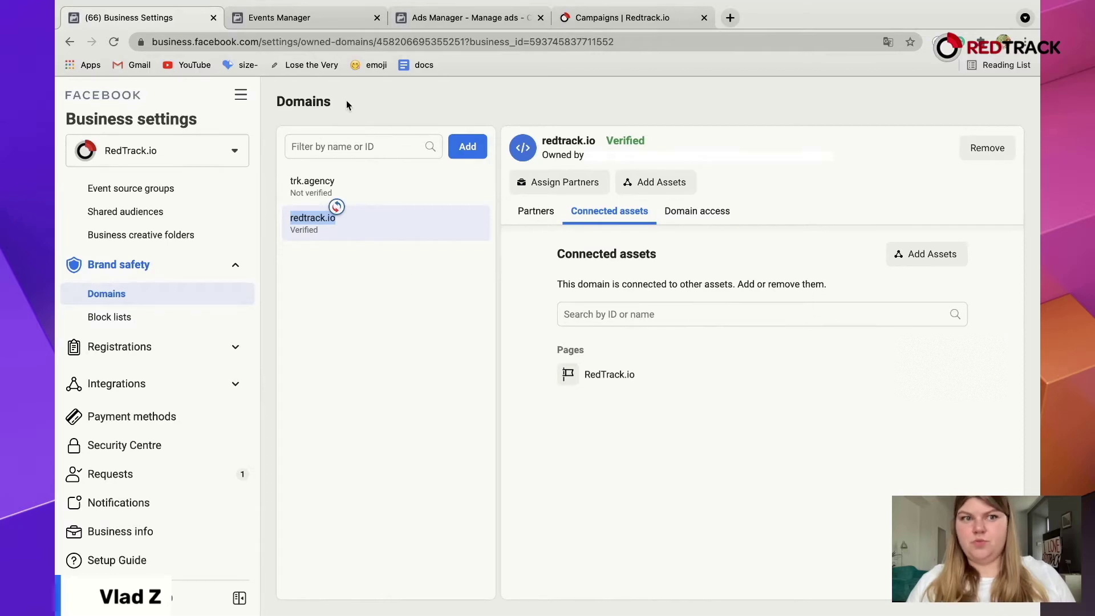
# - In Events Manager, open the Settings tab of RedTrack.io's Data Silo pixel
pyautogui.click(302, 19)
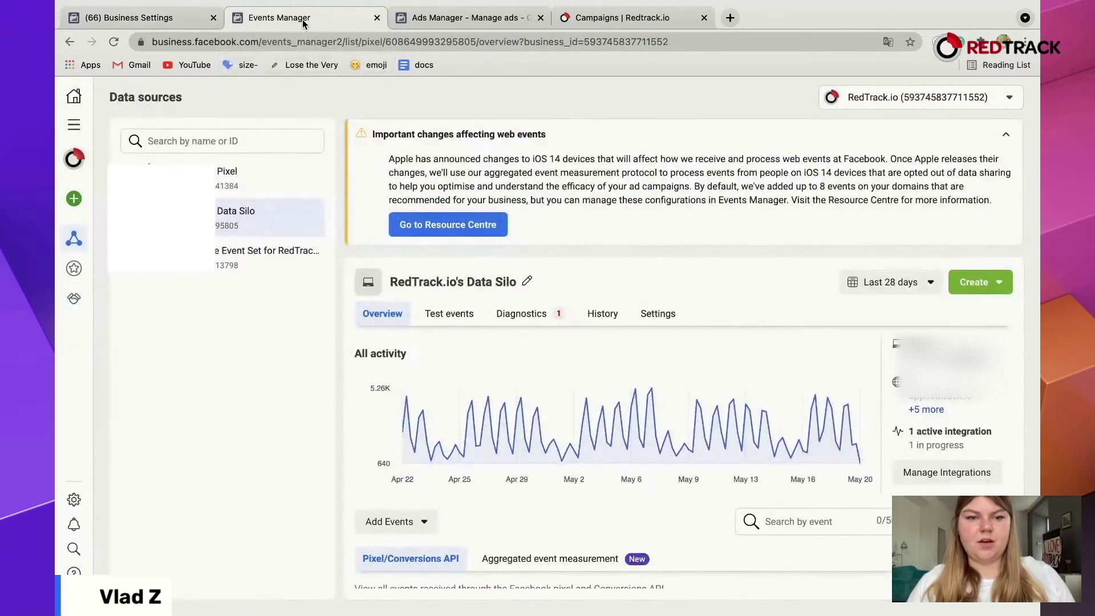
pyautogui.scroll(-1, 422, 450)
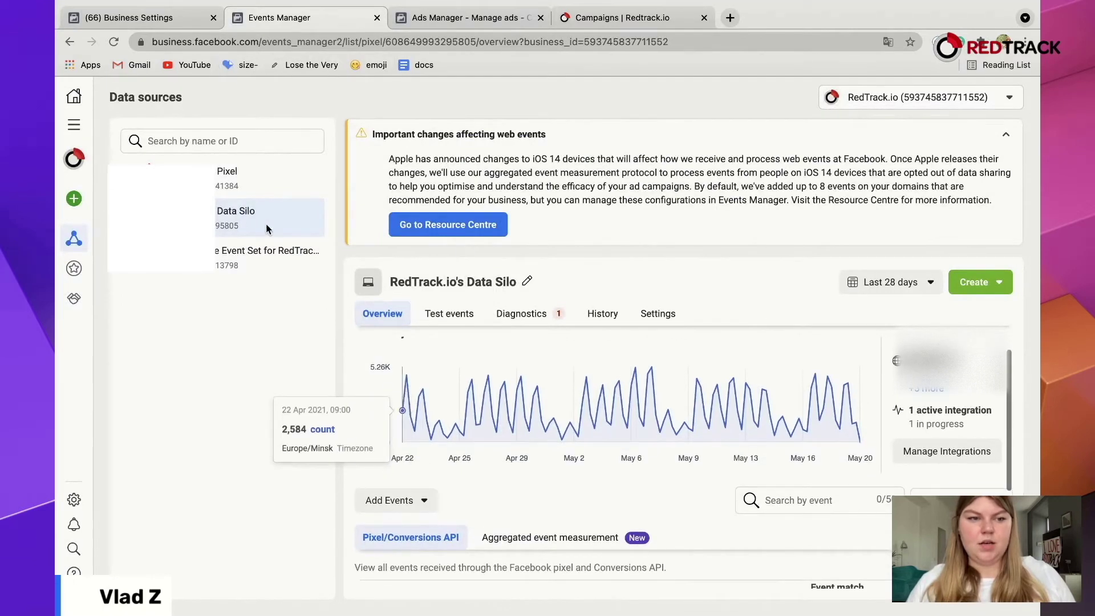
pyautogui.scroll(-2, 645, 456)
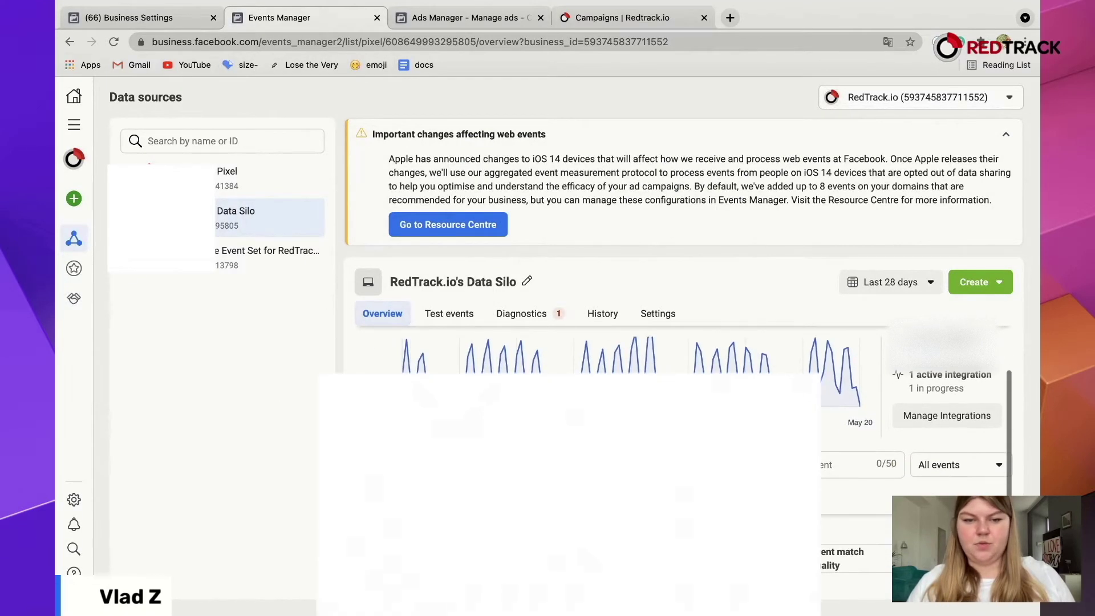
pyautogui.click(658, 313)
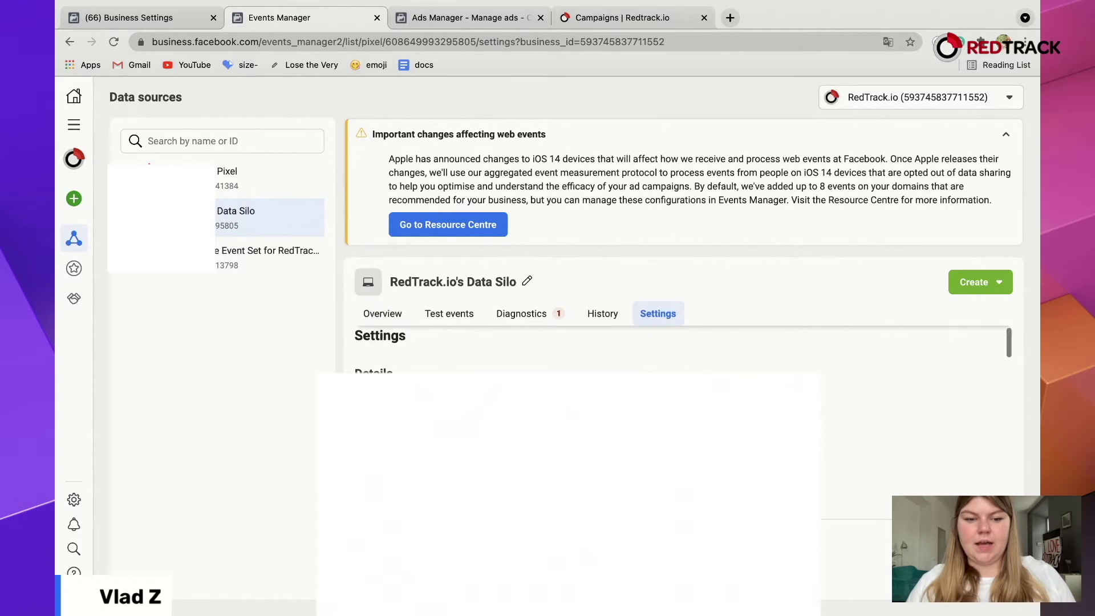
pyautogui.scroll(-1, 399, 364)
pyautogui.scroll(1, 399, 365)
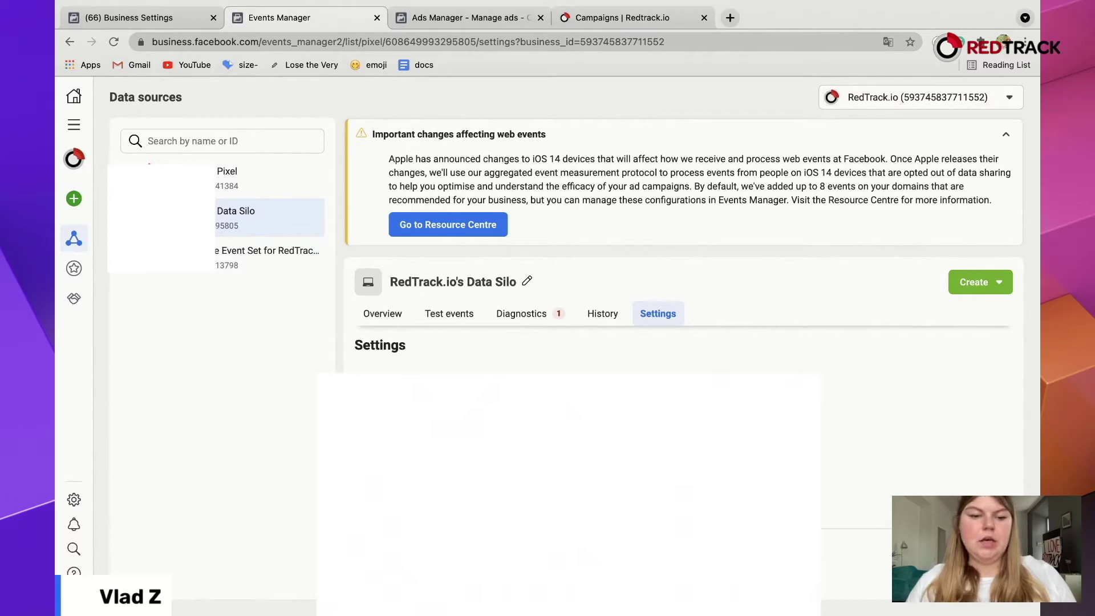
# - Add a 'Pixel ID -' line with the pasted pixel ID to the Pixel info note
pyautogui.press('super+Tab')
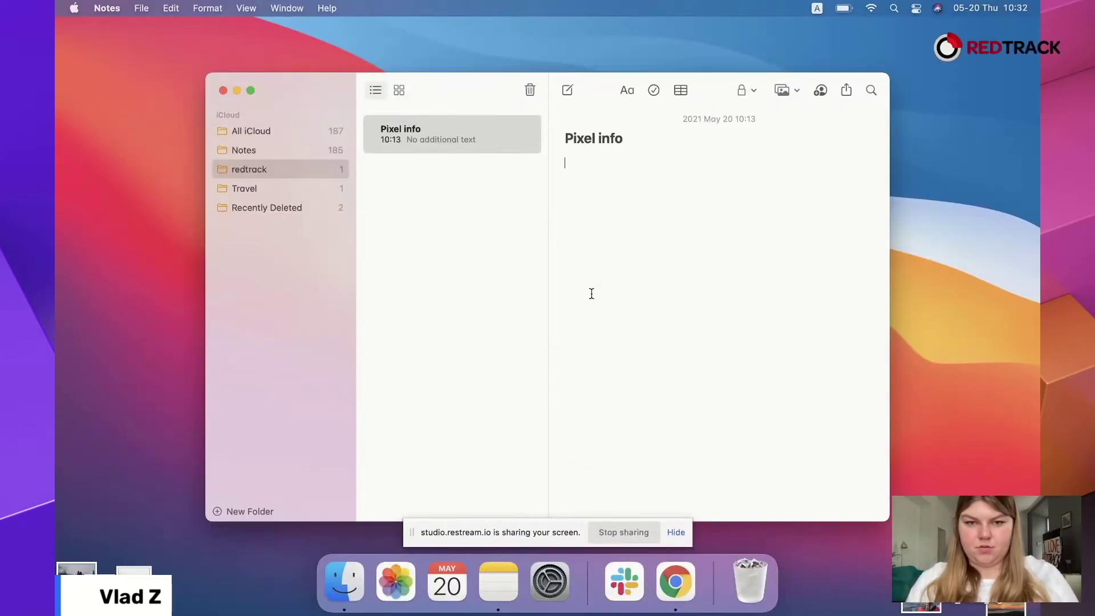
pyautogui.write('Pixel ID -')
pyautogui.press('super+v')
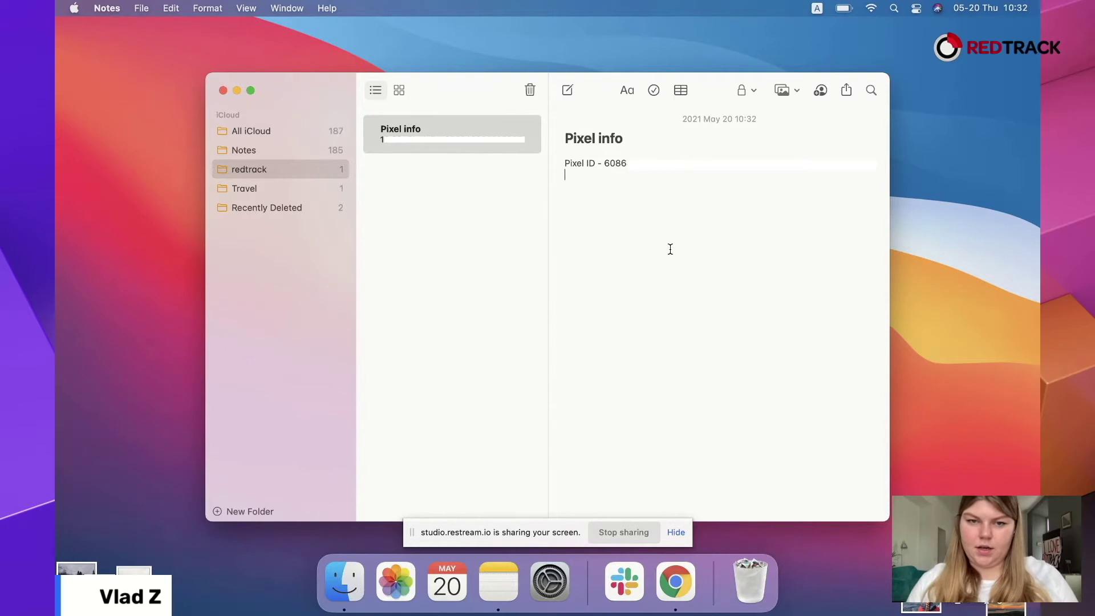
pyautogui.press('super+Tab')
pyautogui.scroll(-10, 404, 450)
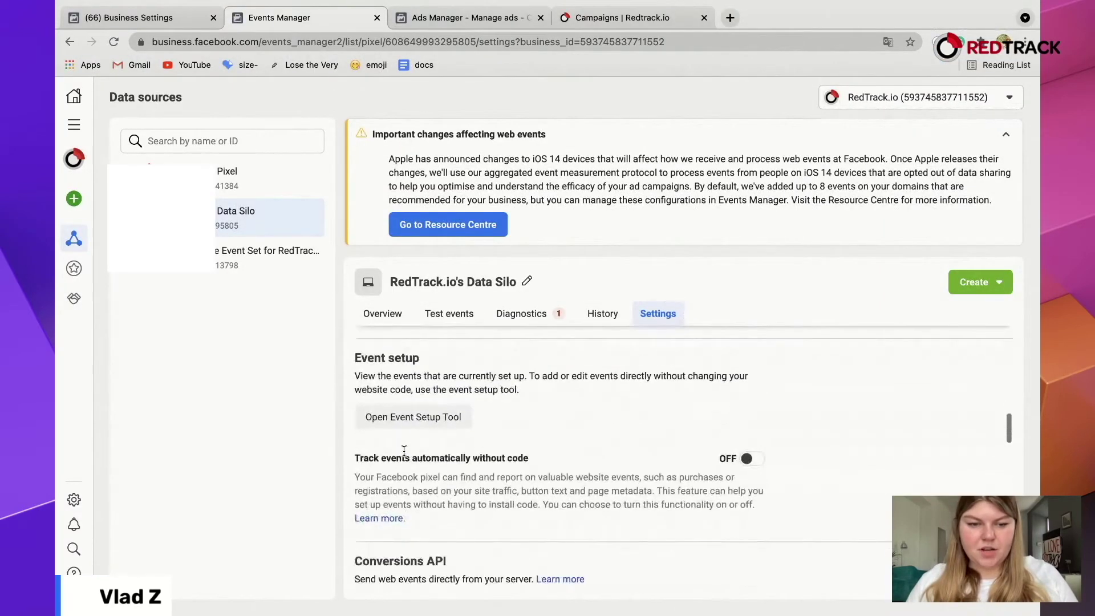
# - Scroll the pixel's Settings to the Conversions API 'Generate access token' option
pyautogui.scroll(-4, 403, 450)
pyautogui.scroll(-3, 404, 450)
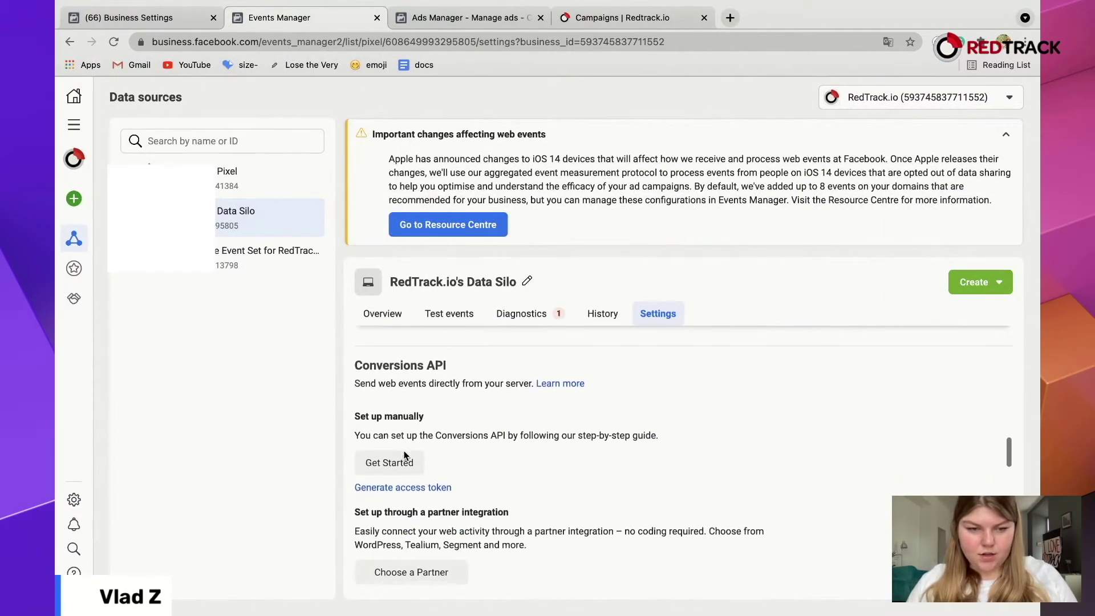
pyautogui.scroll(-1, 401, 443)
pyautogui.scroll(2, 407, 376)
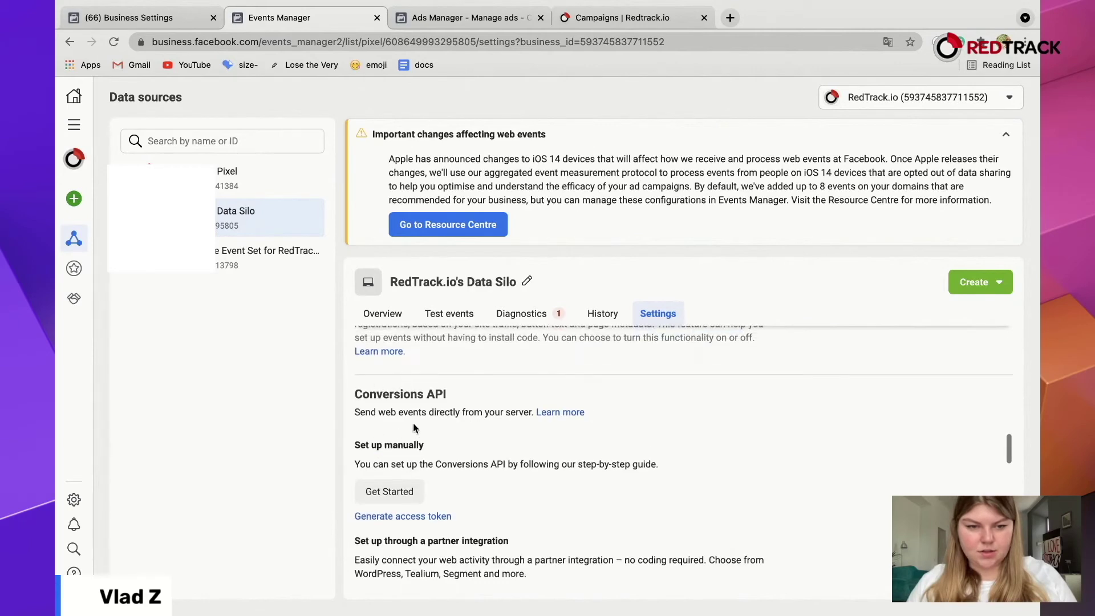
pyautogui.scroll(-5, 382, 388)
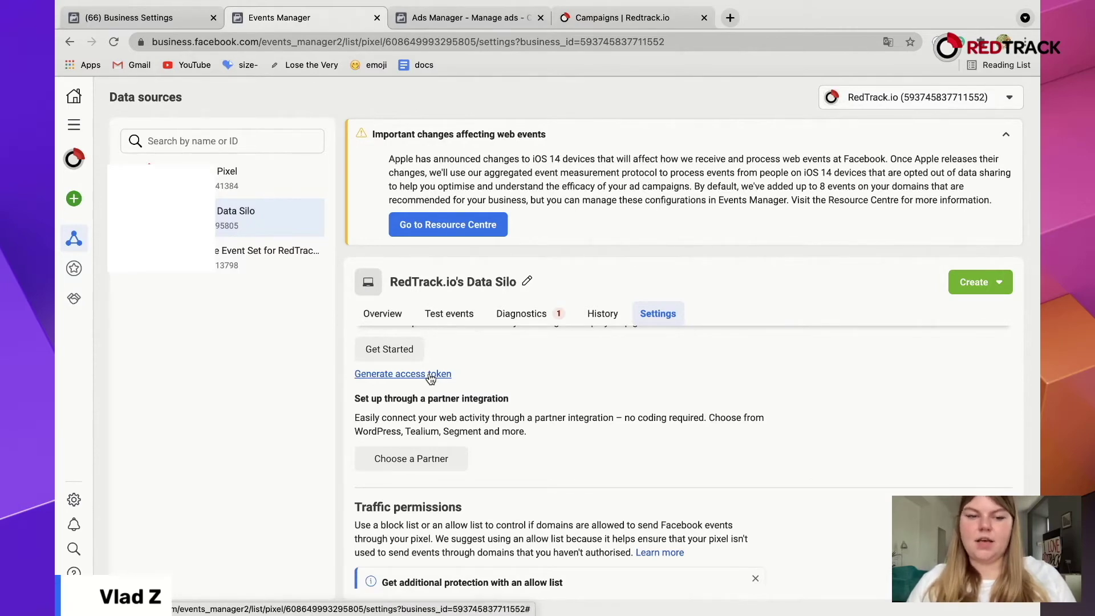
# - Start a new 'Access token -' line in the Pixel info note with the token value
pyautogui.press('super+Tab')
pyautogui.press('Return')
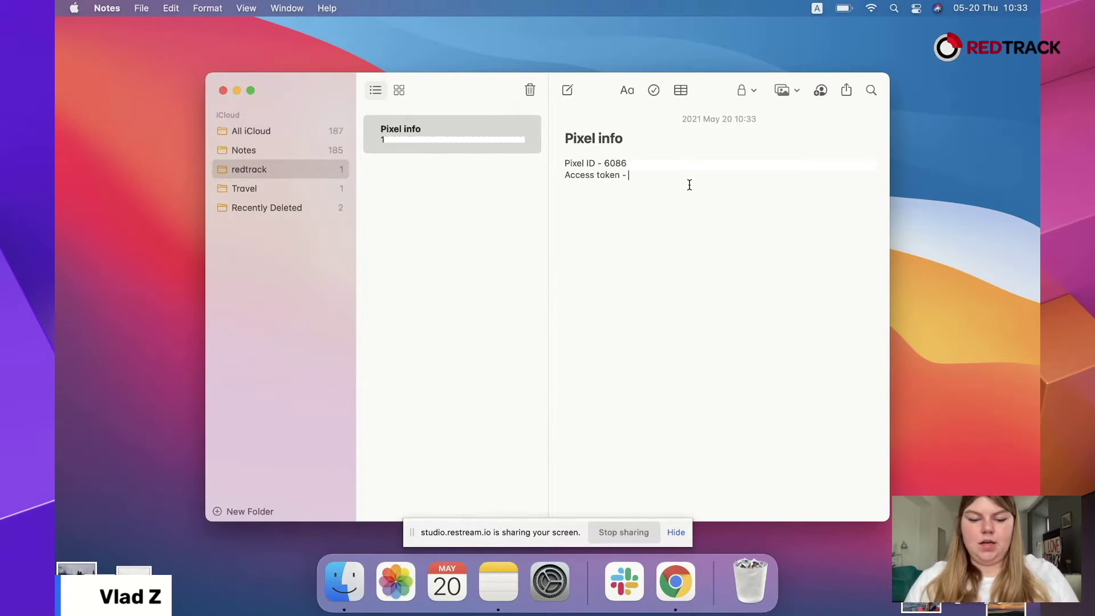
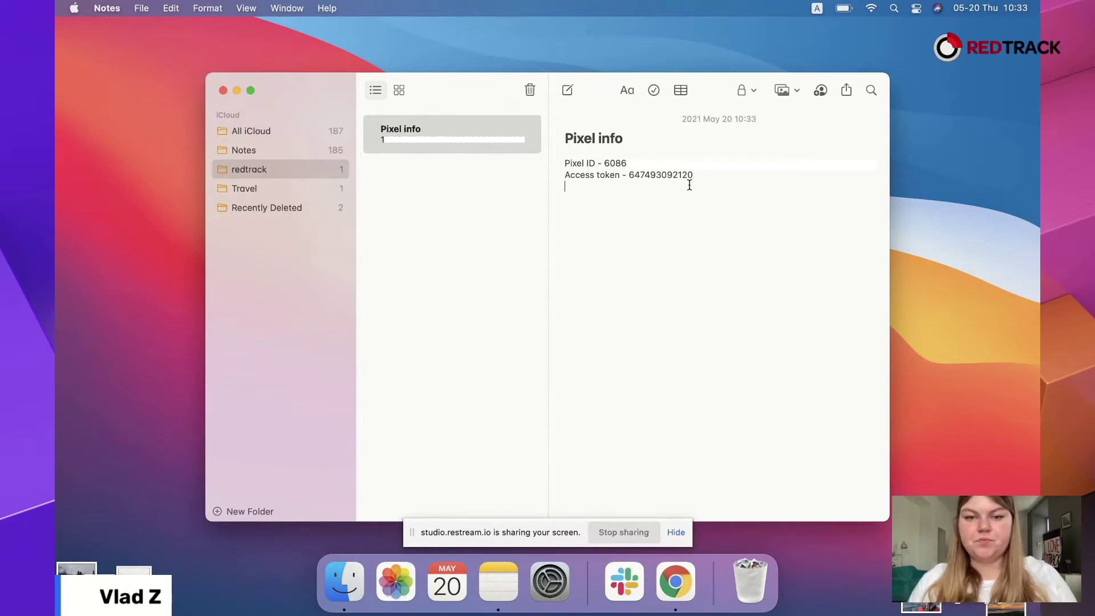
# - Return from the Pixel info note to the browser
pyautogui.press('super+Tab')
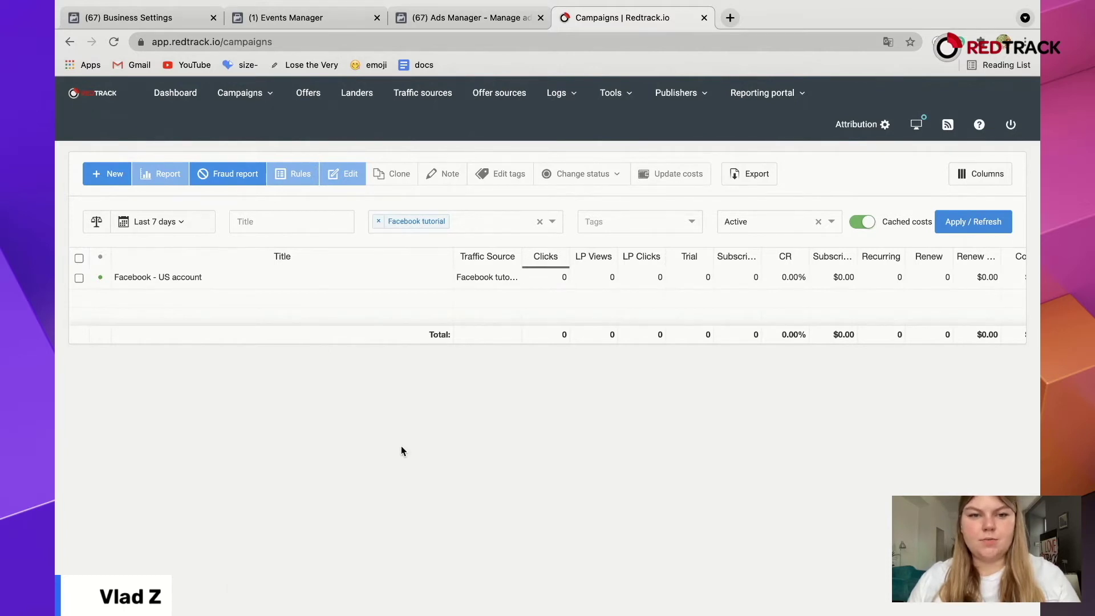
# - Add a new Facebook traffic source from the catalog (searched 'face') named 'Facebook tutorial'
pyautogui.click(425, 95)
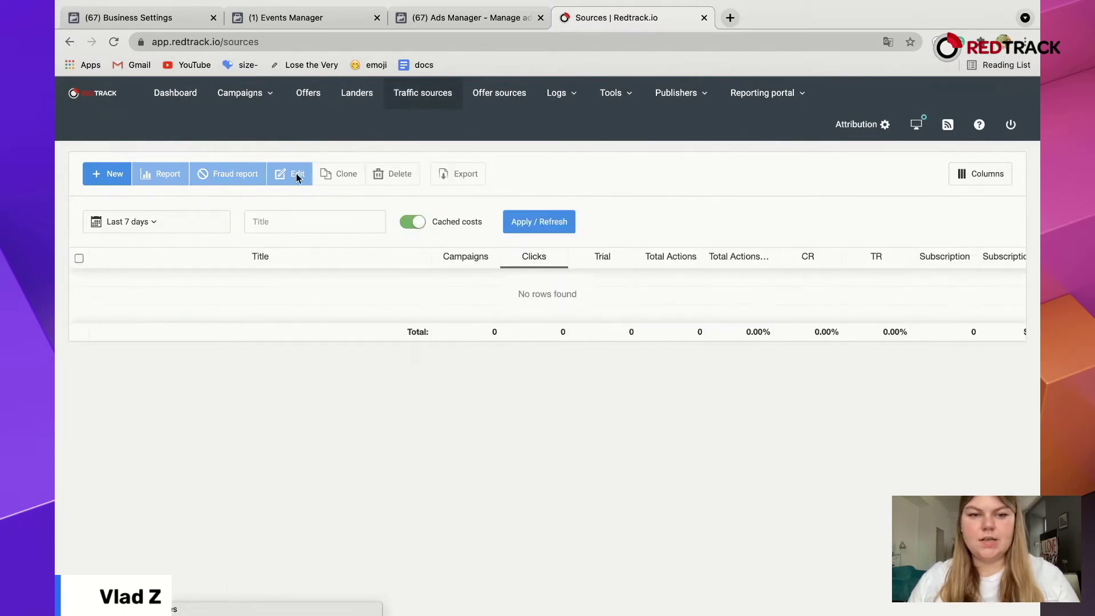
pyautogui.click(90, 171)
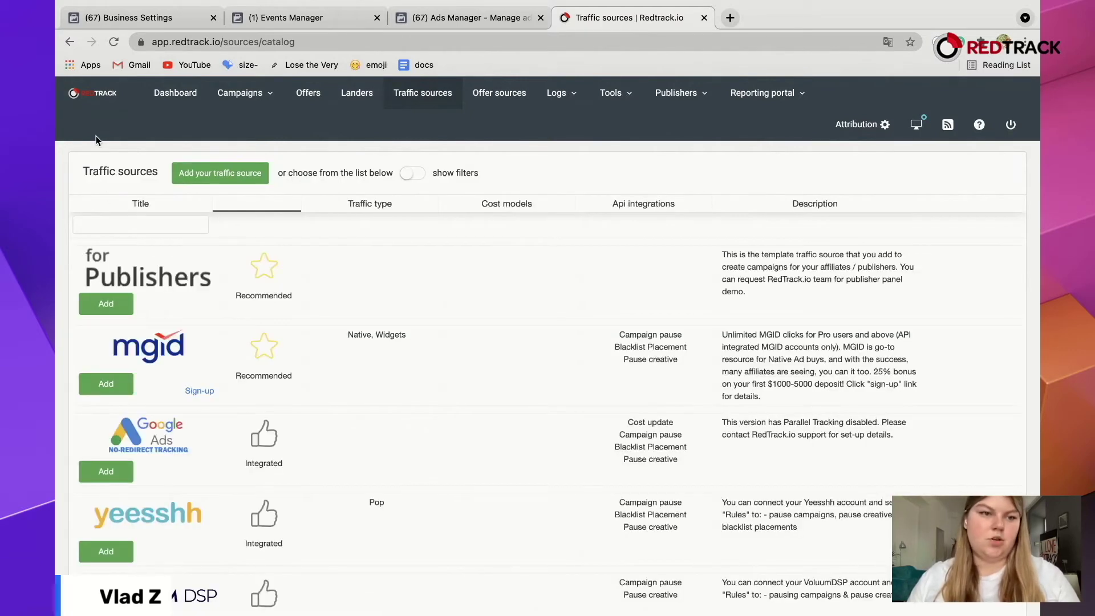
pyautogui.click(133, 229)
pyautogui.write('face')
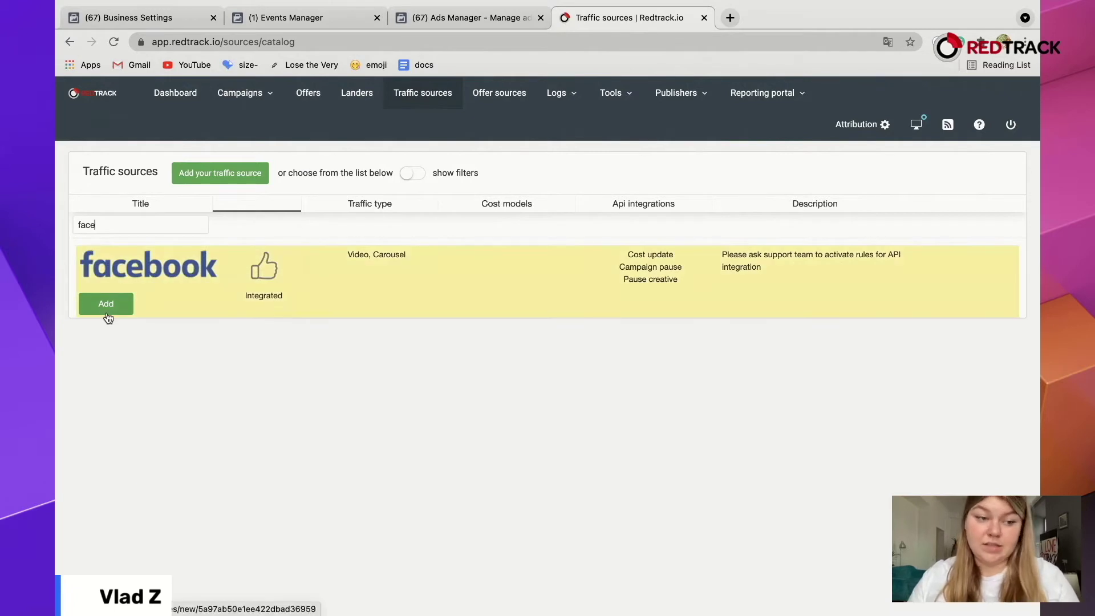
pyautogui.click(107, 313)
pyautogui.click(374, 212)
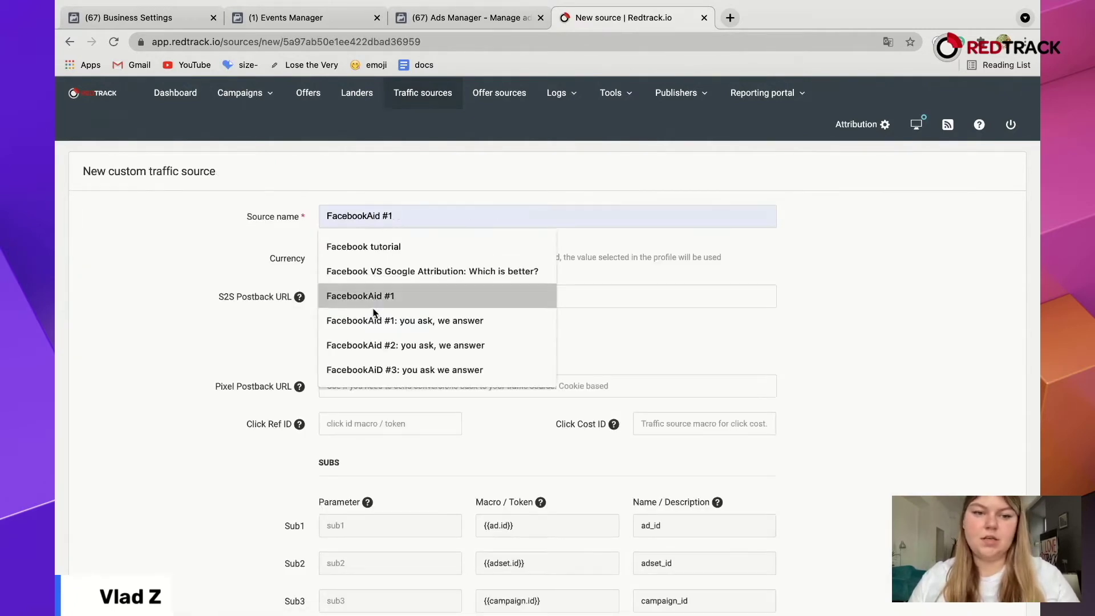
pyautogui.click(365, 247)
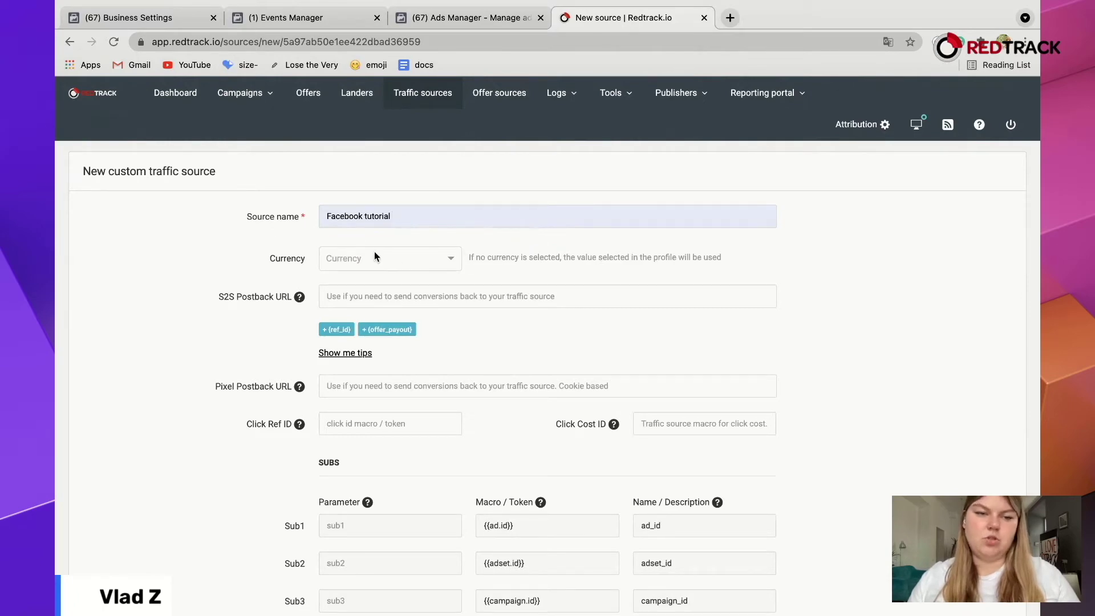
pyautogui.scroll(-7, 374, 255)
pyautogui.scroll(-6, 374, 251)
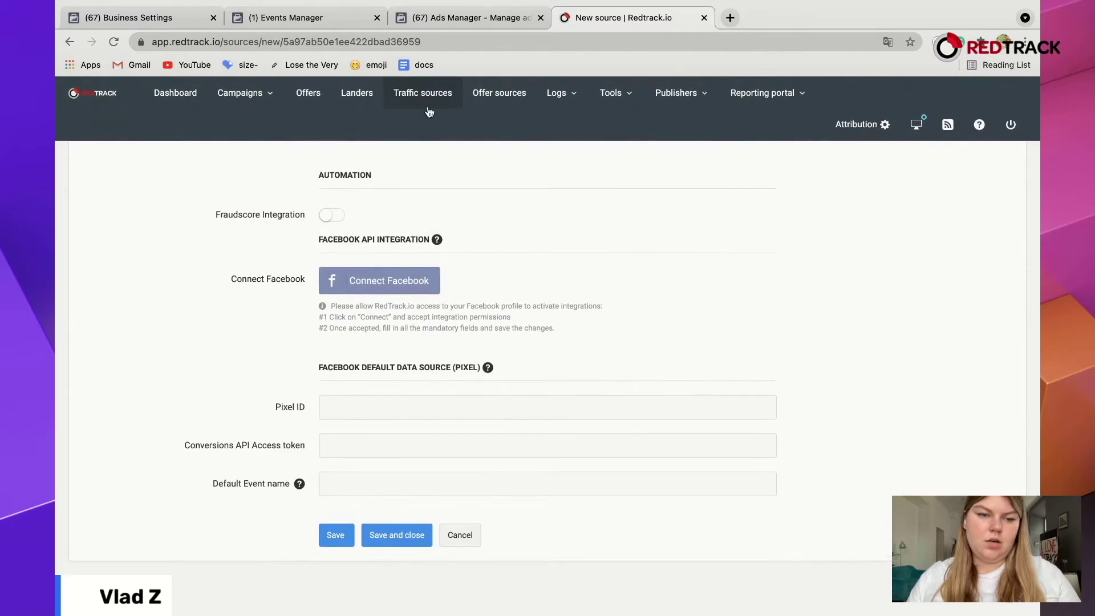
# - Save the Facebook tutorial source, connect it to Facebook via Continue, and save again
pyautogui.click(335, 536)
pyautogui.scroll(-15, 390, 433)
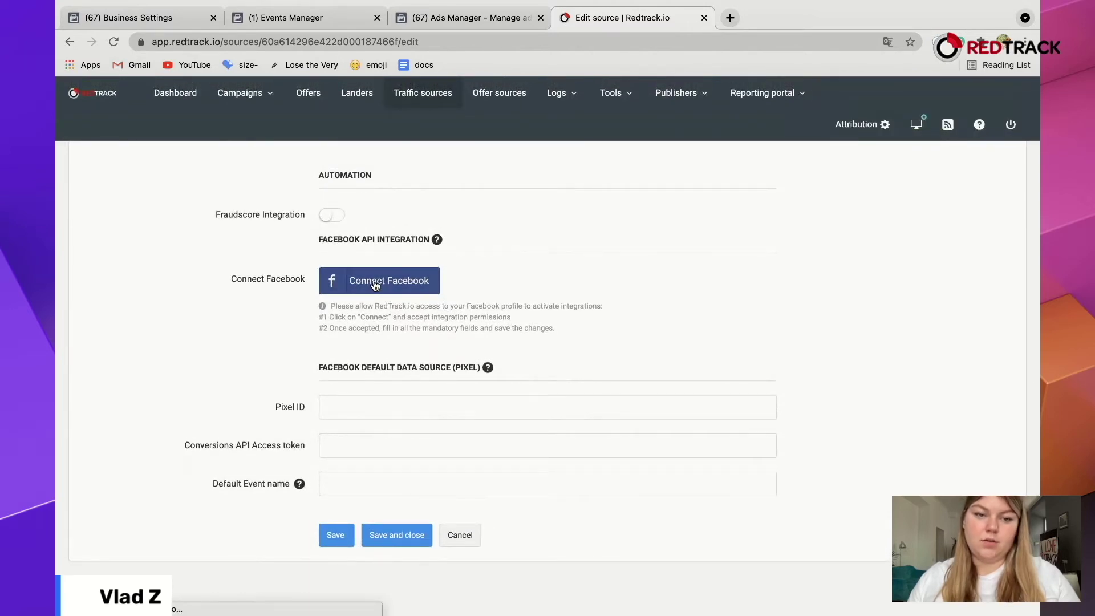
pyautogui.click(405, 290)
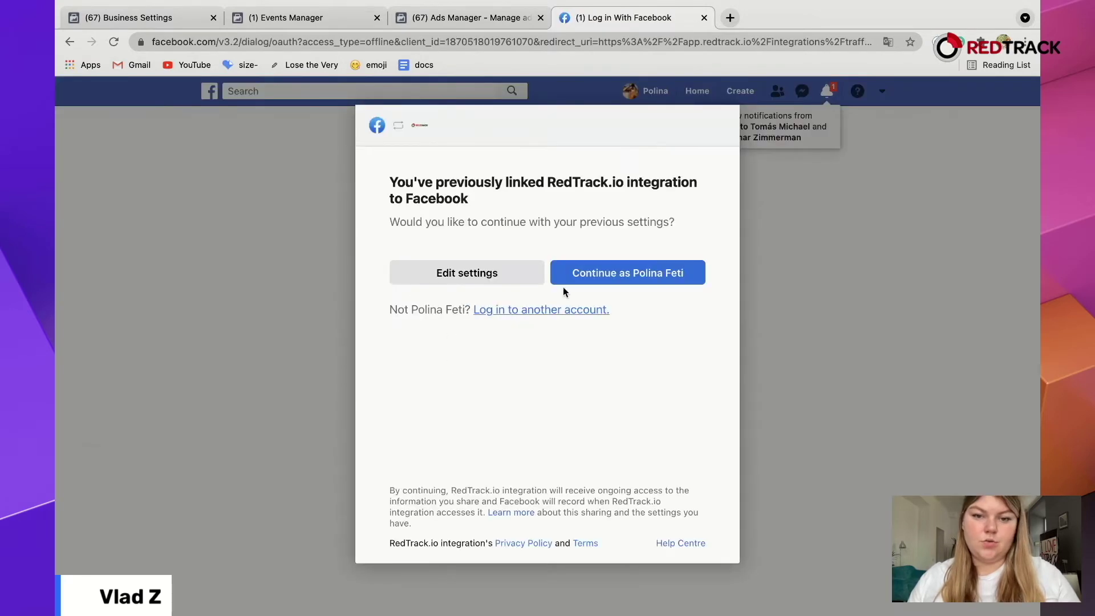
pyautogui.click(622, 275)
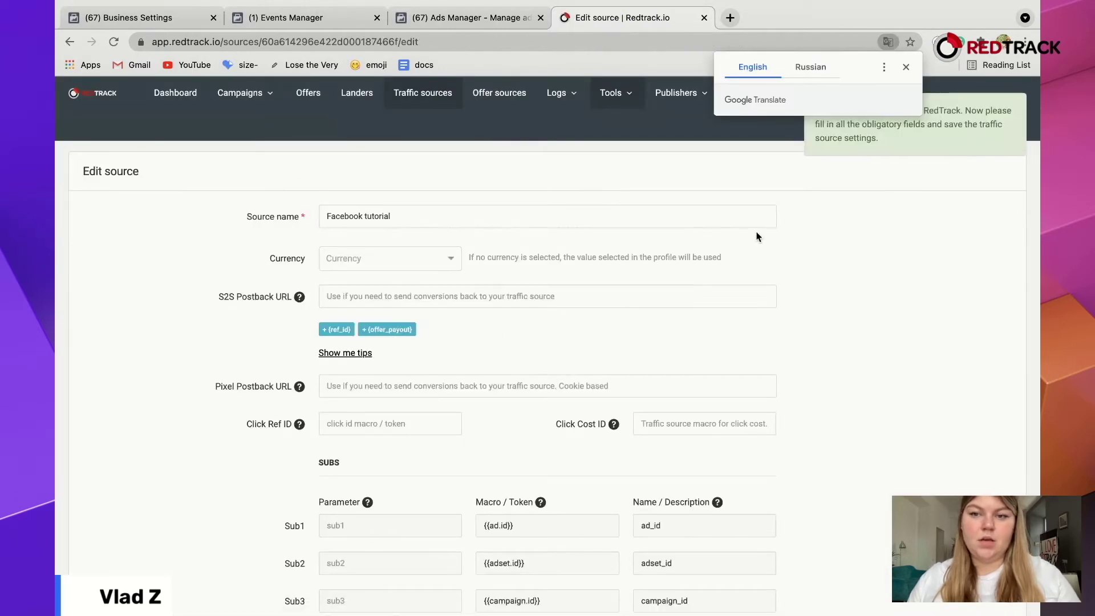
pyautogui.scroll(-2, 338, 481)
pyautogui.scroll(-10, 338, 478)
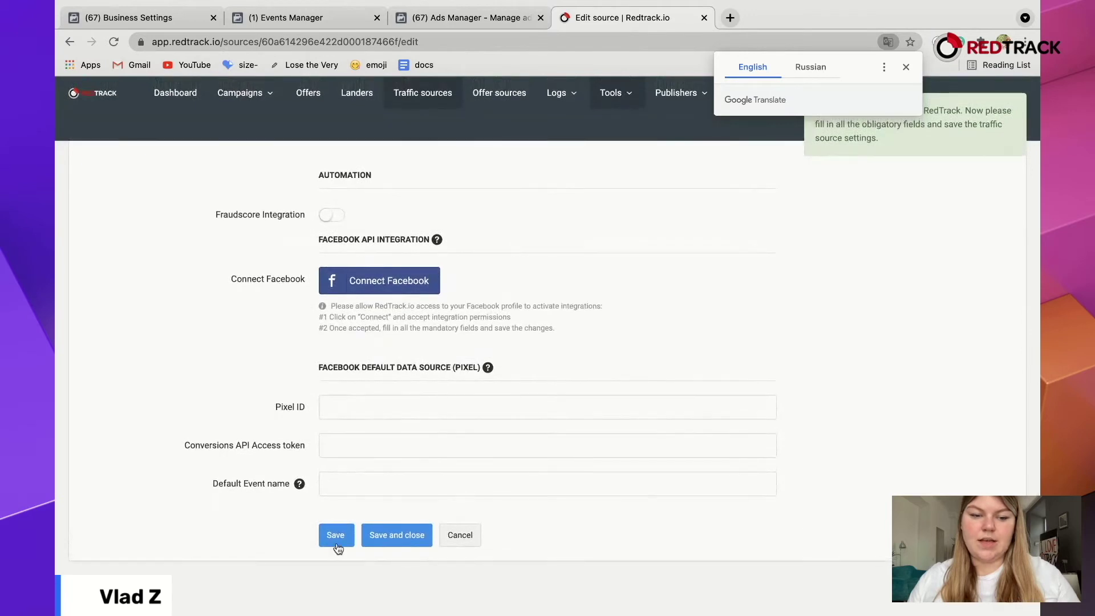
pyautogui.click(339, 542)
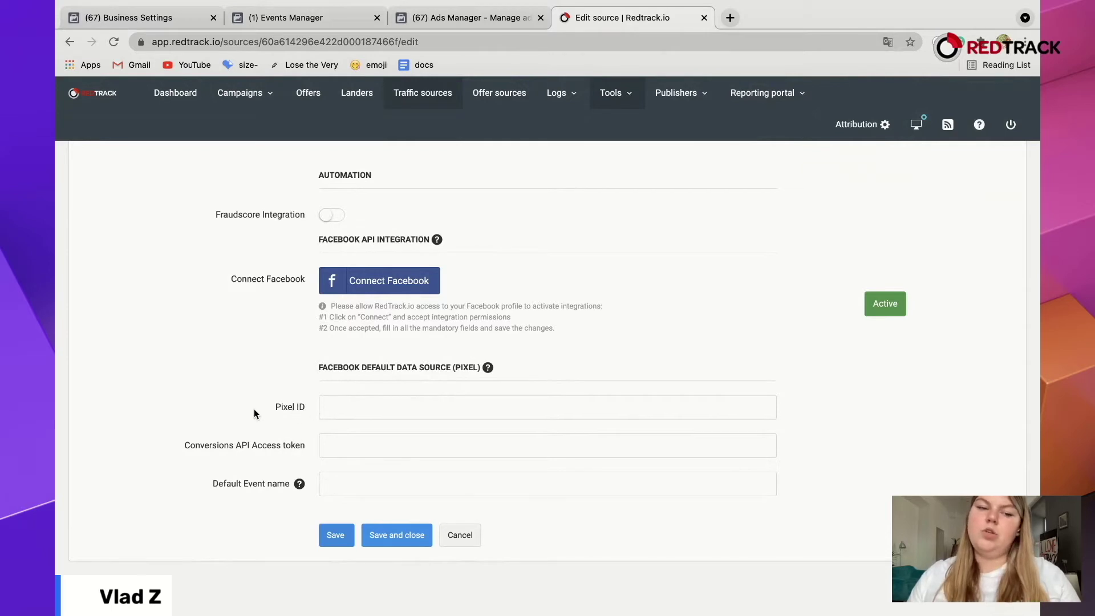
# - Paste the pixel ID into the Facebook source's Pixel ID field and enter a trial Conversions API access token
pyautogui.moveTo(423, 614)
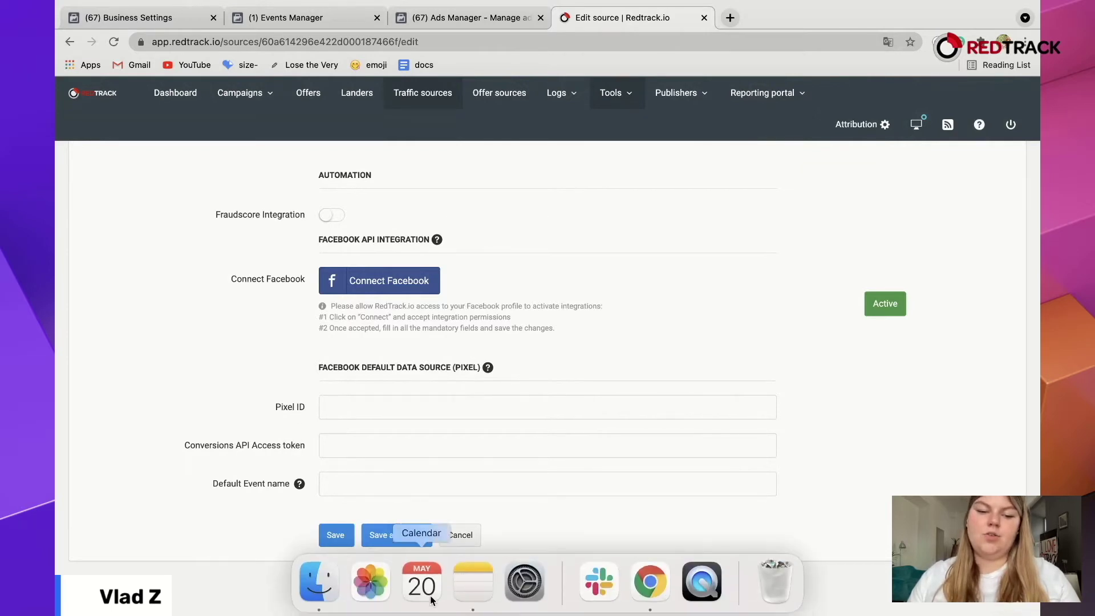
pyautogui.click(378, 399)
pyautogui.press('super+v')
pyautogui.click(377, 444)
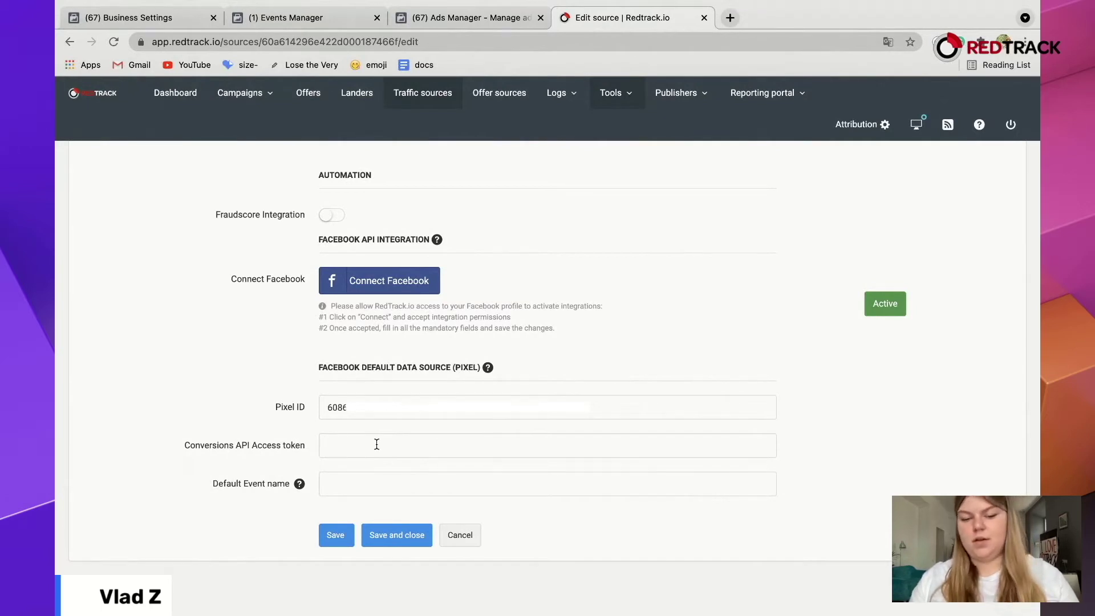
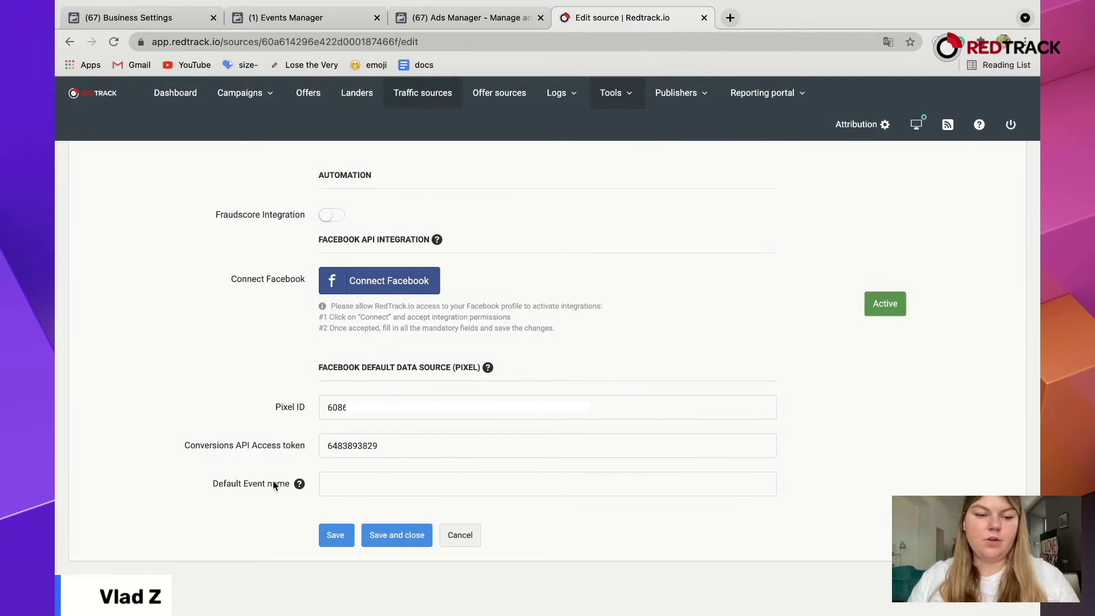
# - Clear the Conversions API access token field again
pyautogui.moveTo(300, 484)
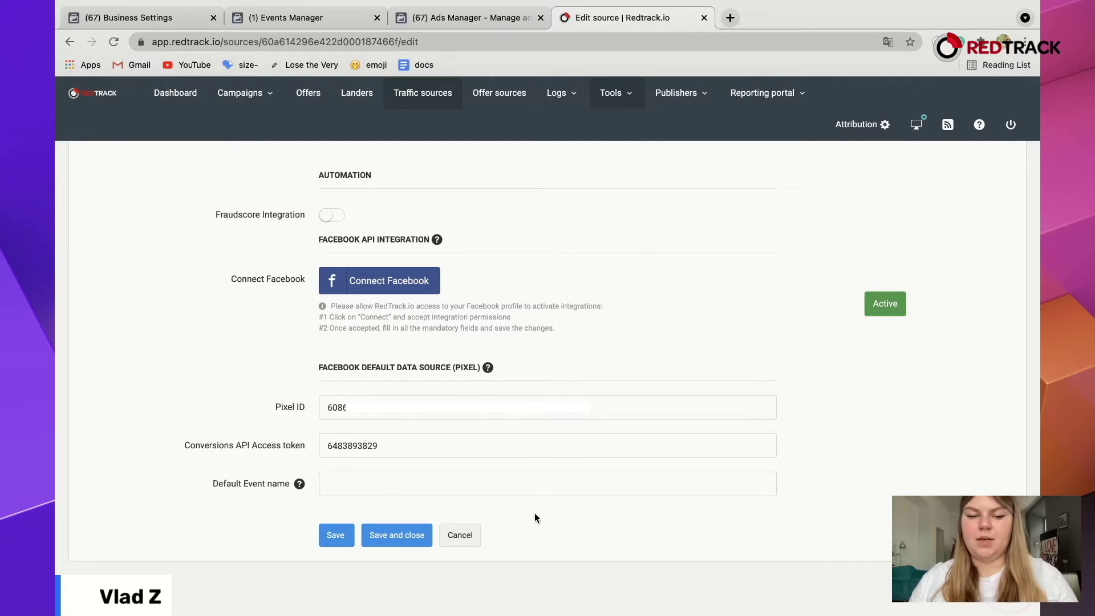
pyautogui.doubleClick(348, 445)
pyautogui.press('BackSpace')
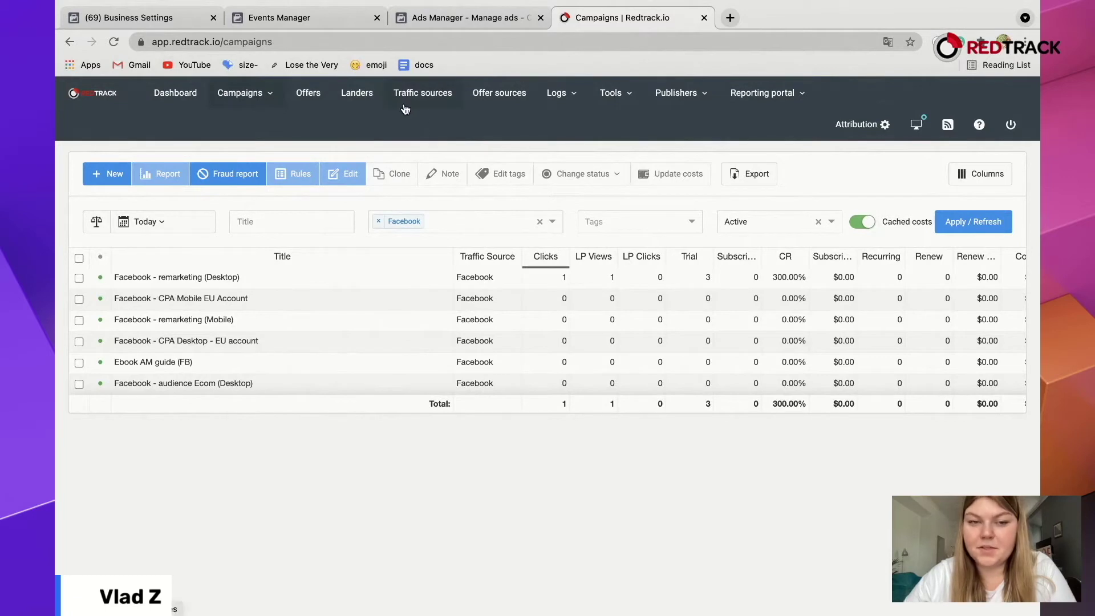
# - Switch back and forth between the RedTrack Offers and Landers lists
pyautogui.click(308, 96)
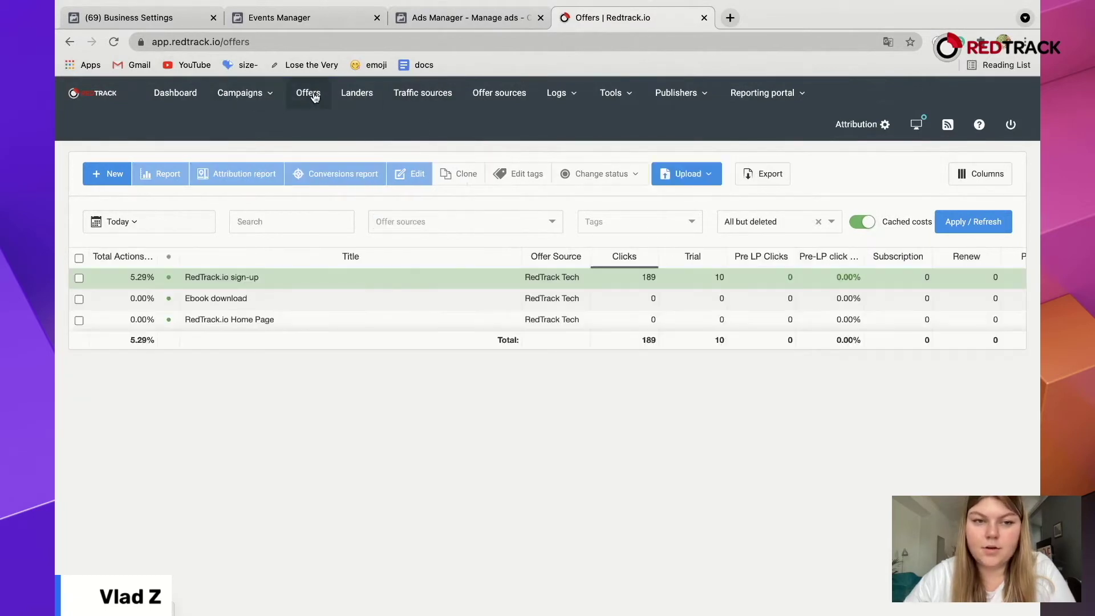
pyautogui.click(357, 96)
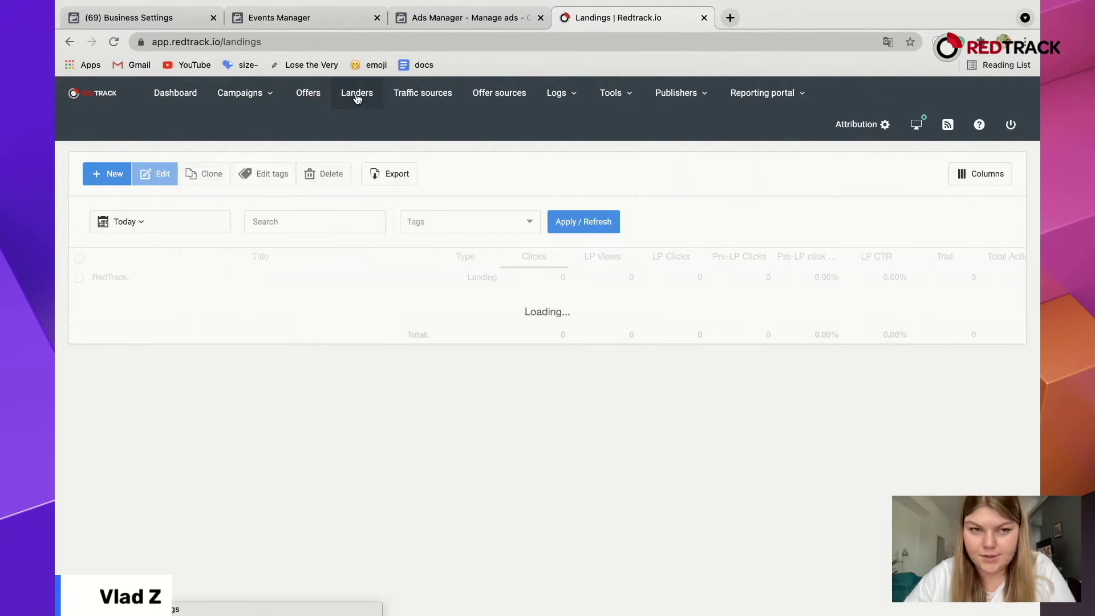
pyautogui.click(305, 98)
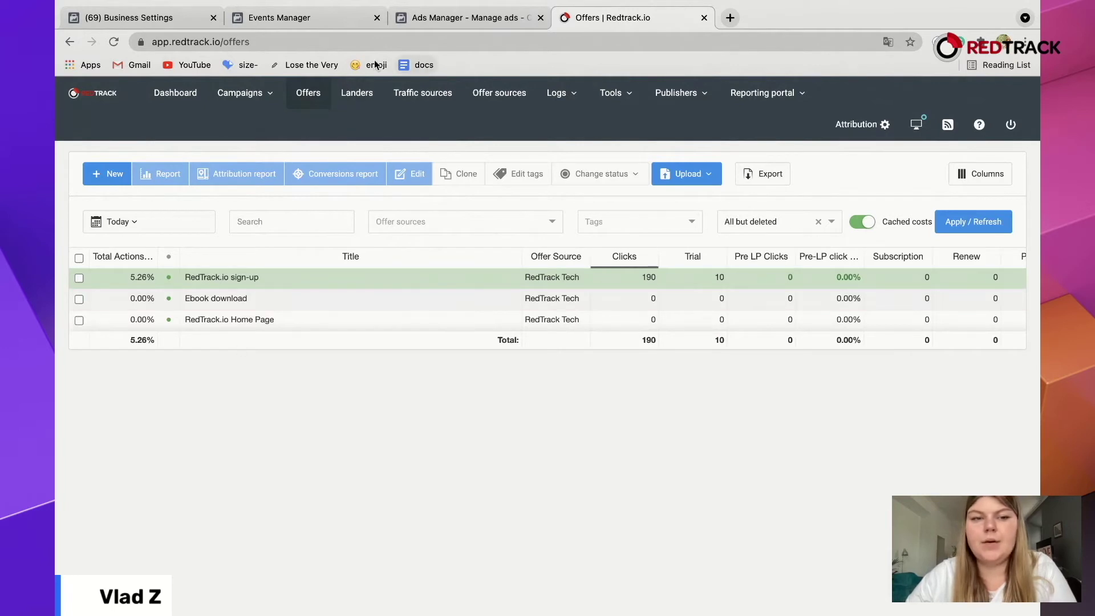
pyautogui.click(361, 92)
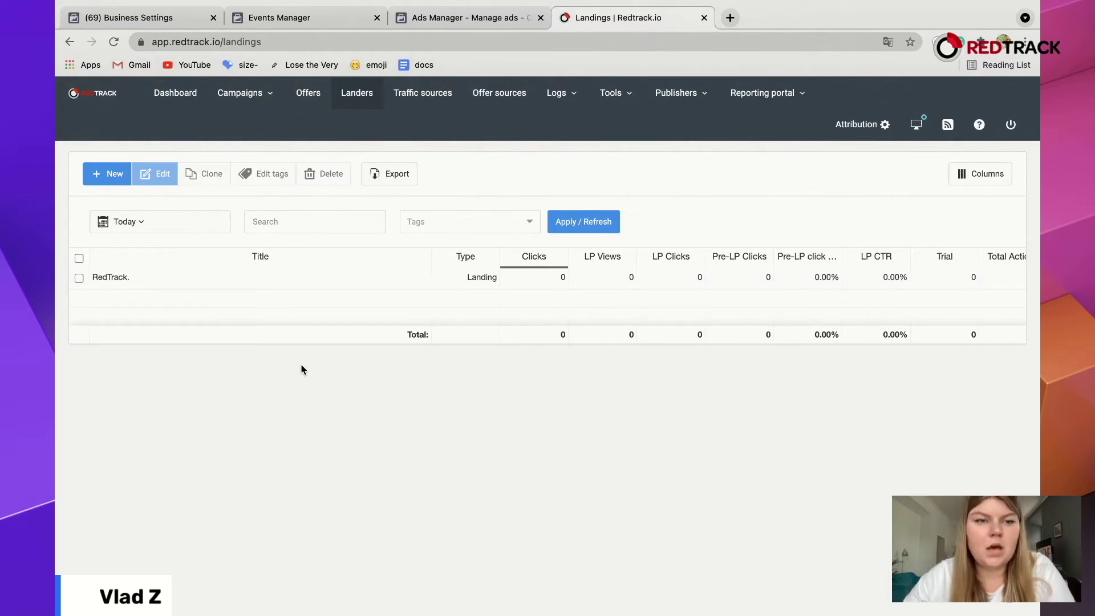
pyautogui.click(313, 101)
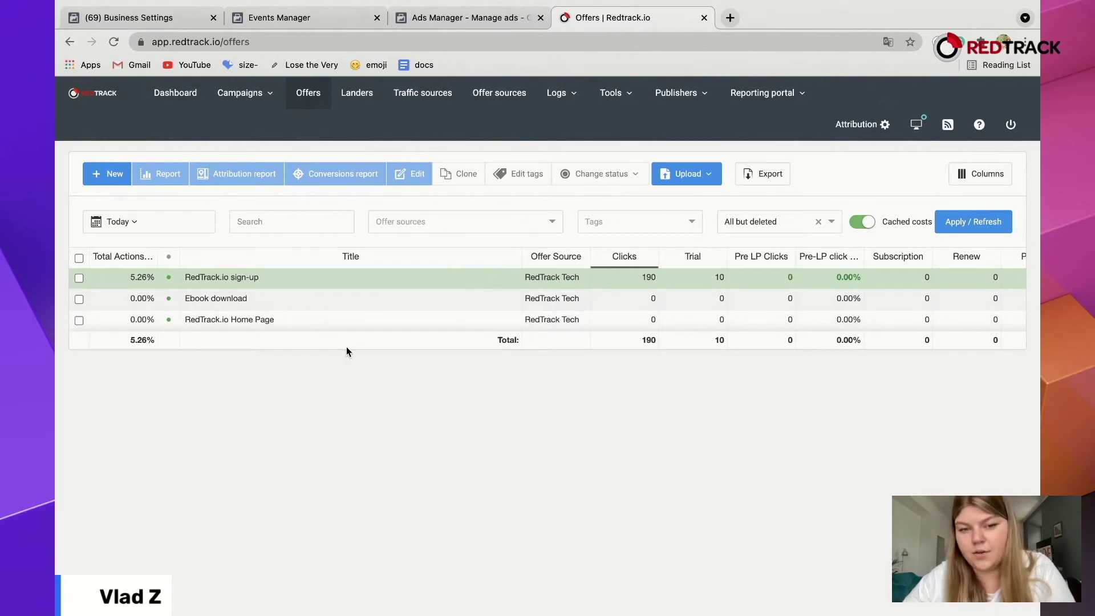
pyautogui.click(357, 93)
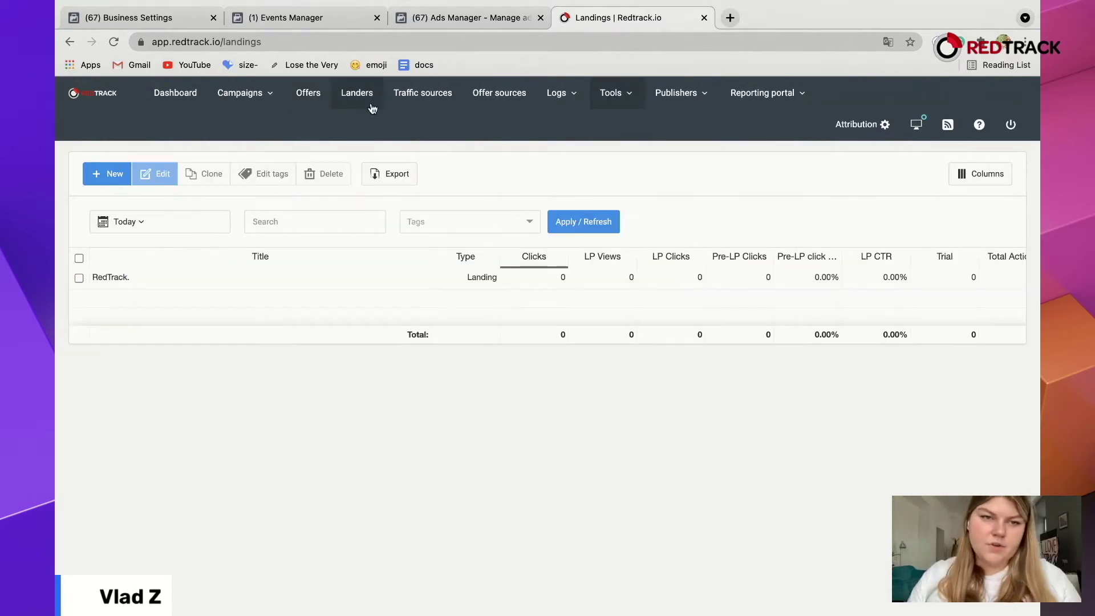
# - Show the Campaigns list with the 'Facebook - US account' campaign from the Facebook tutorial source
pyautogui.click(262, 97)
pyautogui.click(255, 130)
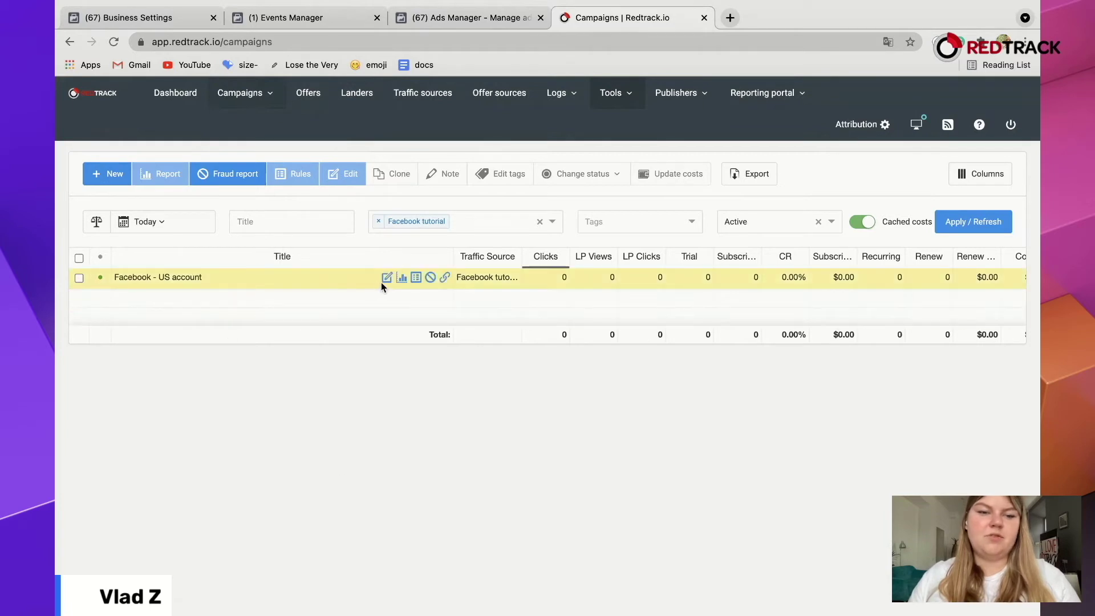
pyautogui.moveTo(205, 279)
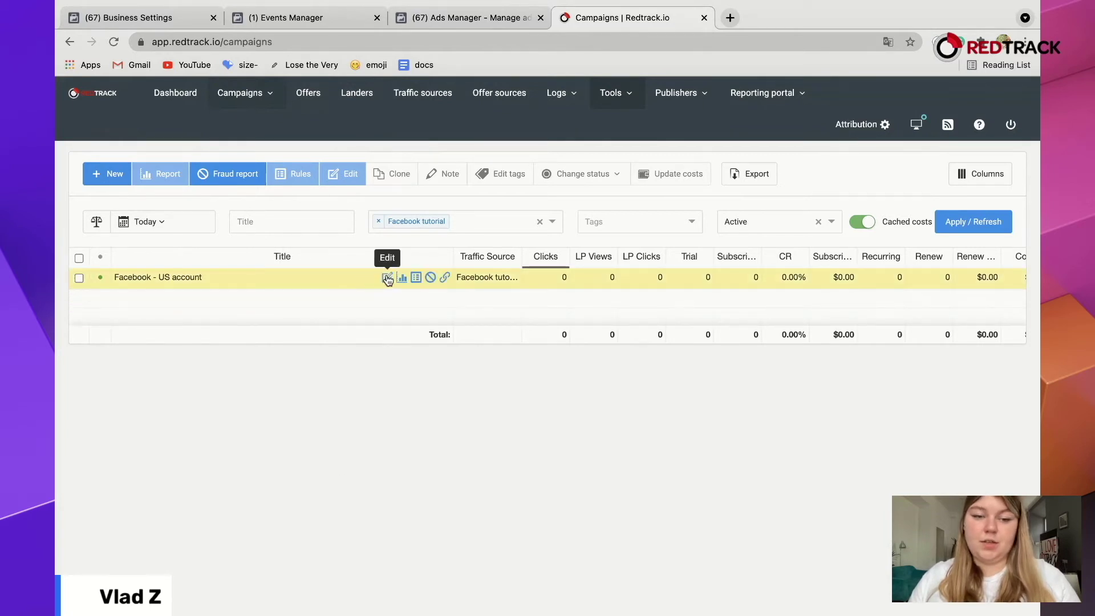
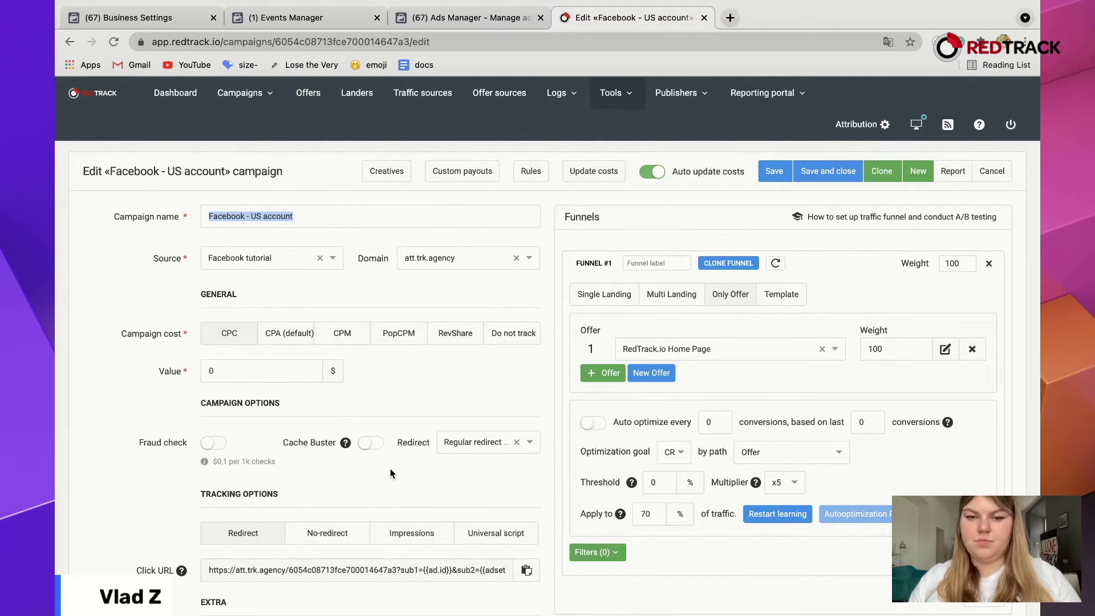
# - Save the campaign and copy its Universal script tracking parameters string
pyautogui.click(773, 171)
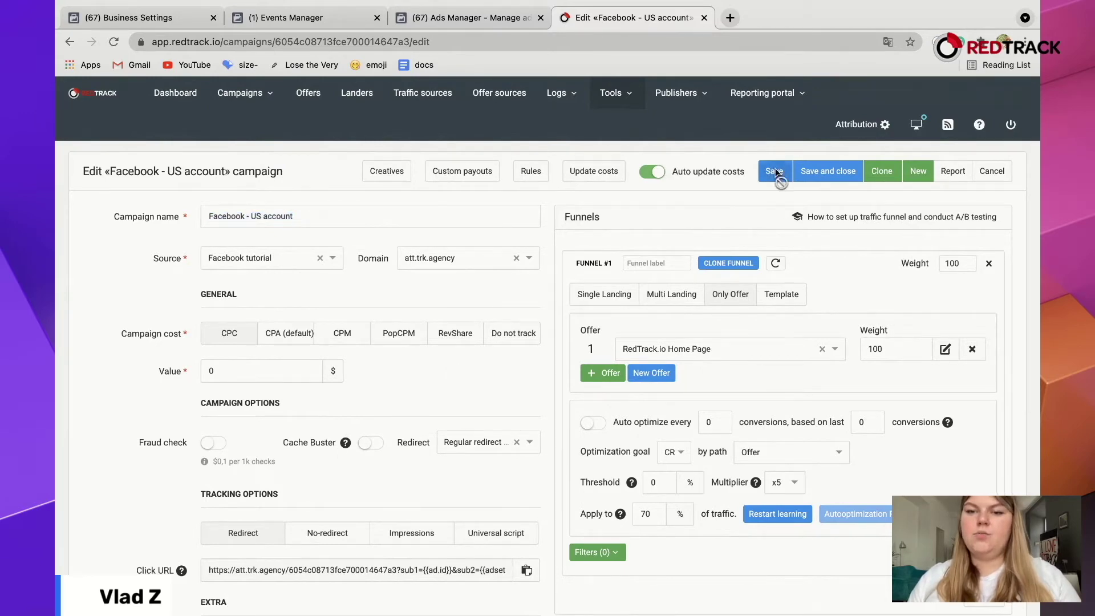
pyautogui.scroll(-3, 321, 410)
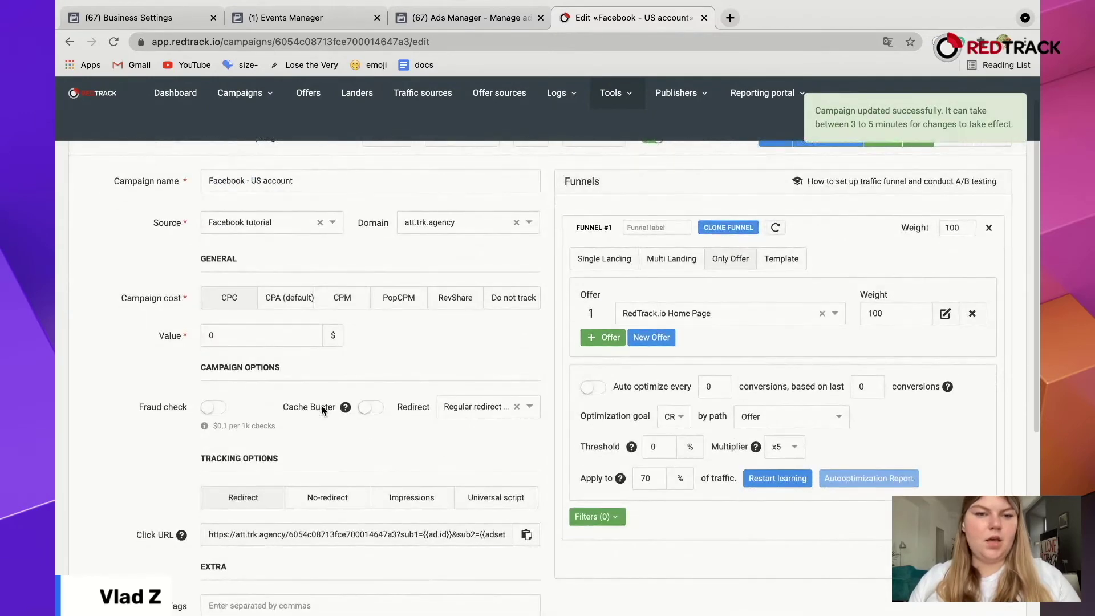
pyautogui.scroll(-3, 322, 409)
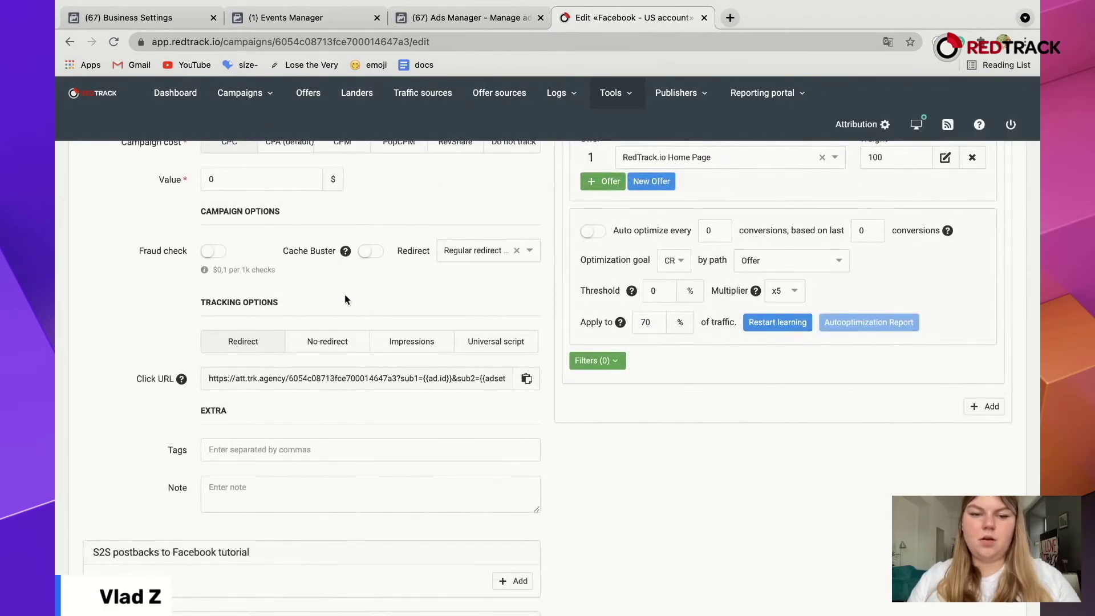
pyautogui.click(493, 339)
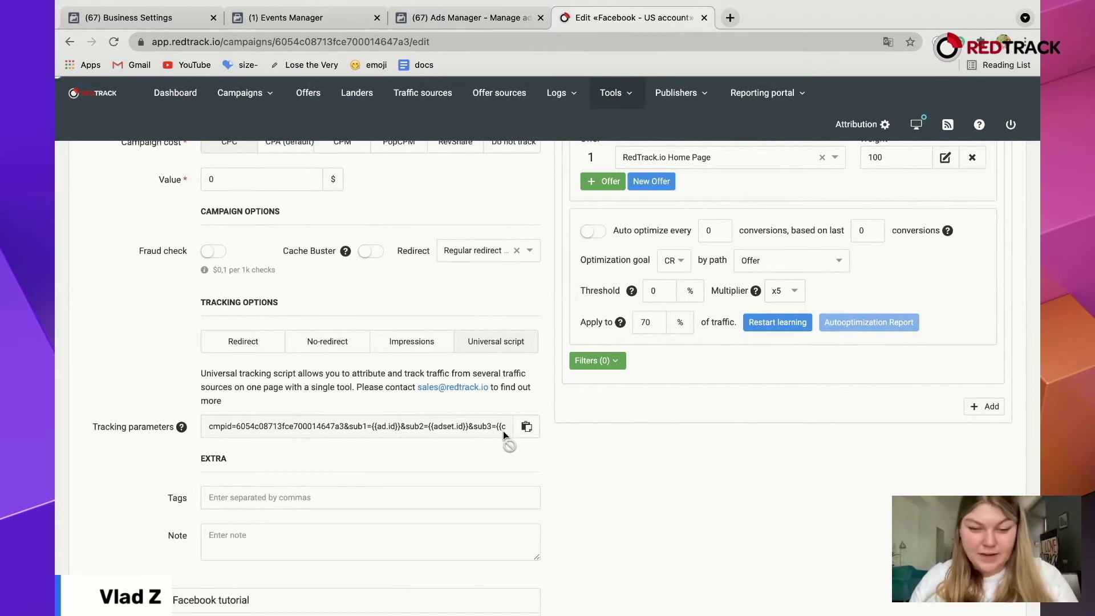
pyautogui.click(526, 427)
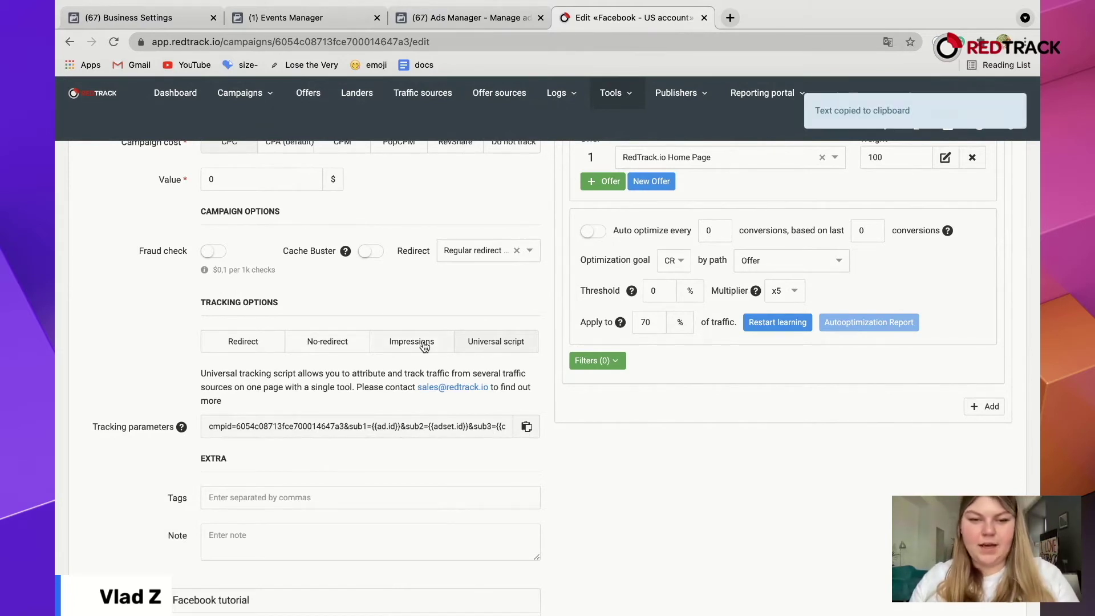
pyautogui.click(473, 581)
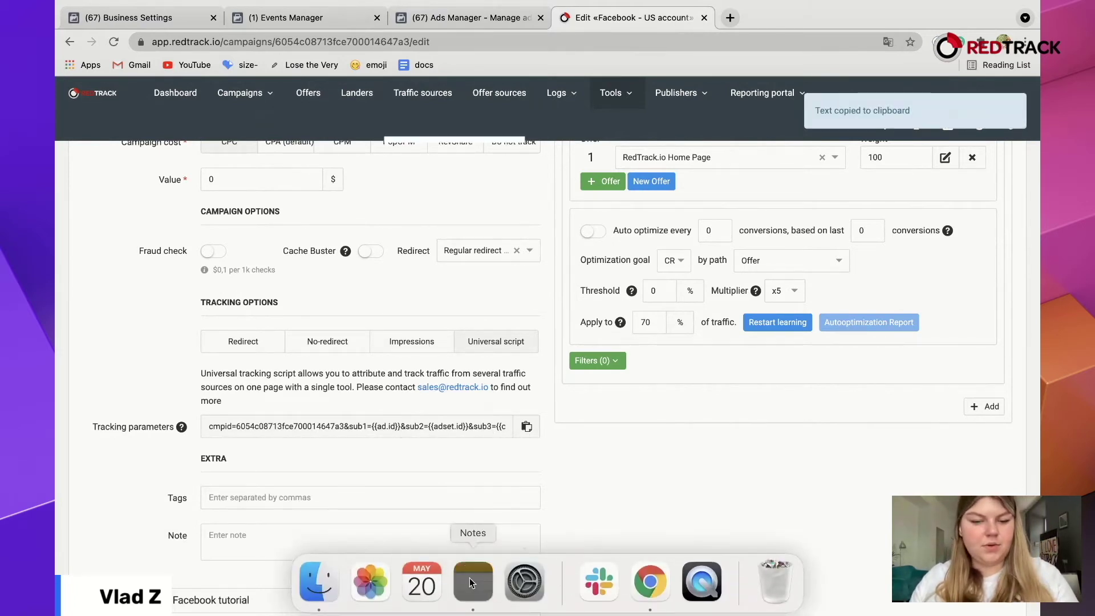
# - Add a 'Tracking parameters -' line below Access token and paste the tracking string under it
pyautogui.click(645, 205)
pyautogui.write('Tracking parameter')
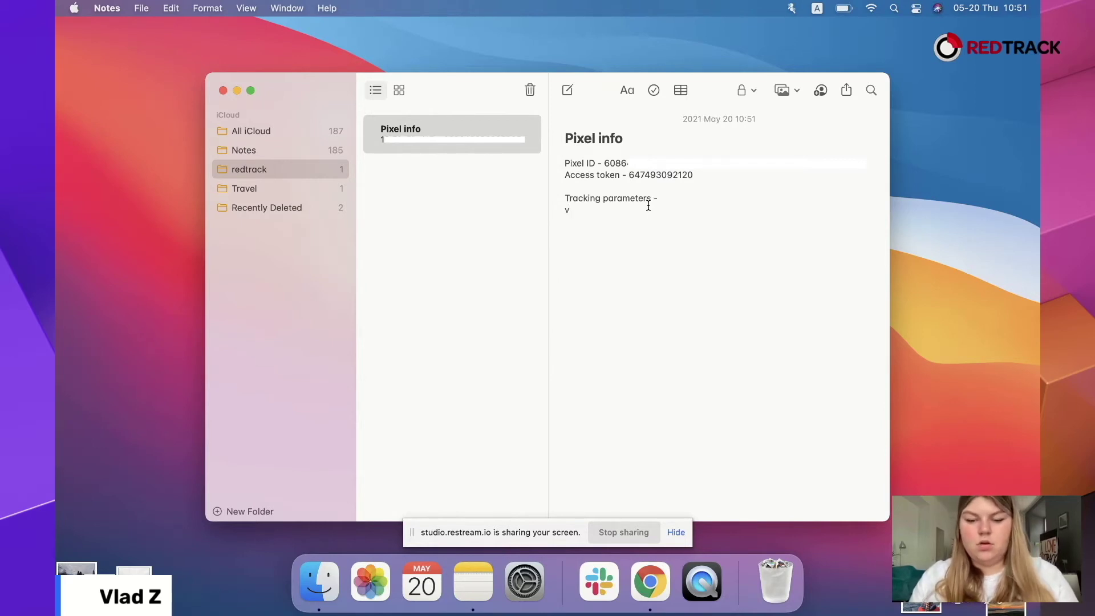
pyautogui.write('s -')
pyautogui.press('Return')
pyautogui.write('v')
pyautogui.press('BackSpace')
pyautogui.press('super+v')
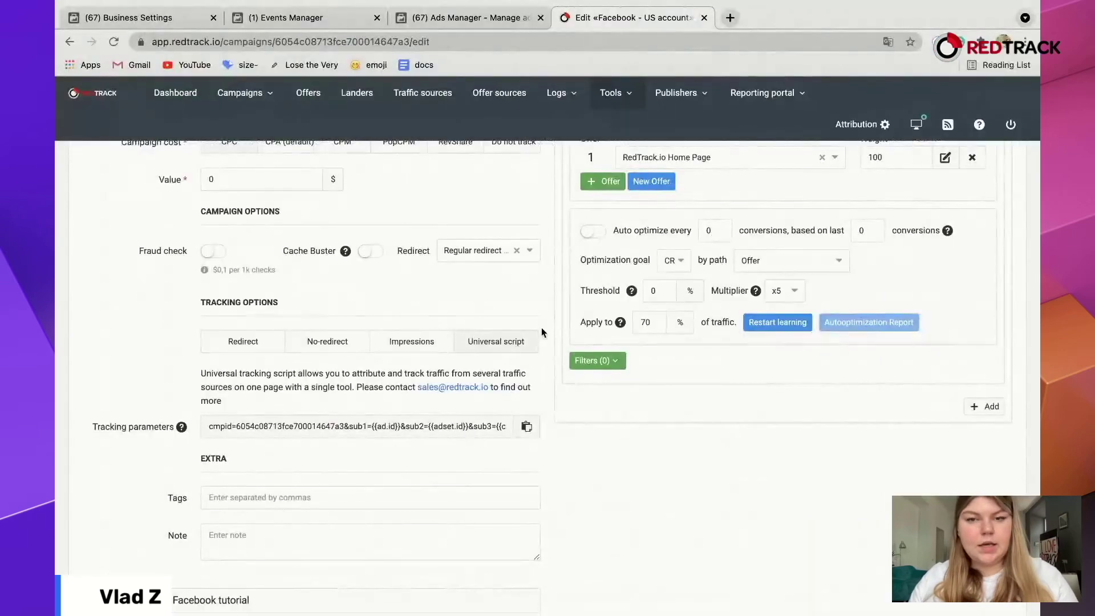
pyautogui.scroll(-5, 541, 332)
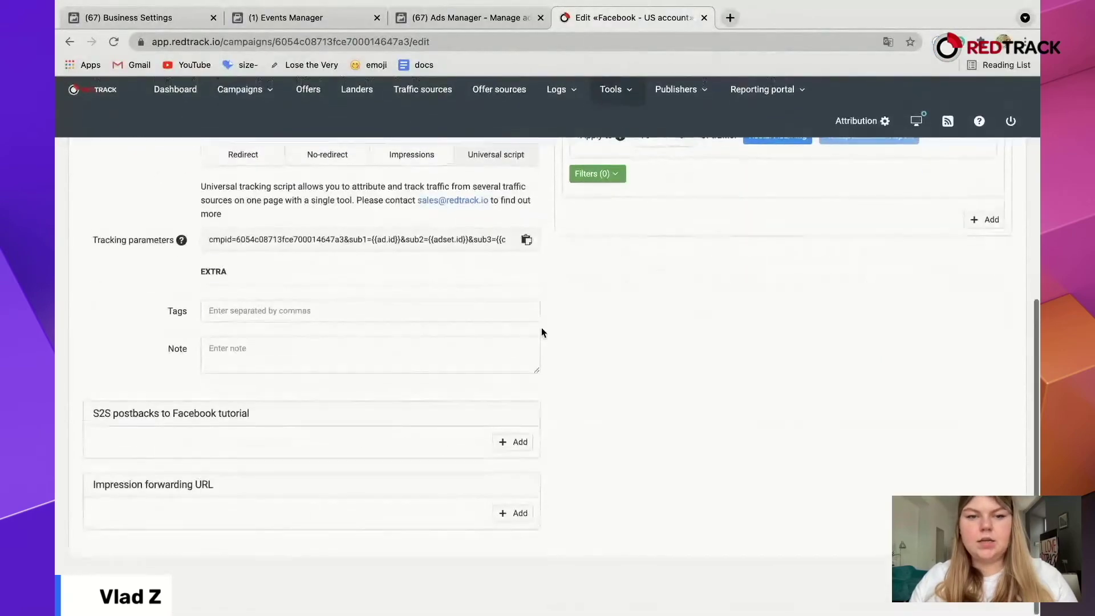
# - Leave the 'Facebook - US account' campaign editor for Offers, proceeding without saving
pyautogui.scroll(5, 542, 327)
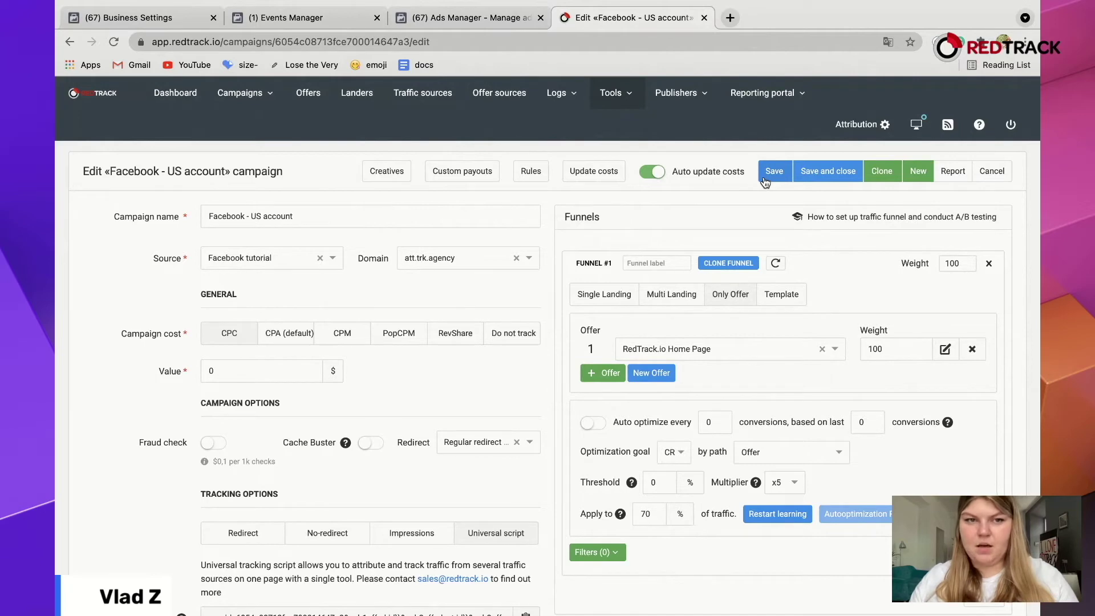
pyautogui.click(318, 98)
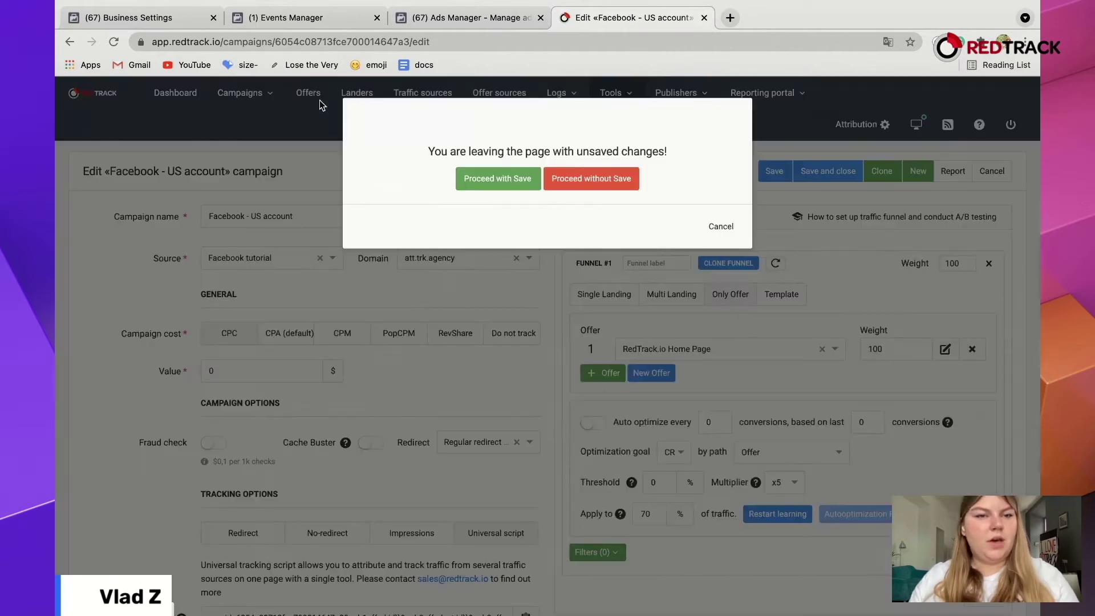
pyautogui.click(599, 183)
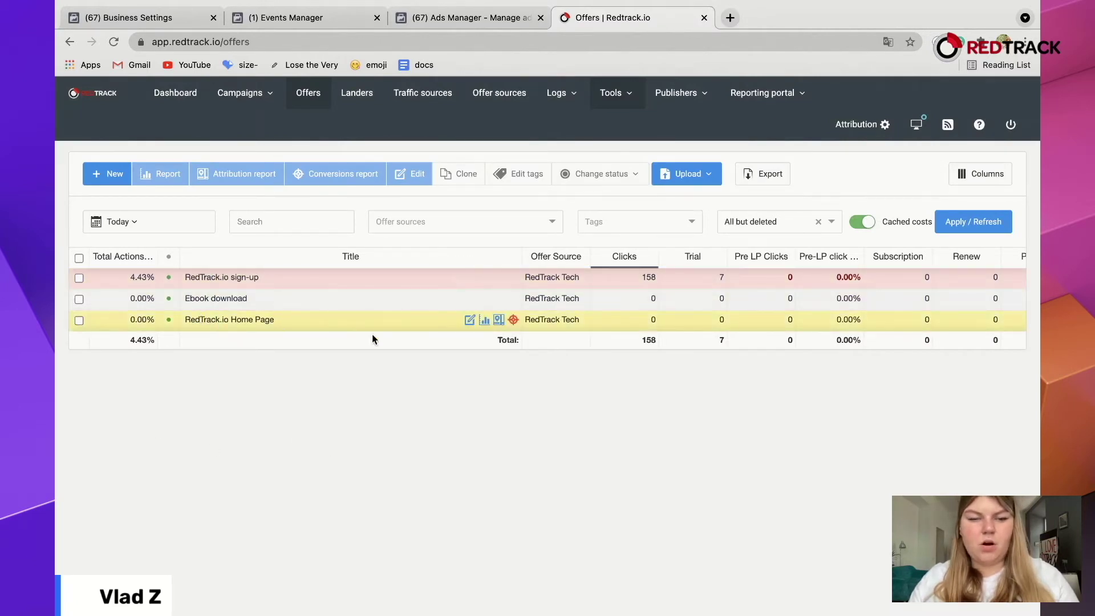
# - Give the RedTrack.io Home Page offer Website action source and trk.agency event URL, then save
pyautogui.click(469, 319)
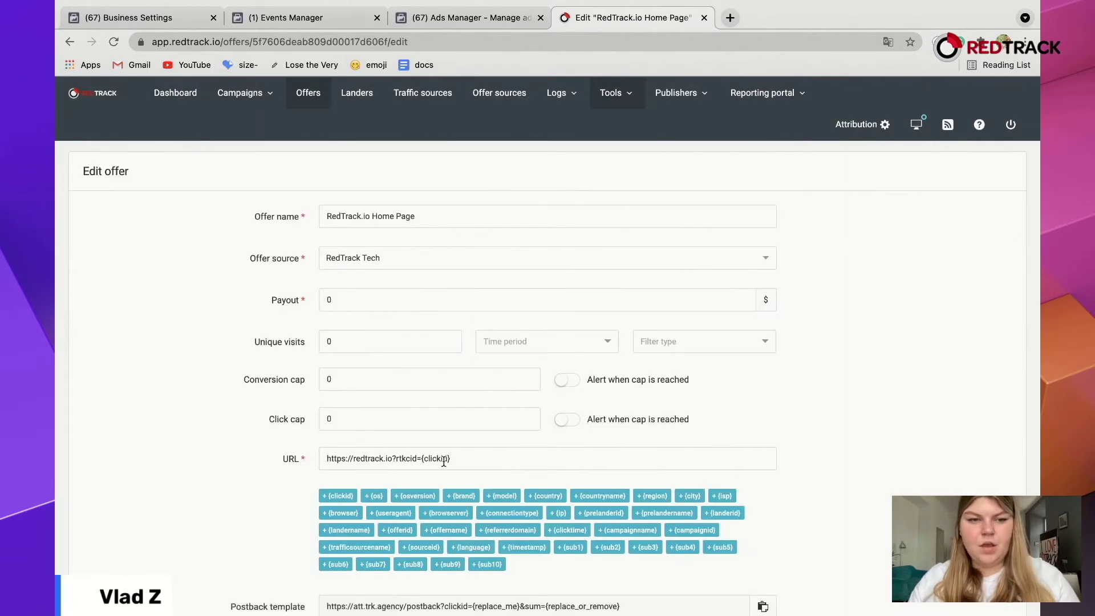
pyautogui.scroll(-10, 455, 424)
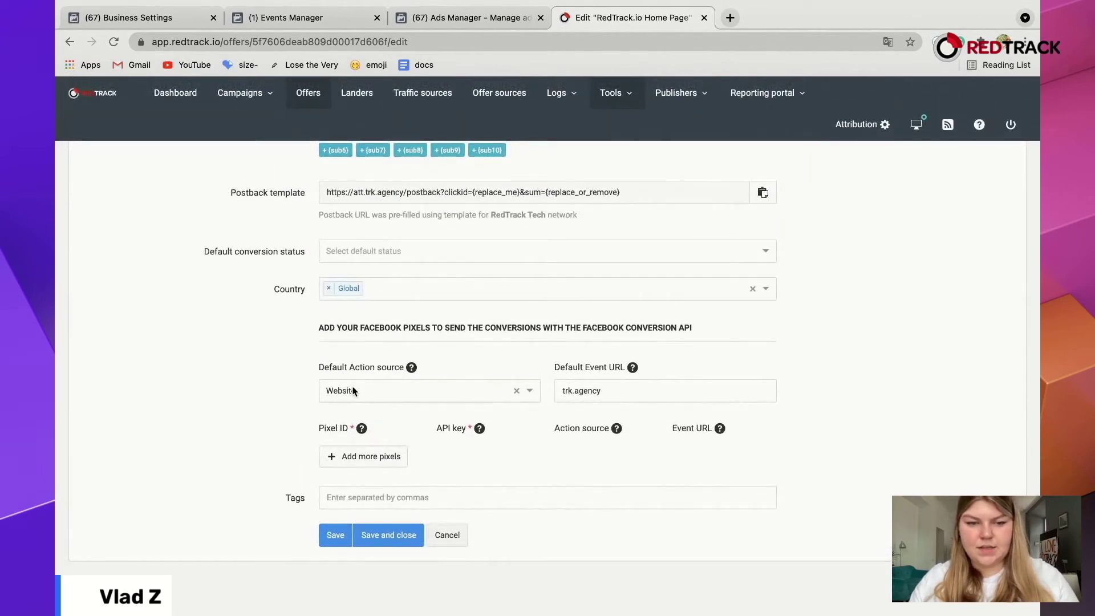
pyautogui.click(397, 390)
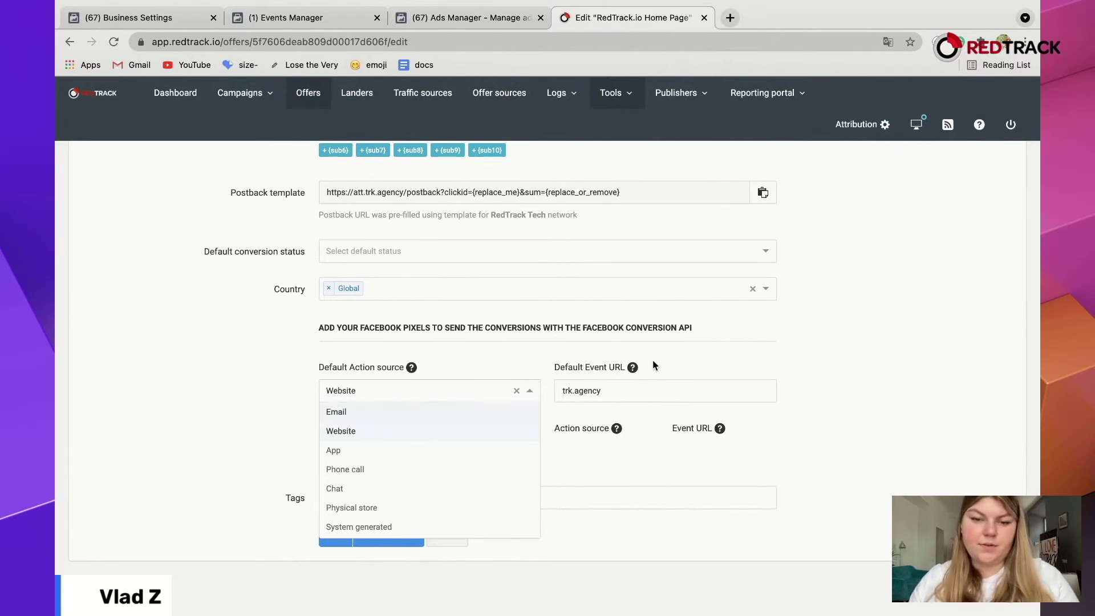
pyautogui.click(594, 392)
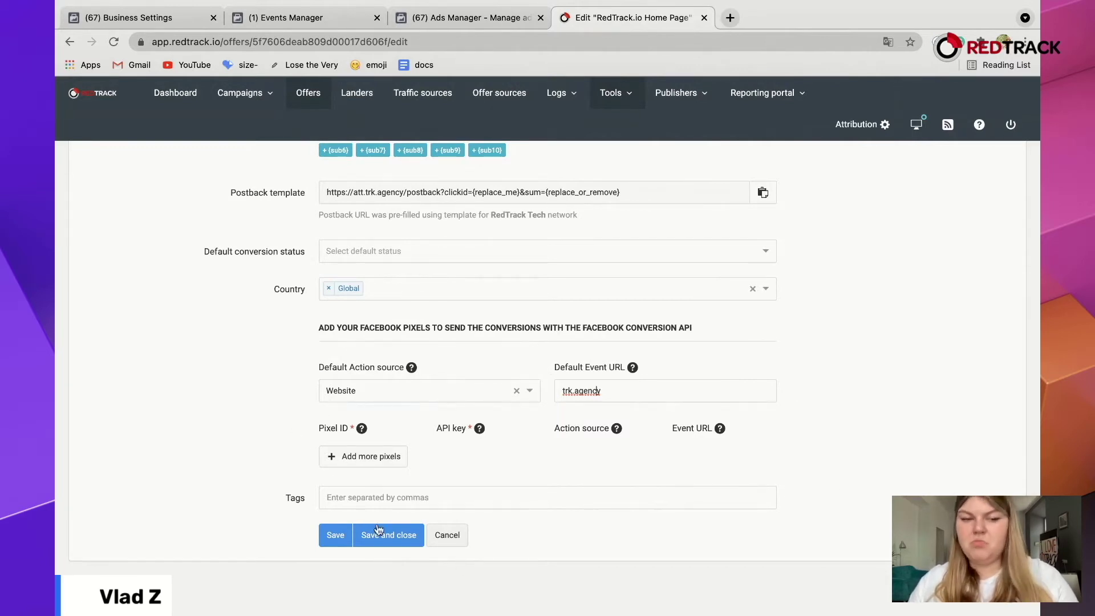
pyautogui.click(336, 537)
pyautogui.scroll(10, 579, 319)
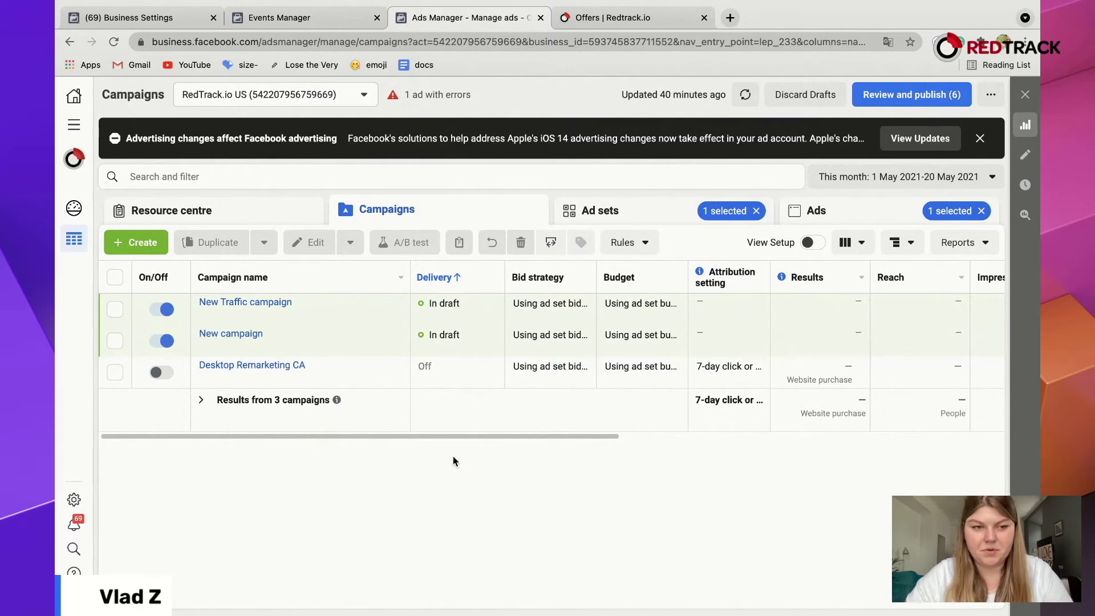
# - Create a new Facebook campaign with the Traffic objective
pyautogui.click(130, 240)
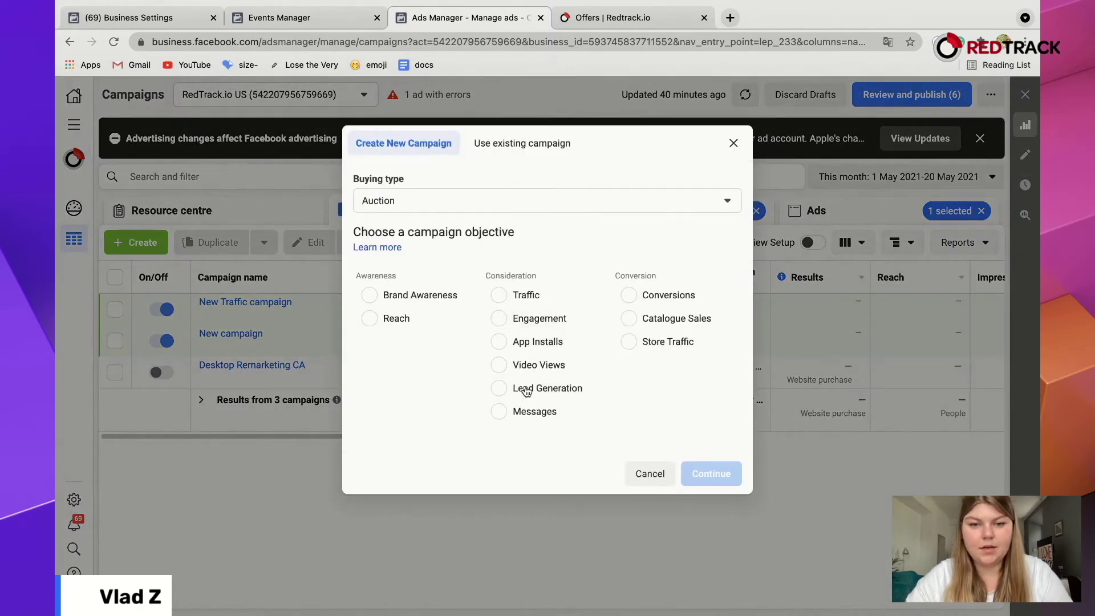
pyautogui.click(519, 297)
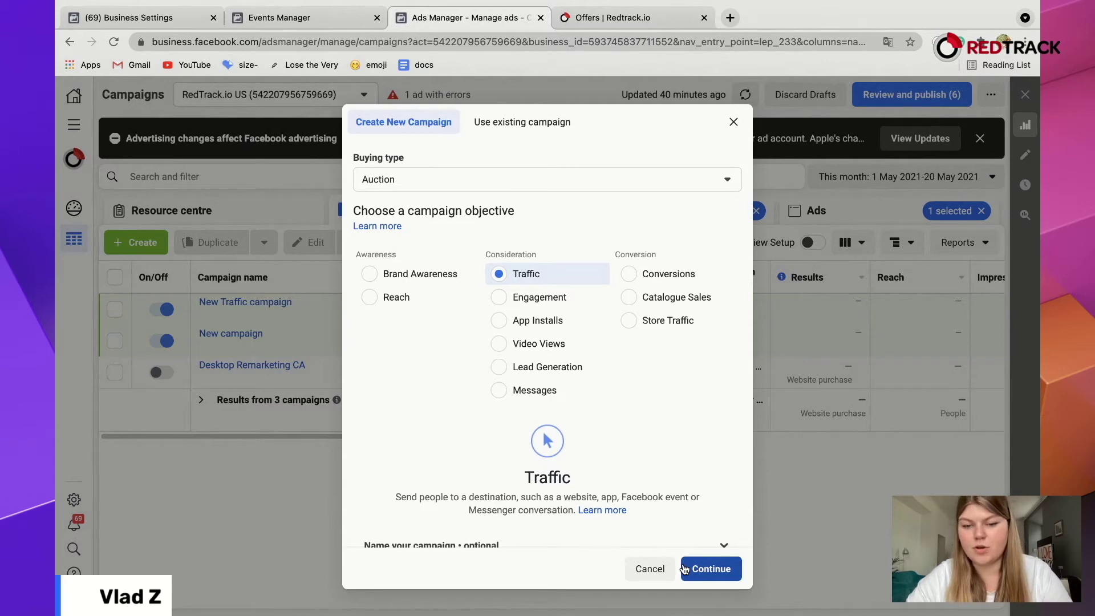
pyautogui.click(703, 569)
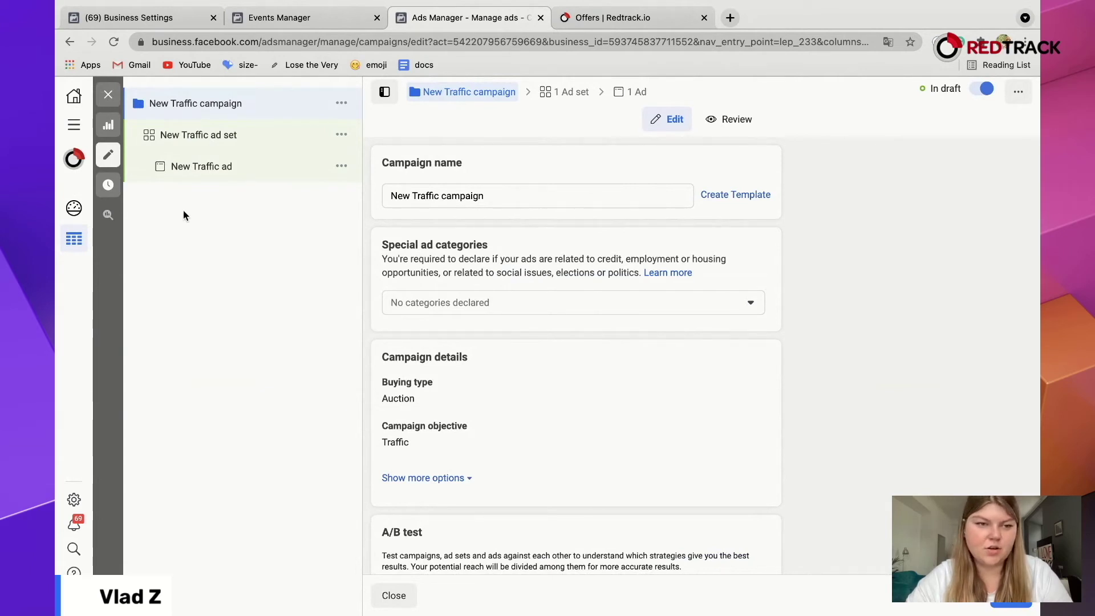
# - Enter TRK.AGENCY as the New Traffic ad's website URL
pyautogui.click(214, 173)
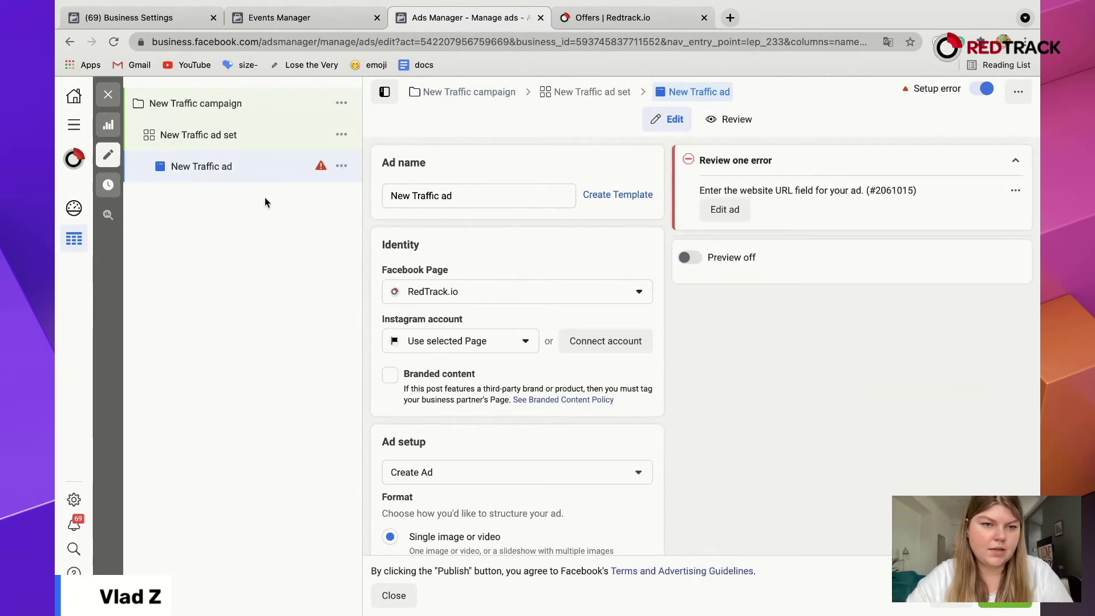
pyautogui.scroll(-6, 473, 372)
pyautogui.scroll(-7, 472, 372)
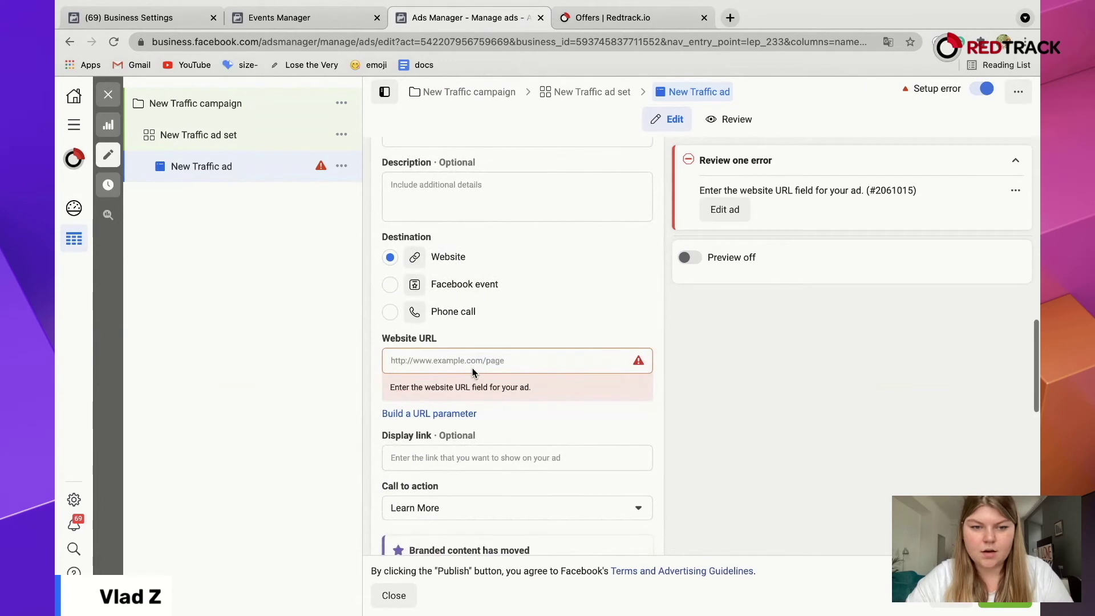
pyautogui.click(416, 362)
pyautogui.write('TR')
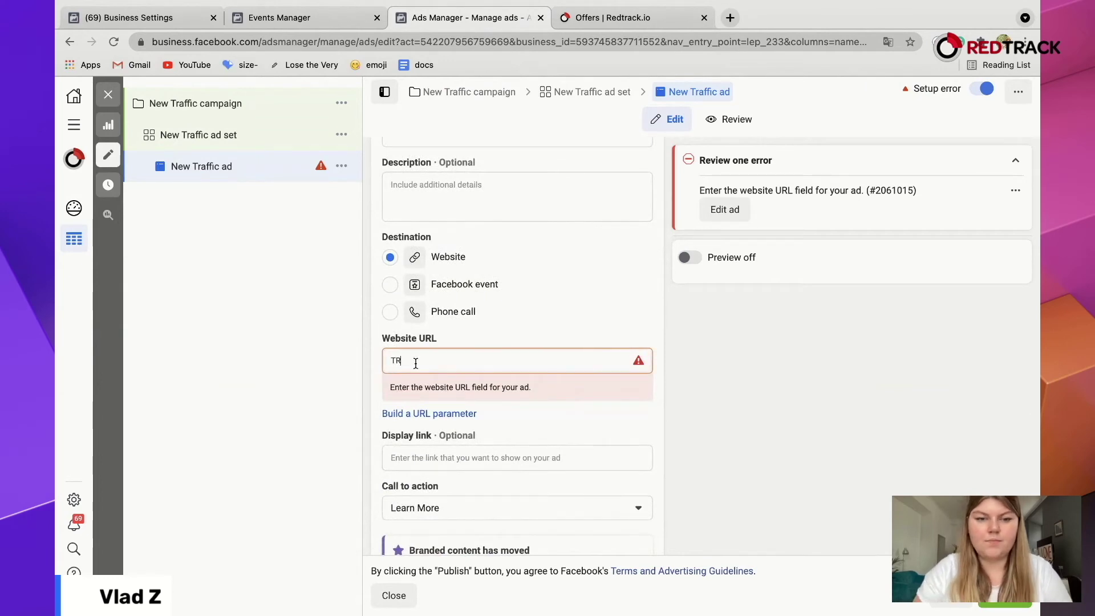
pyautogui.write('K.AGENC')
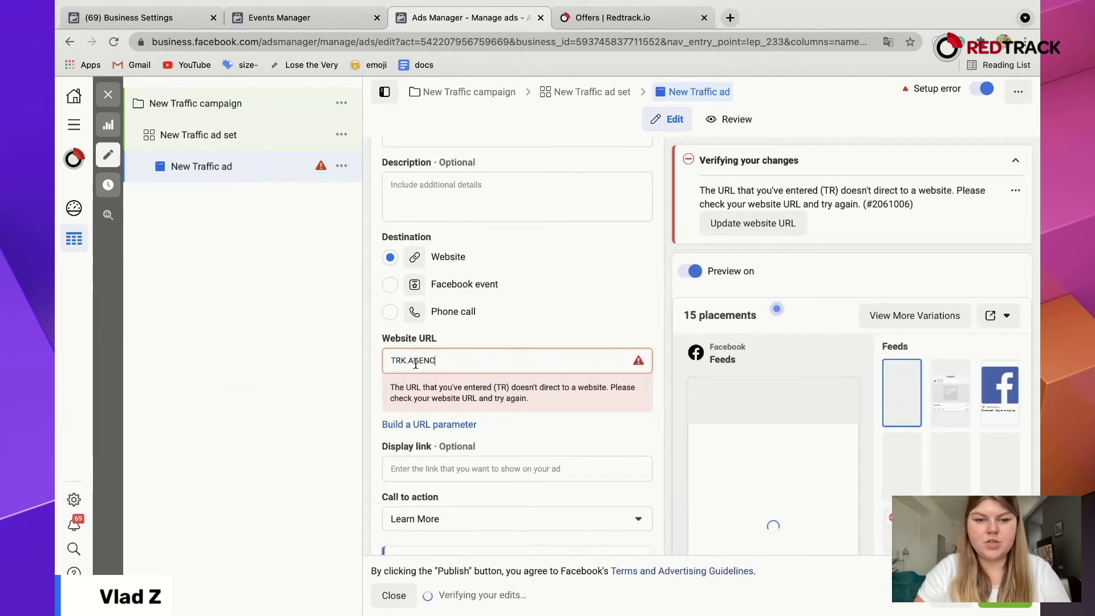
pyautogui.write('Y')
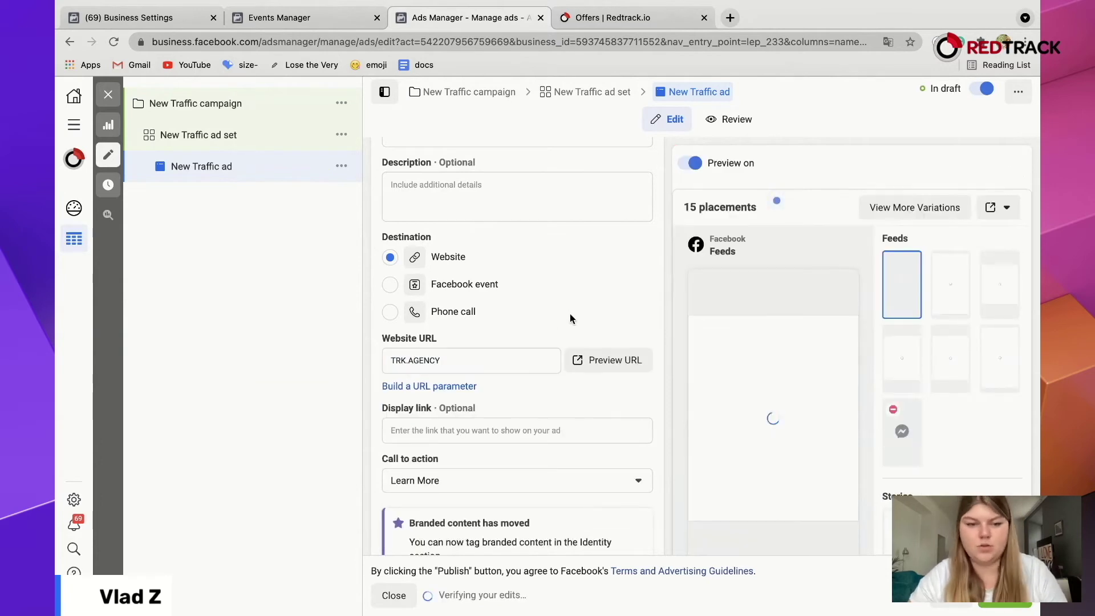
# - Dismiss the 'Values previously set' notice in the ad's Tracking section
pyautogui.scroll(-2, 444, 343)
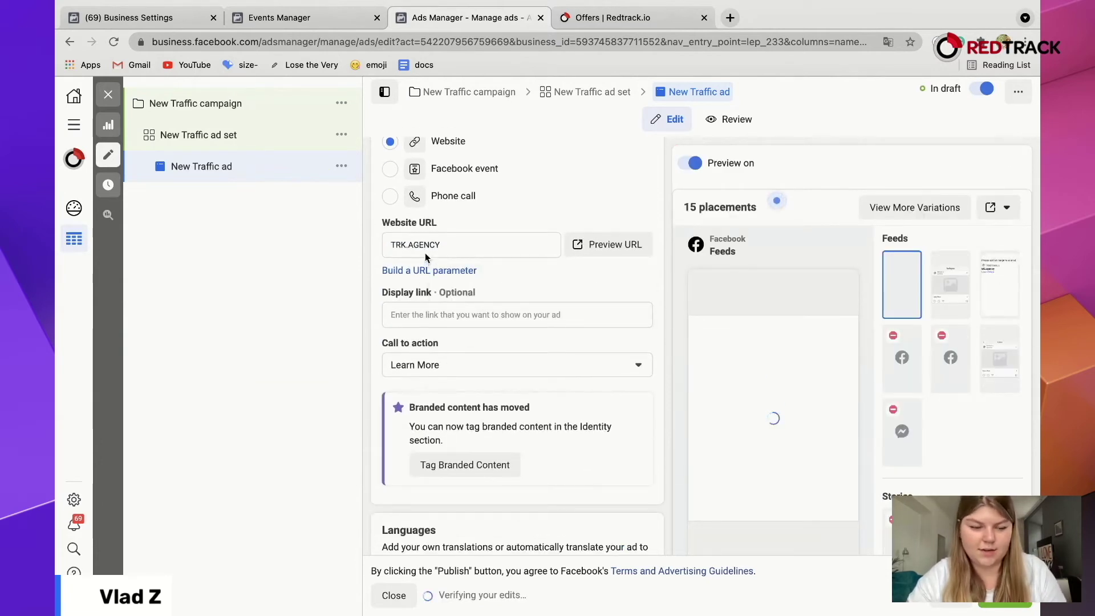
pyautogui.scroll(-2, 433, 270)
pyautogui.scroll(-10, 432, 206)
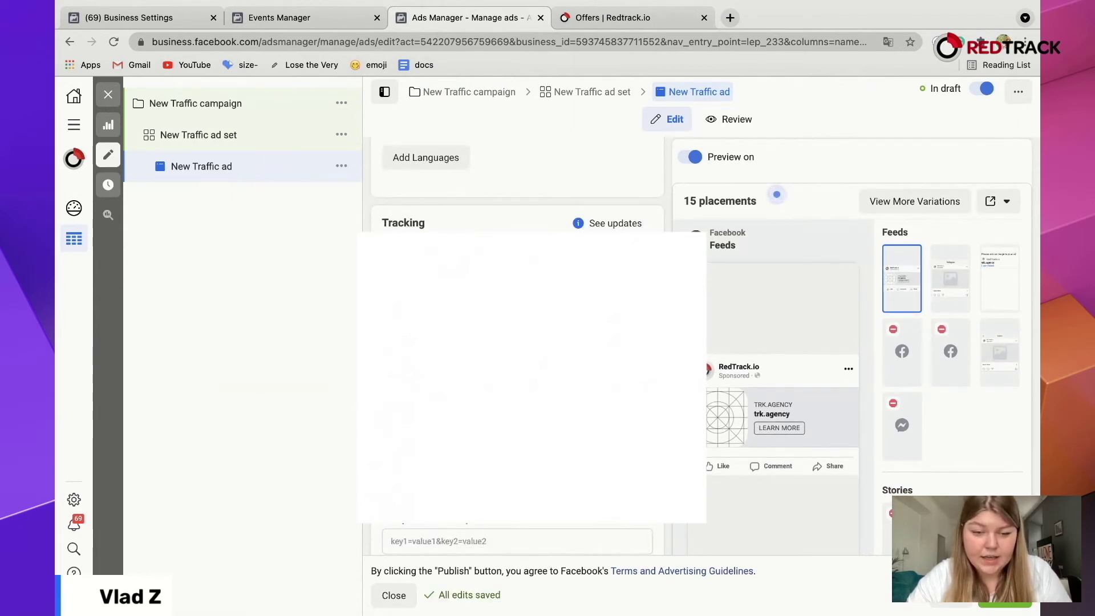
pyautogui.scroll(-1, 434, 285)
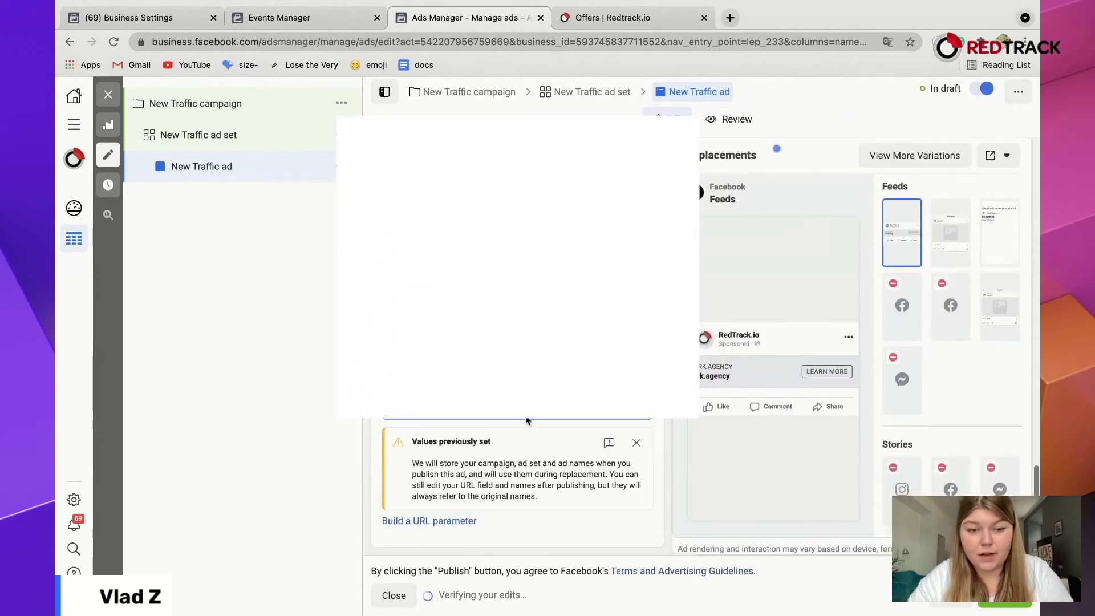
pyautogui.click(637, 445)
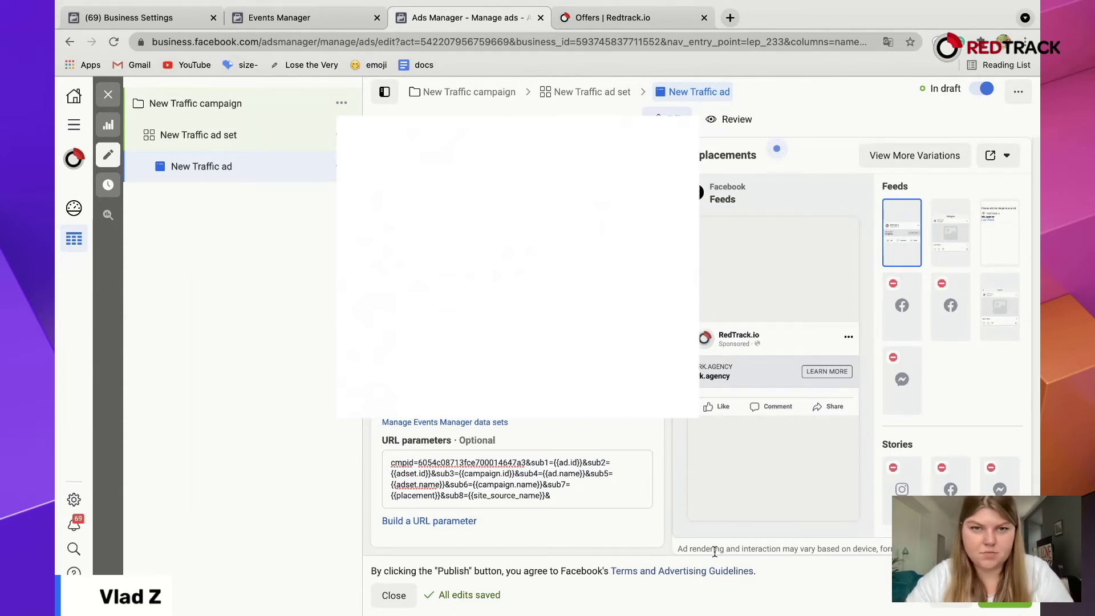
# - Show RedTrack's Campaigns list for the last 7 days with refreshed statistics
pyautogui.click(650, 17)
pyautogui.click(244, 92)
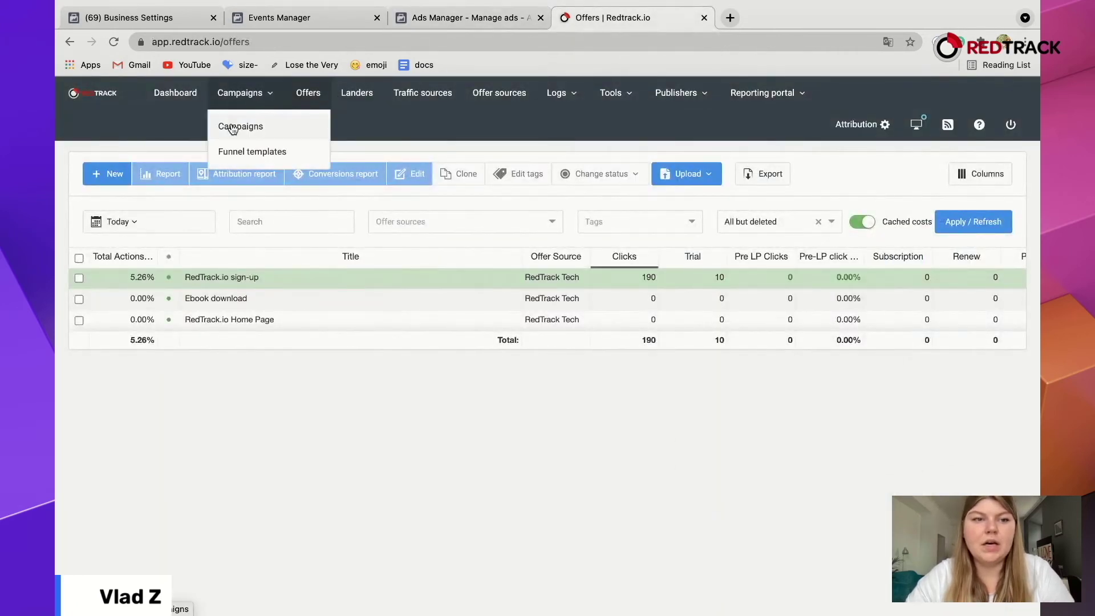
pyautogui.click(231, 125)
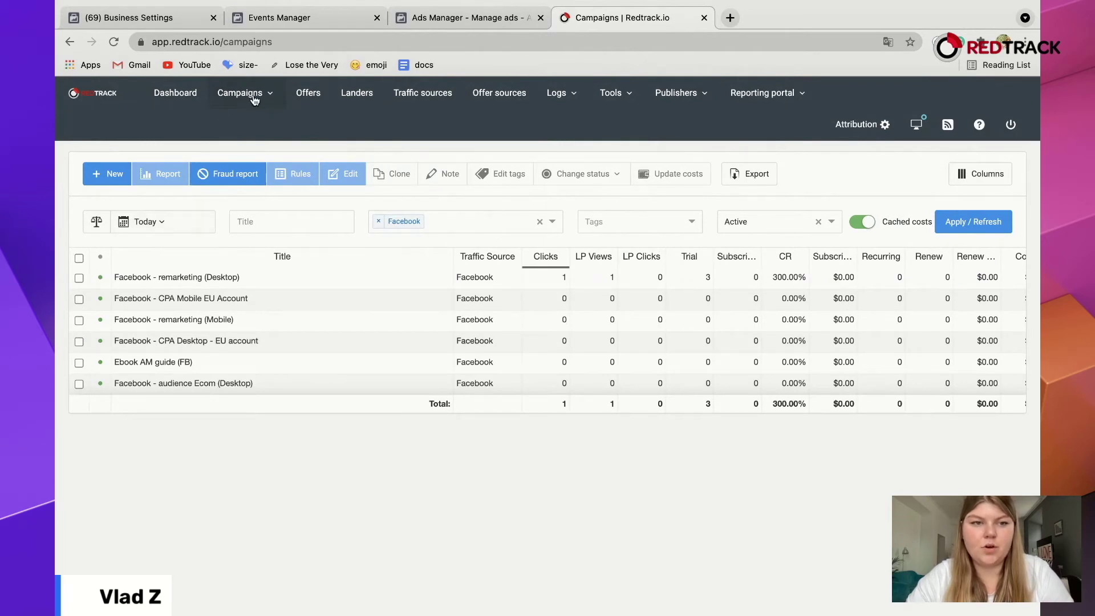
pyautogui.click(188, 227)
pyautogui.click(160, 348)
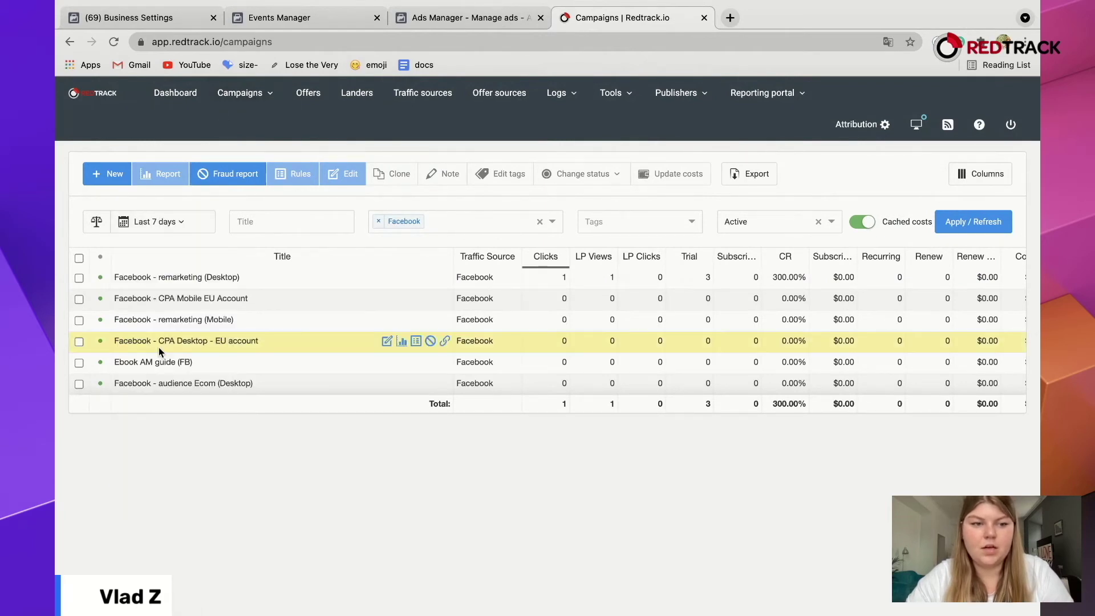
pyautogui.click(976, 222)
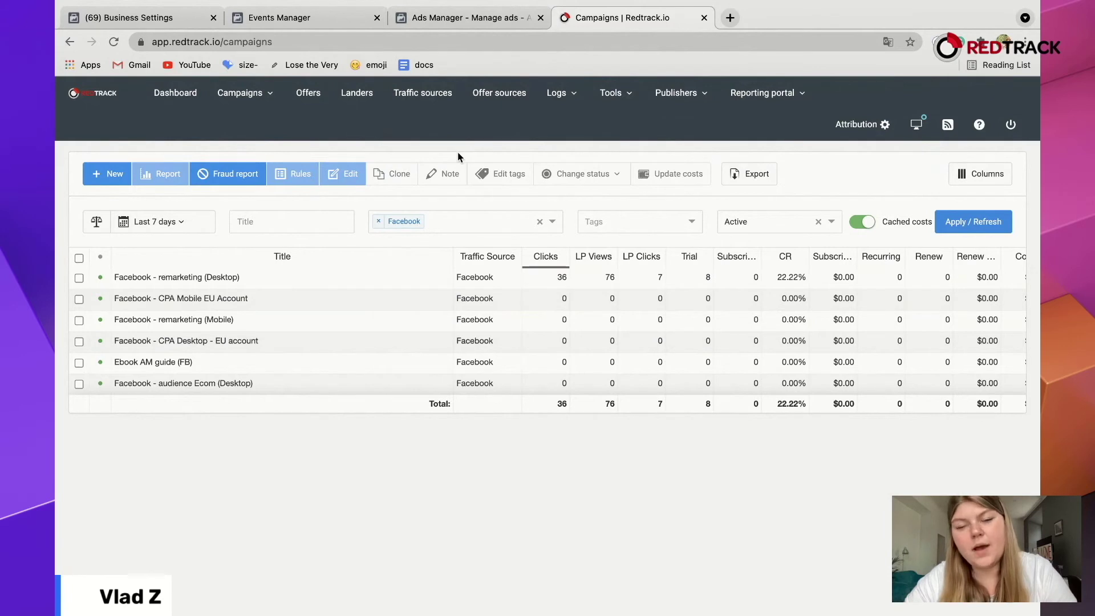
# - Filter the Clicks log to the Facebook source over the last 7 days and refresh it
pyautogui.click(561, 103)
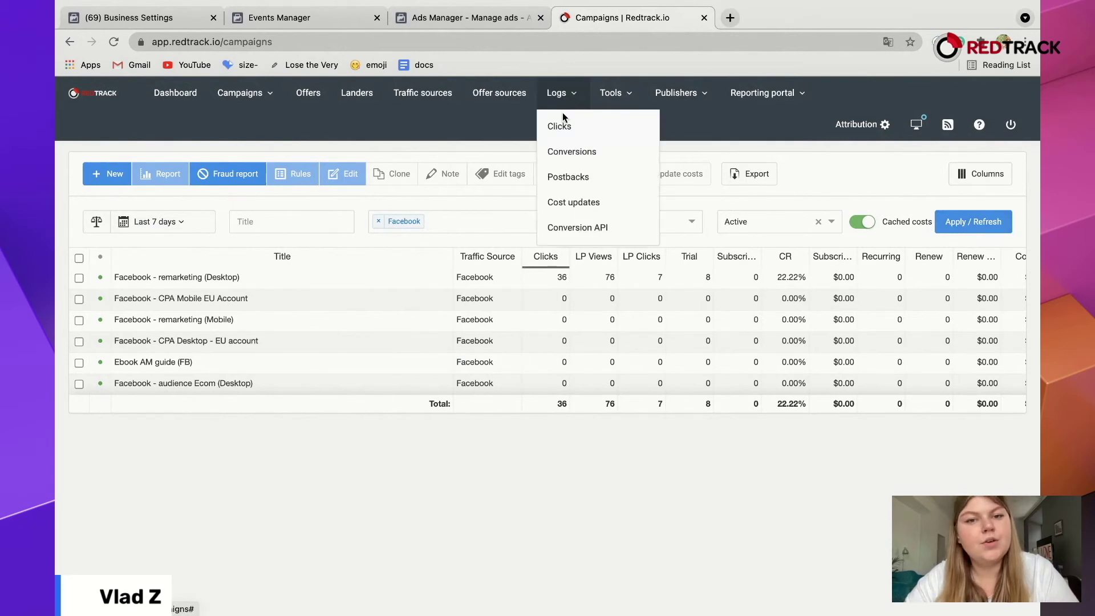
pyautogui.click(561, 120)
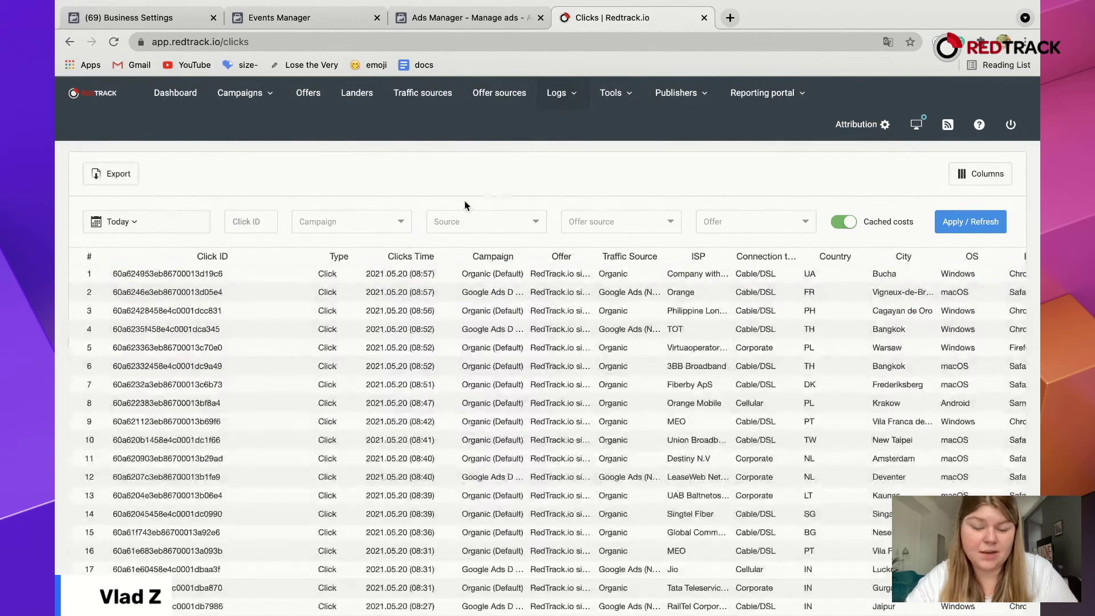
pyautogui.click(439, 221)
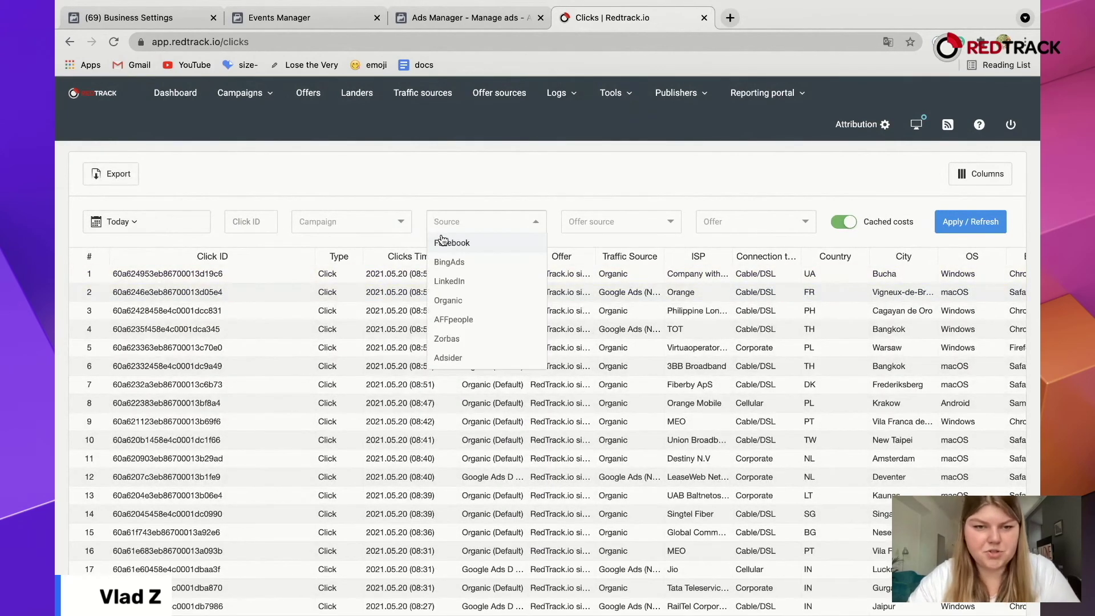
pyautogui.click(442, 242)
pyautogui.click(452, 230)
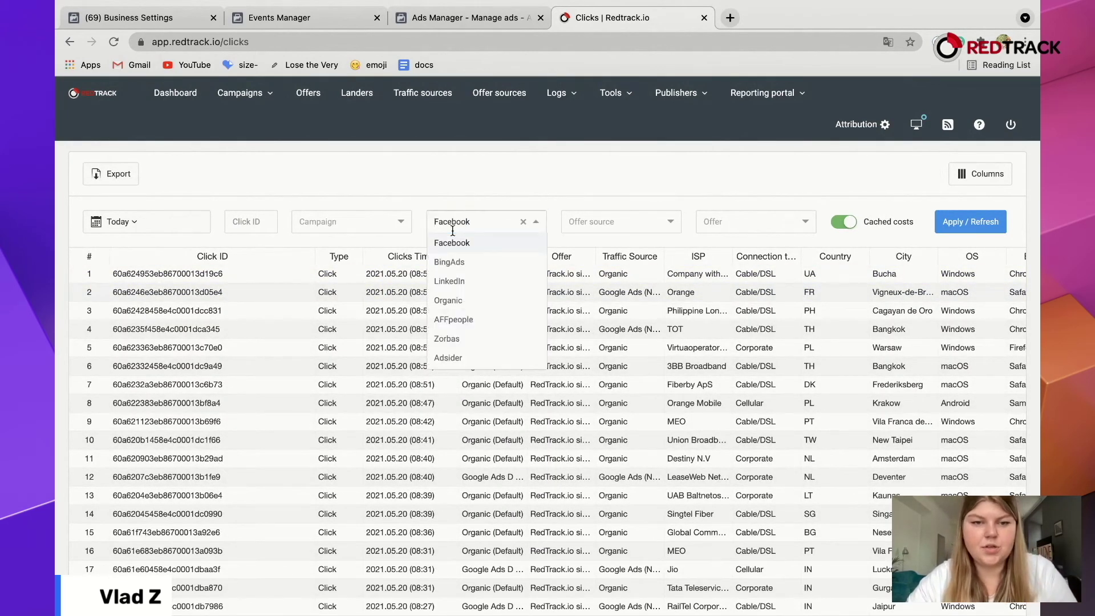
pyautogui.click(455, 241)
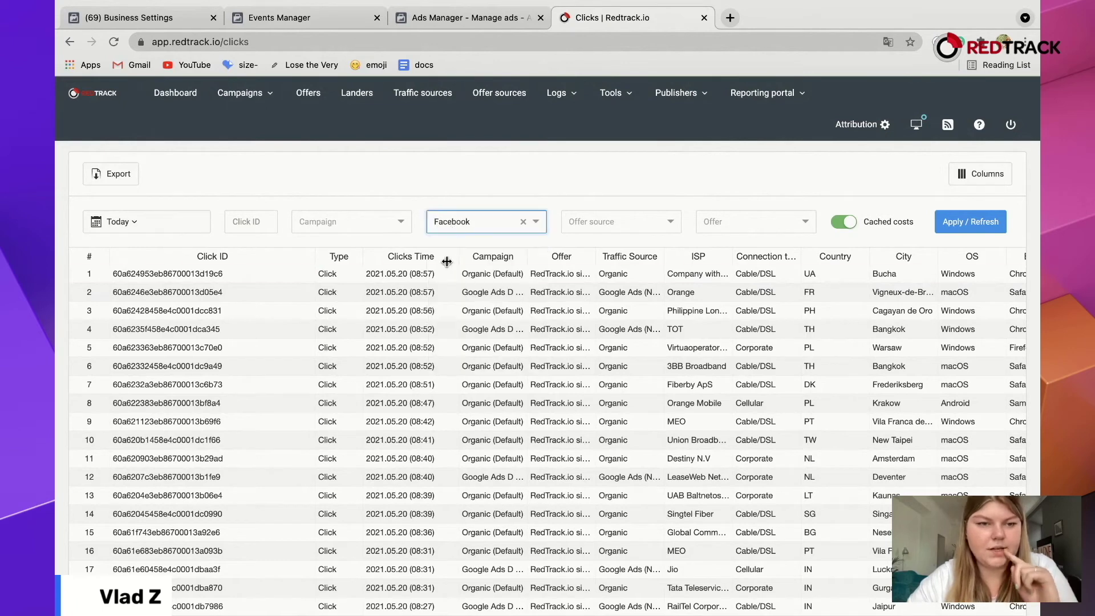
pyautogui.click(175, 231)
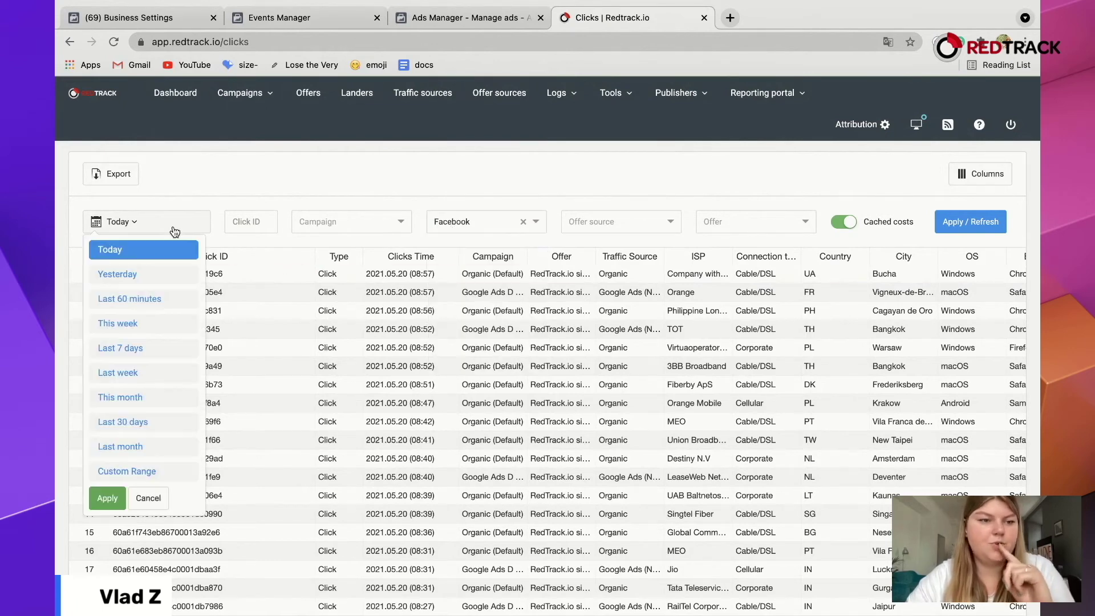
pyautogui.click(142, 353)
pyautogui.click(939, 230)
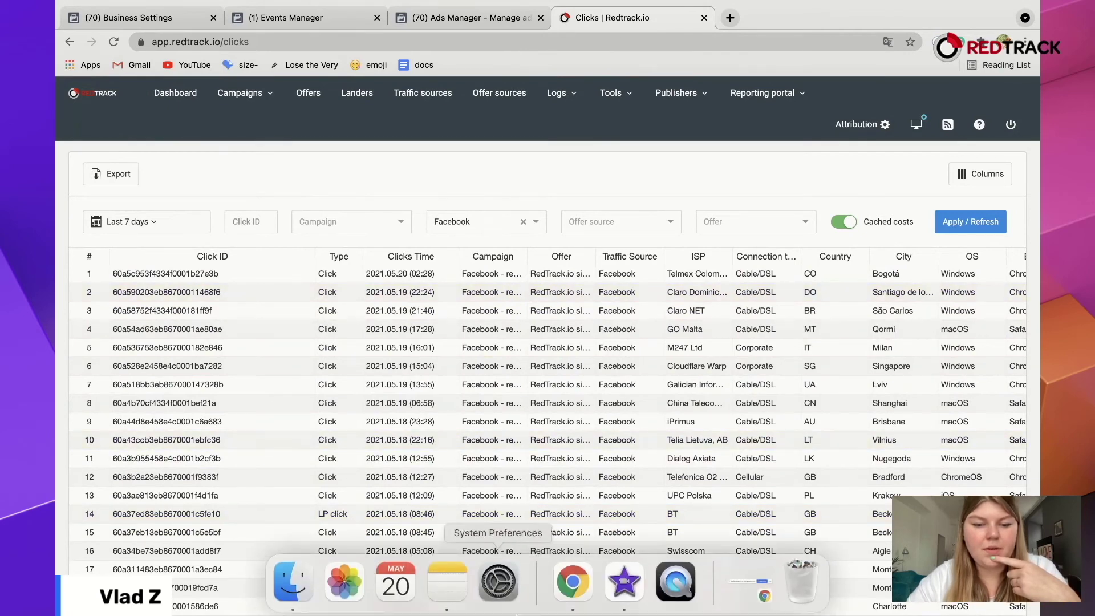
# - Open the Conversions log and its Add conversions form
pyautogui.click(556, 93)
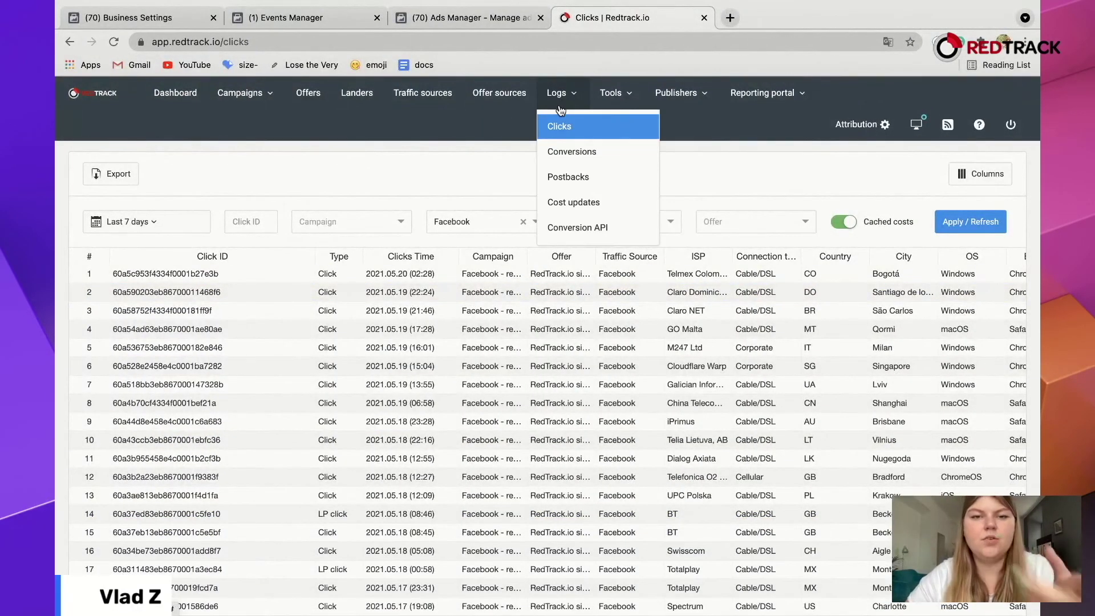
pyautogui.click(560, 151)
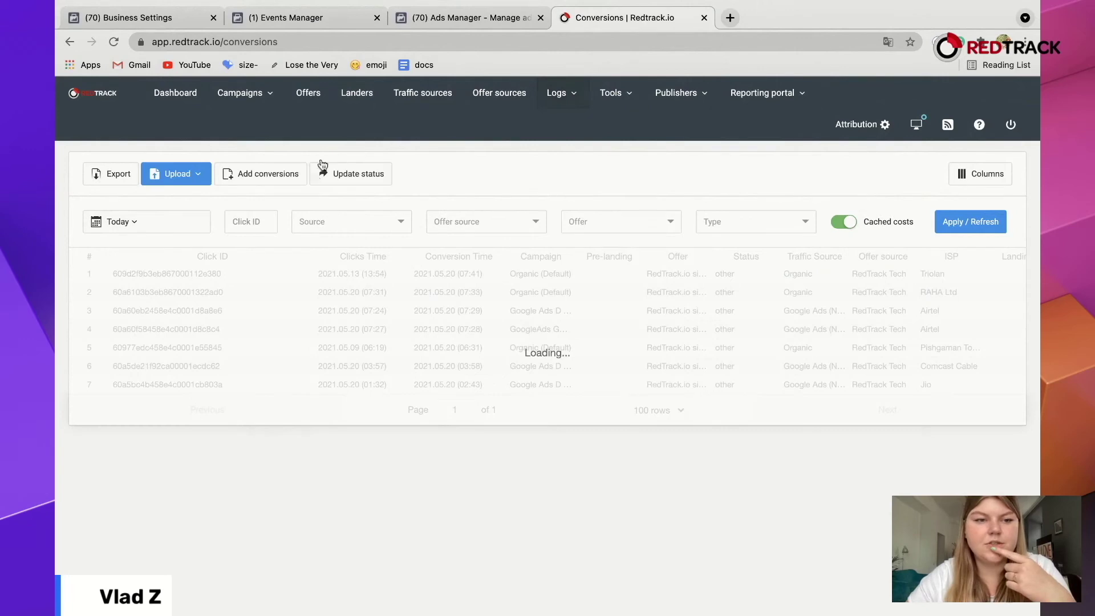
pyautogui.click(268, 174)
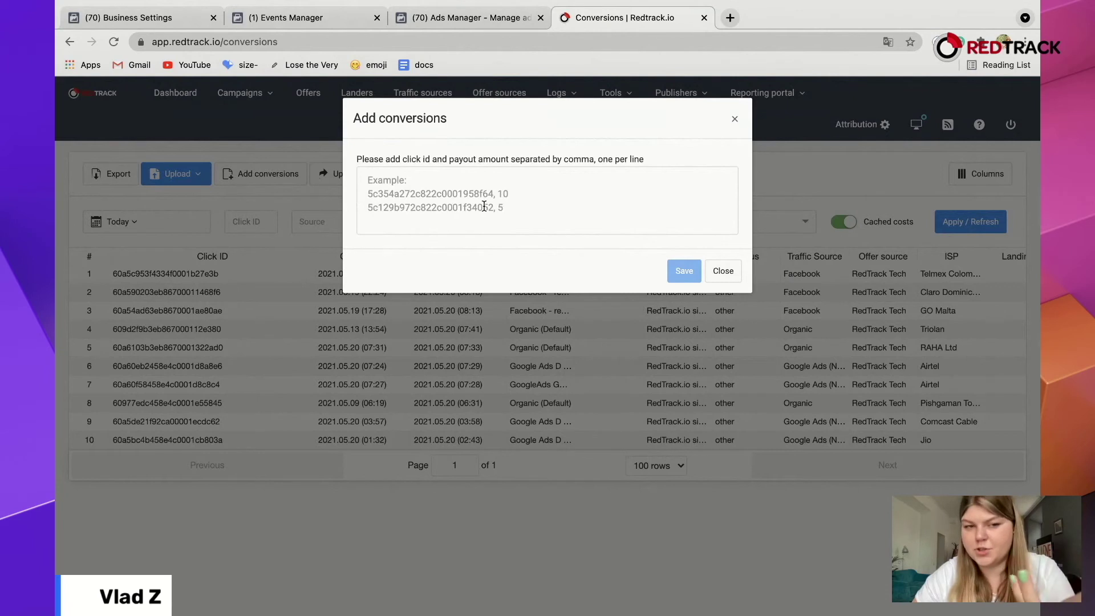
# - Paste the three Facebook click IDs, give them payouts 10, 15 and 12, and save
pyautogui.click(431, 199)
pyautogui.press('super+v')
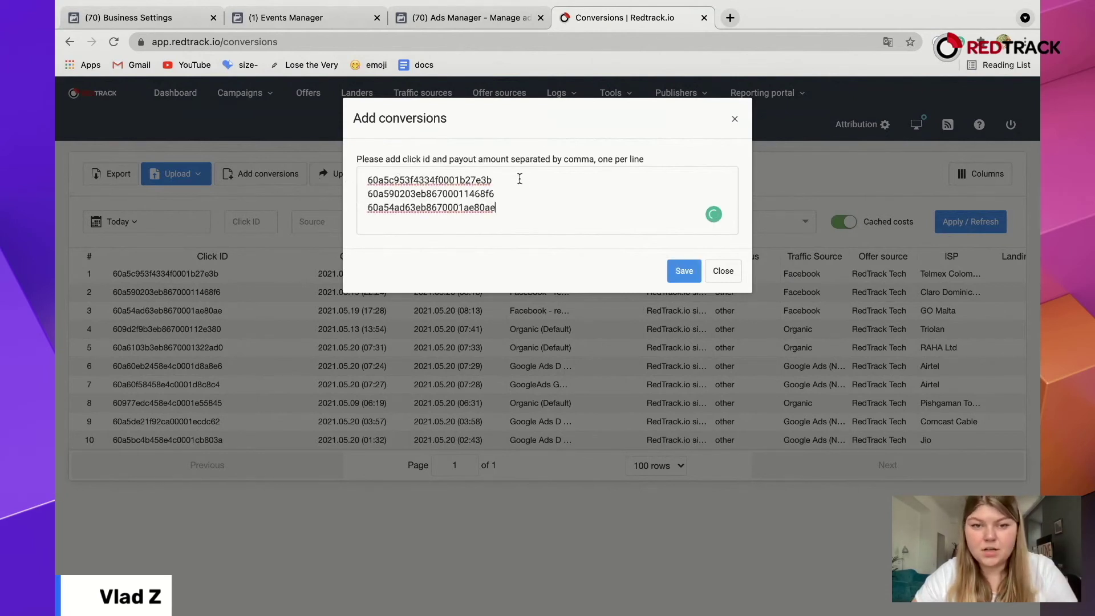
pyautogui.click(499, 181)
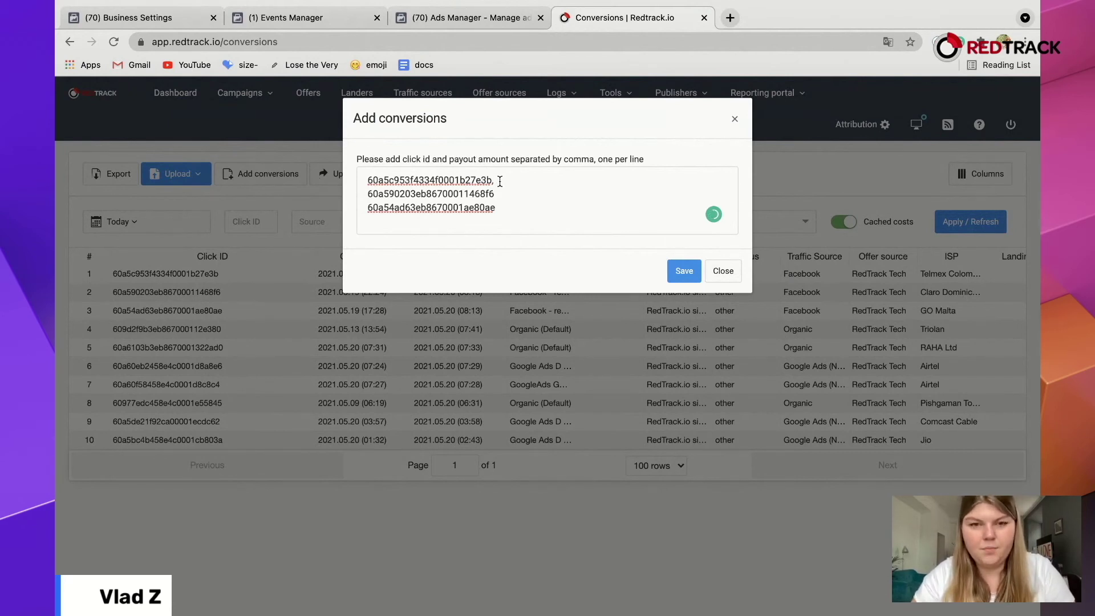
pyautogui.write(', 10')
pyautogui.click(498, 193)
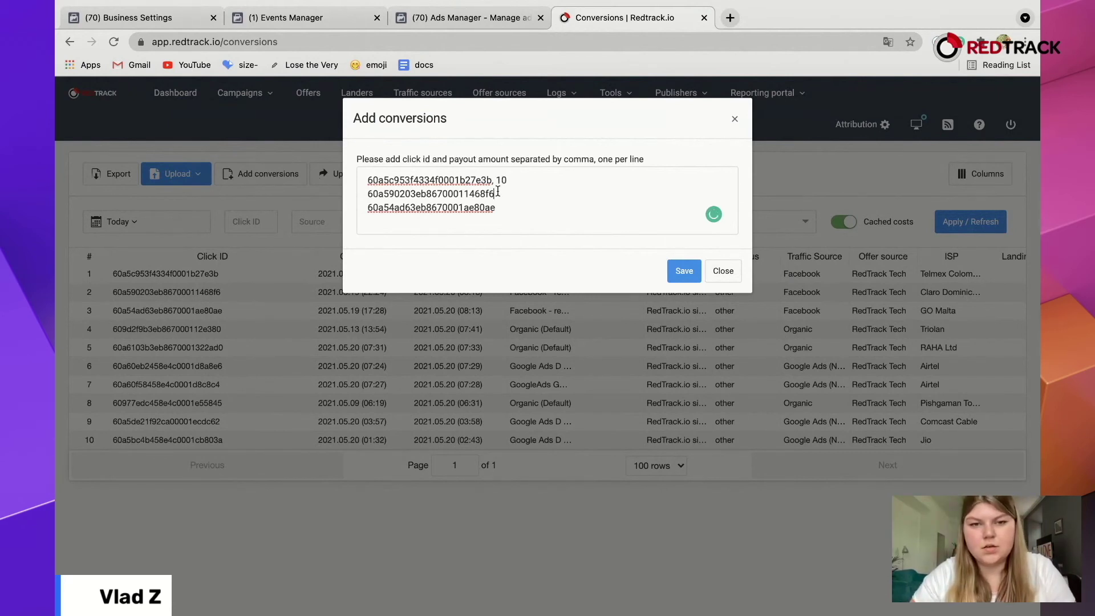
pyautogui.write(', 15')
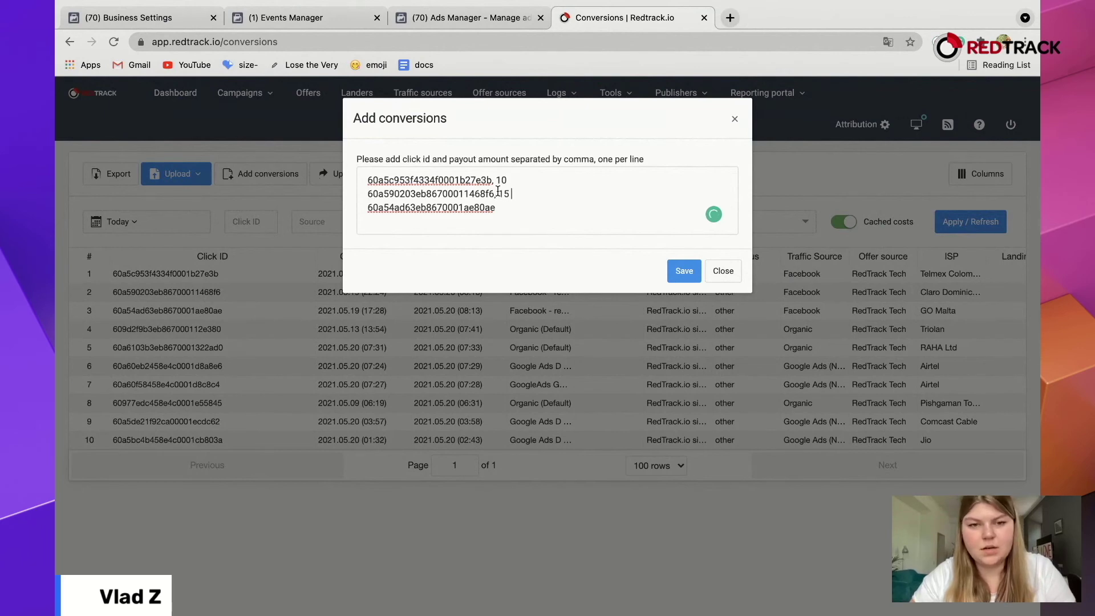
pyautogui.click(507, 209)
pyautogui.write(', 12')
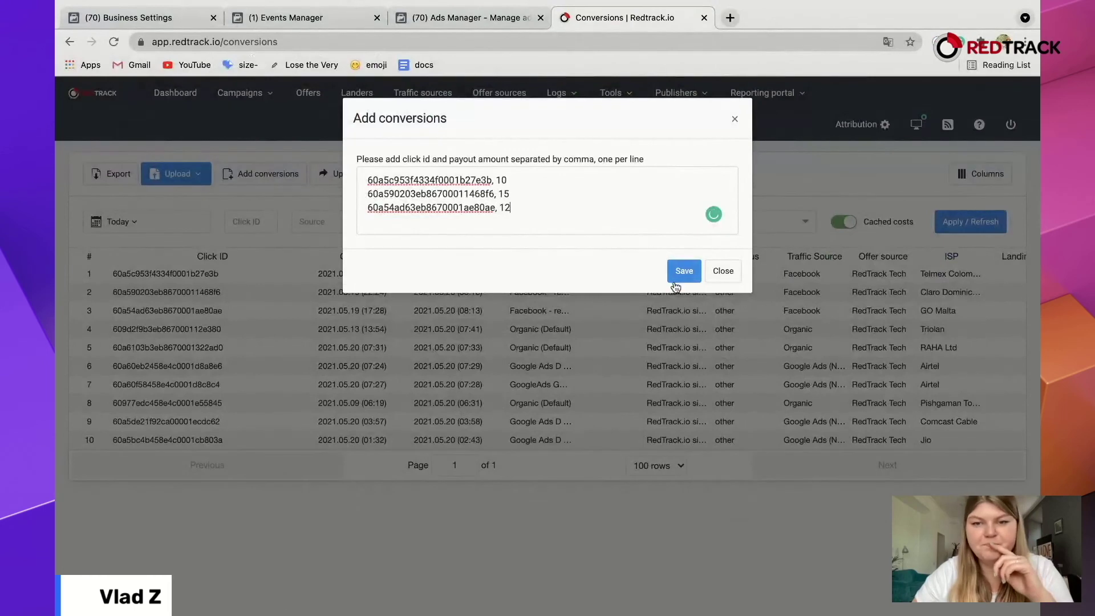
pyautogui.click(684, 277)
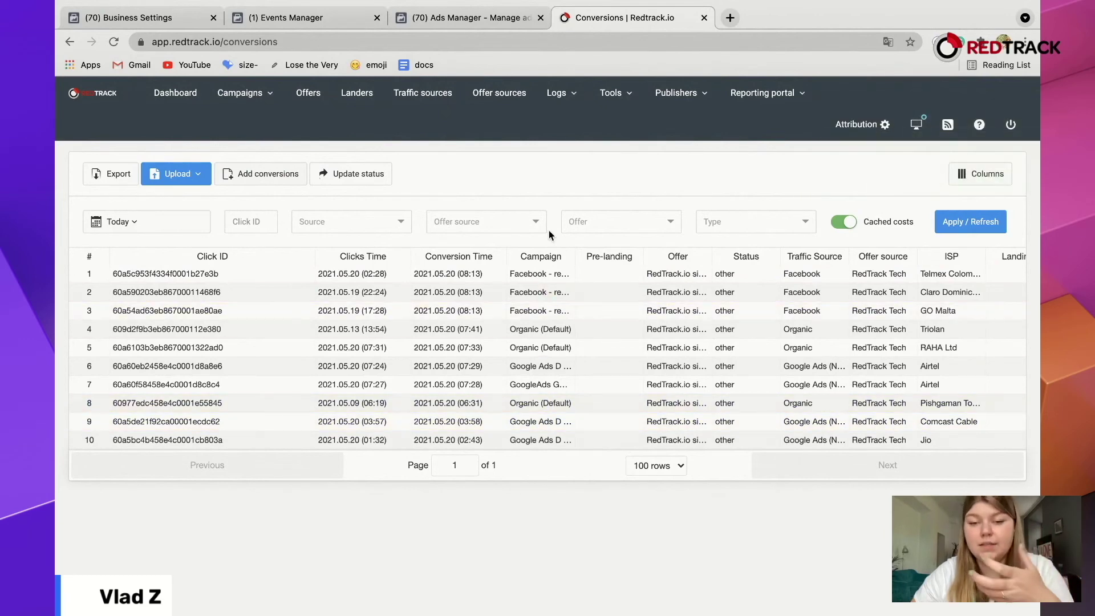
# - Back in Facebook Events Manager, reload the Data Silo page and dismiss the translation prompt
pyautogui.click(289, 19)
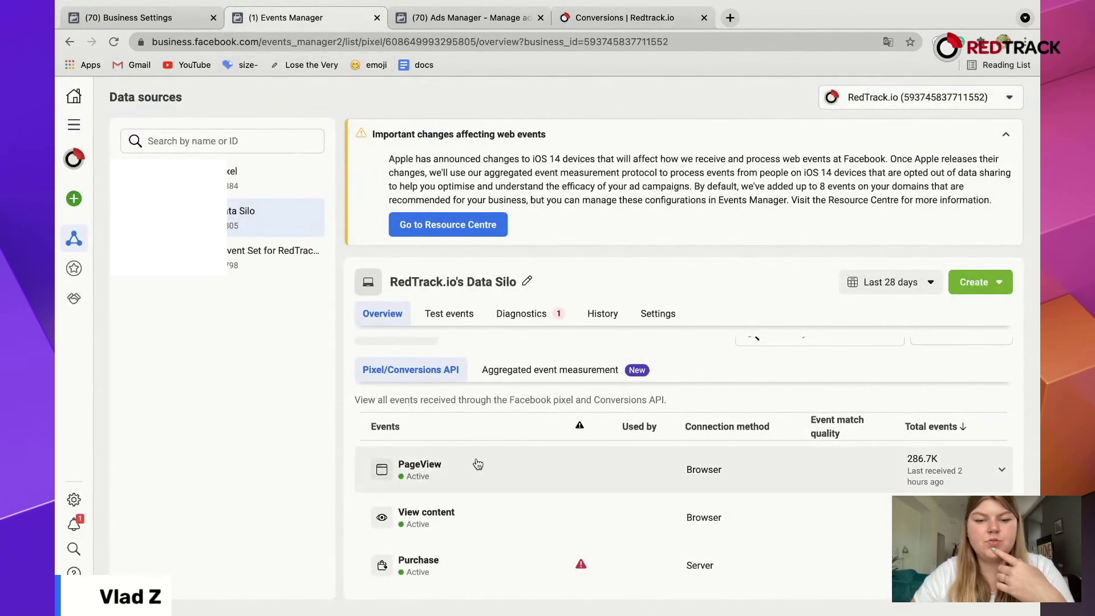
pyautogui.click(114, 42)
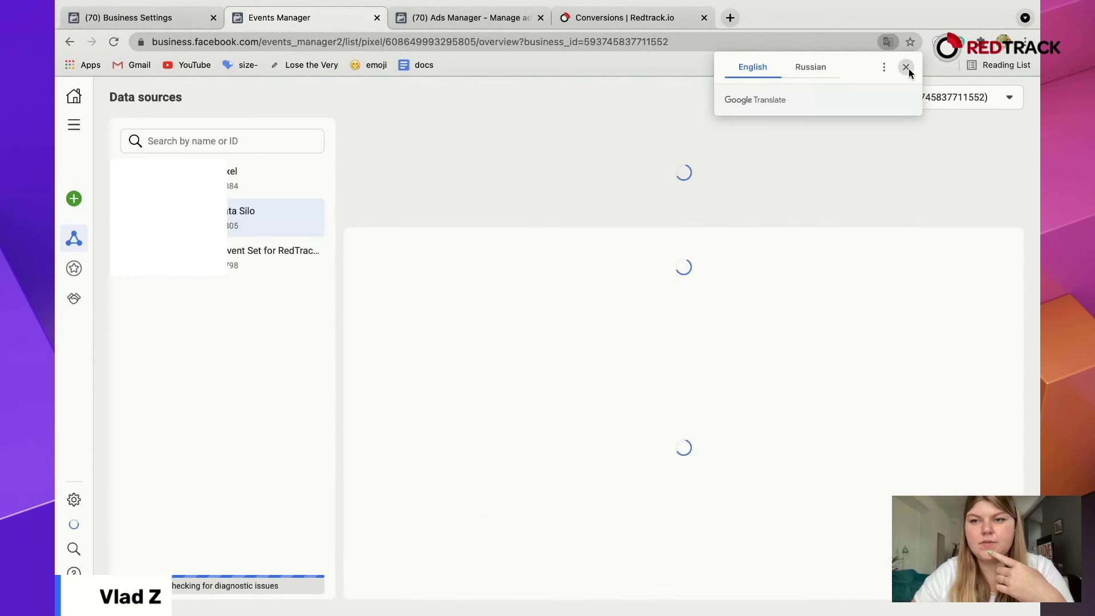
pyautogui.click(905, 67)
pyautogui.scroll(-3, 648, 478)
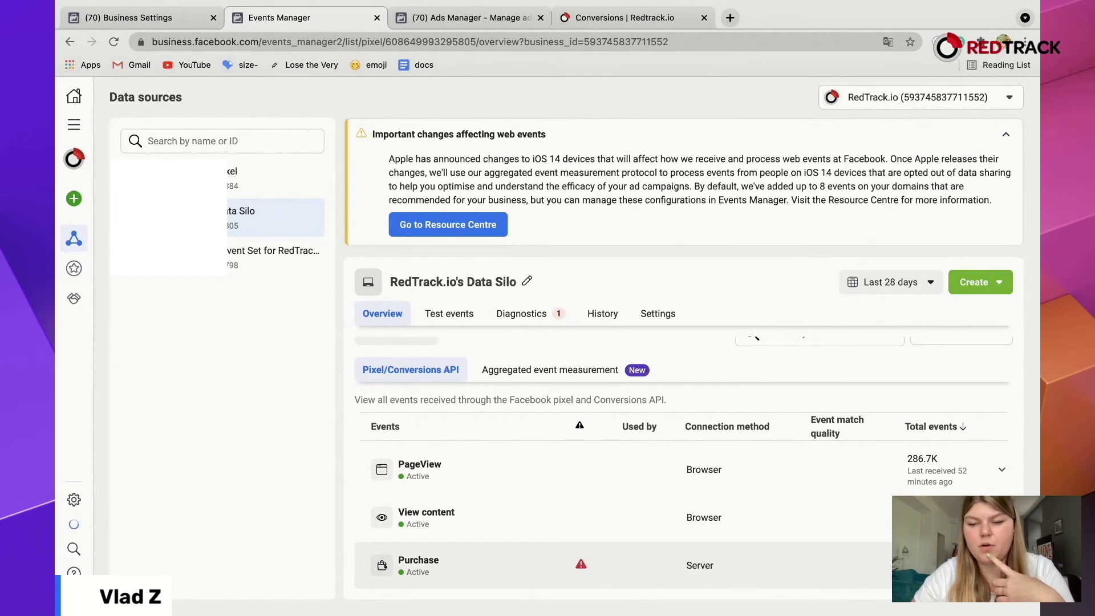
# - Open the Purchase event's details panel at Recent activities
pyautogui.click(741, 587)
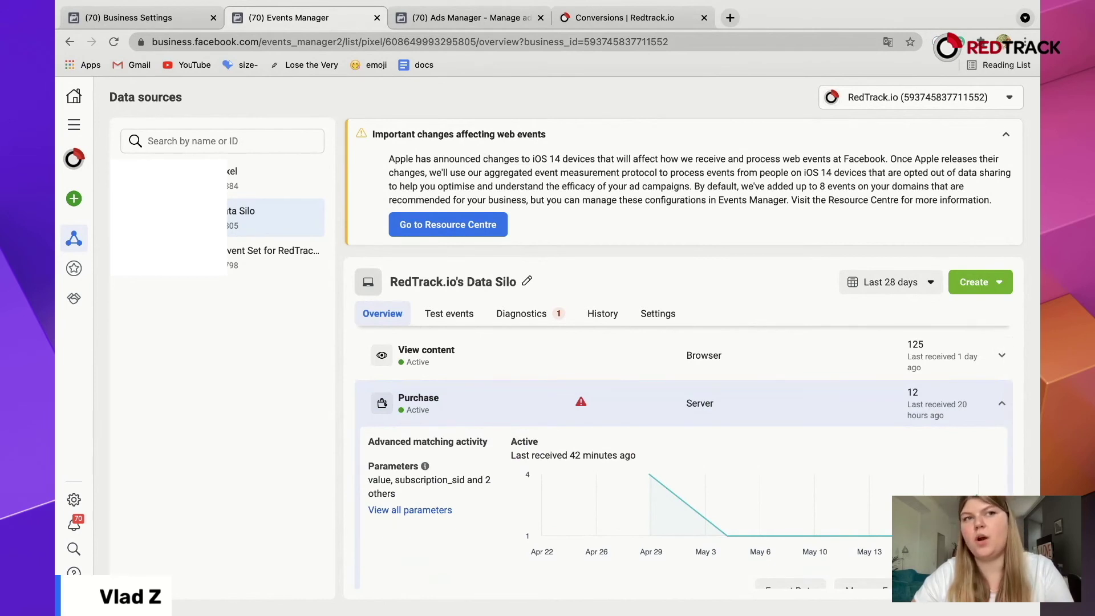
pyautogui.scroll(-1, 790, 541)
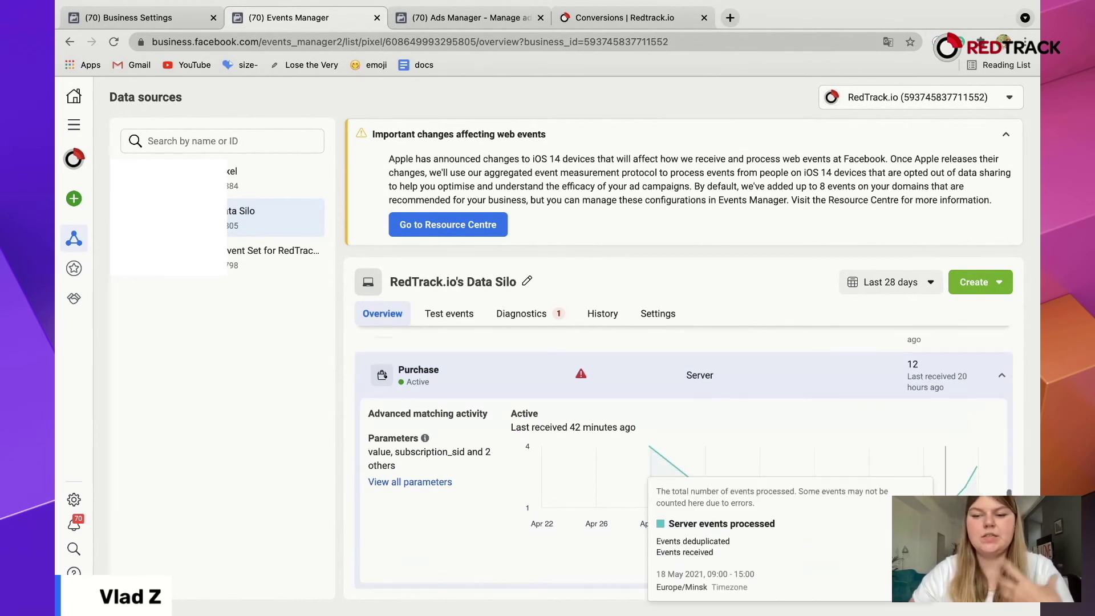
pyautogui.moveTo(790, 516)
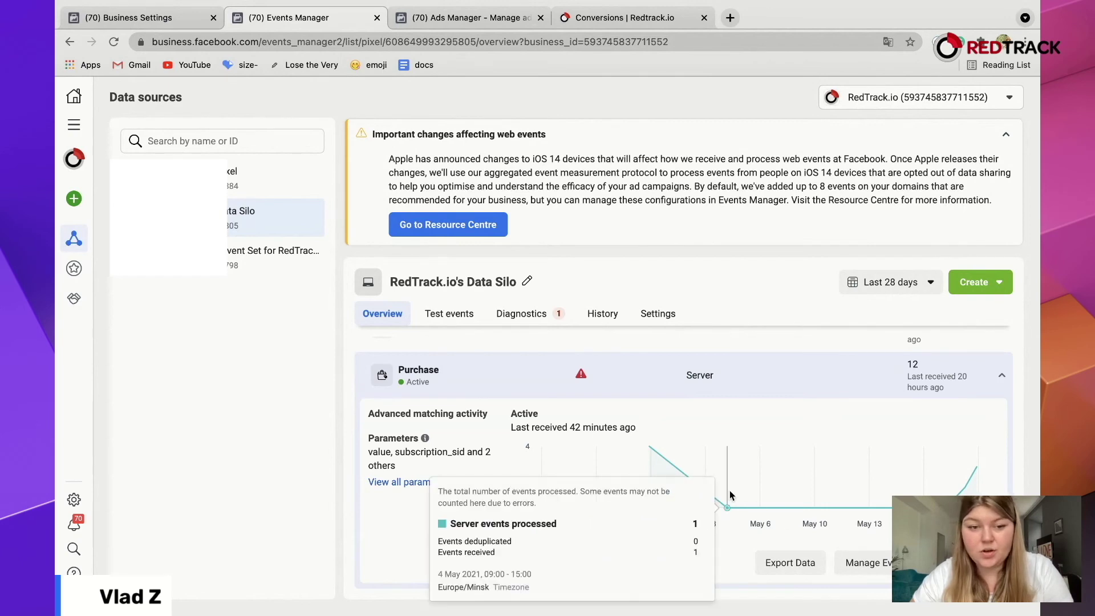
pyautogui.click(867, 562)
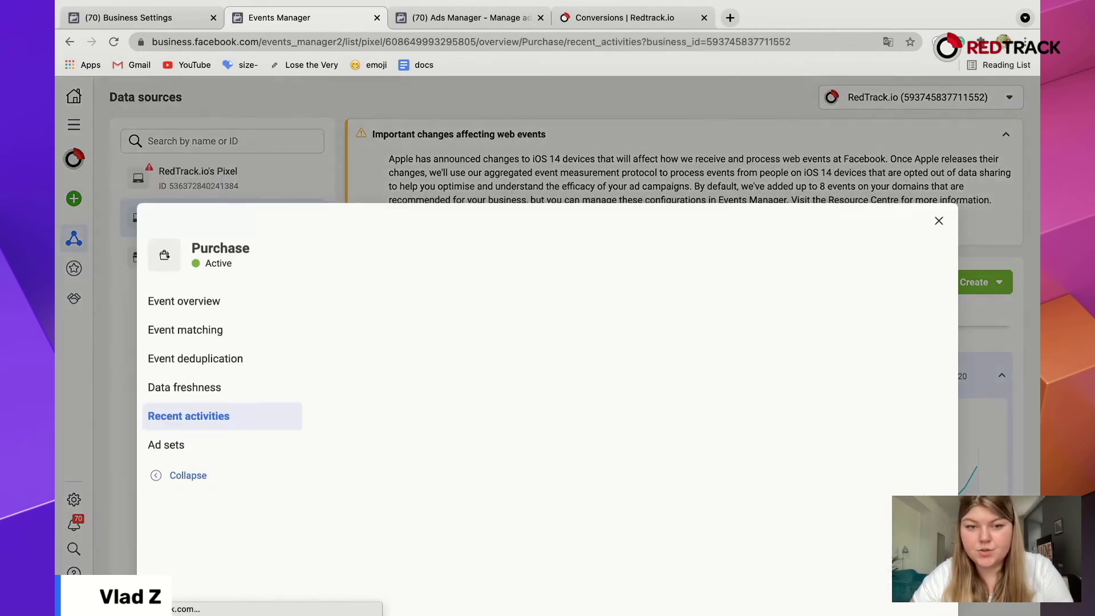
# - Break down Purchase events by domain, confirming 15 from redtrack.io, then close the panel
pyautogui.click(183, 203)
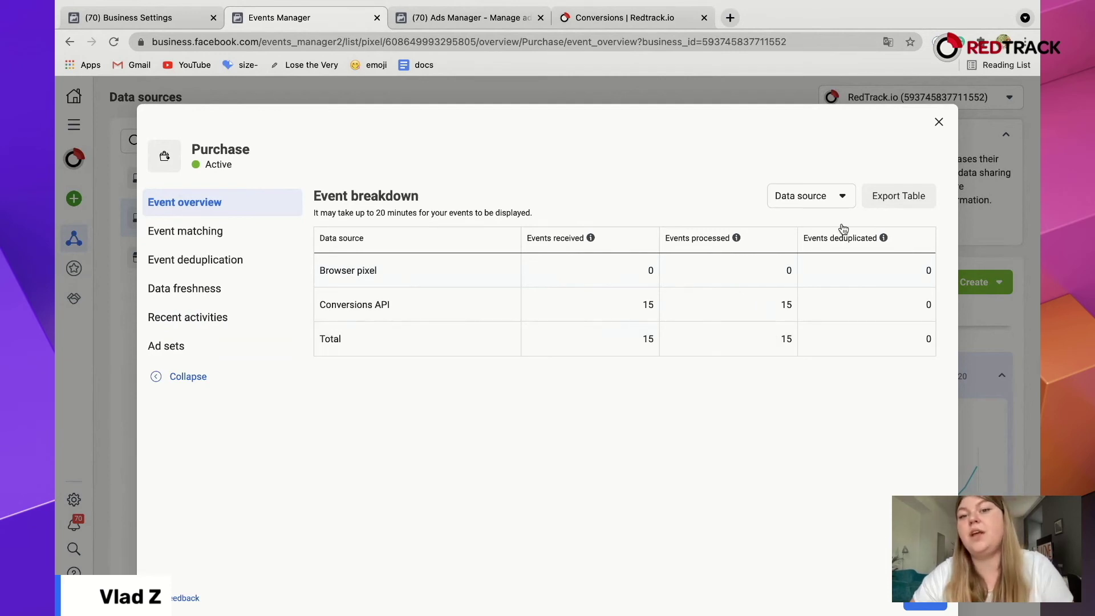
pyautogui.click(823, 194)
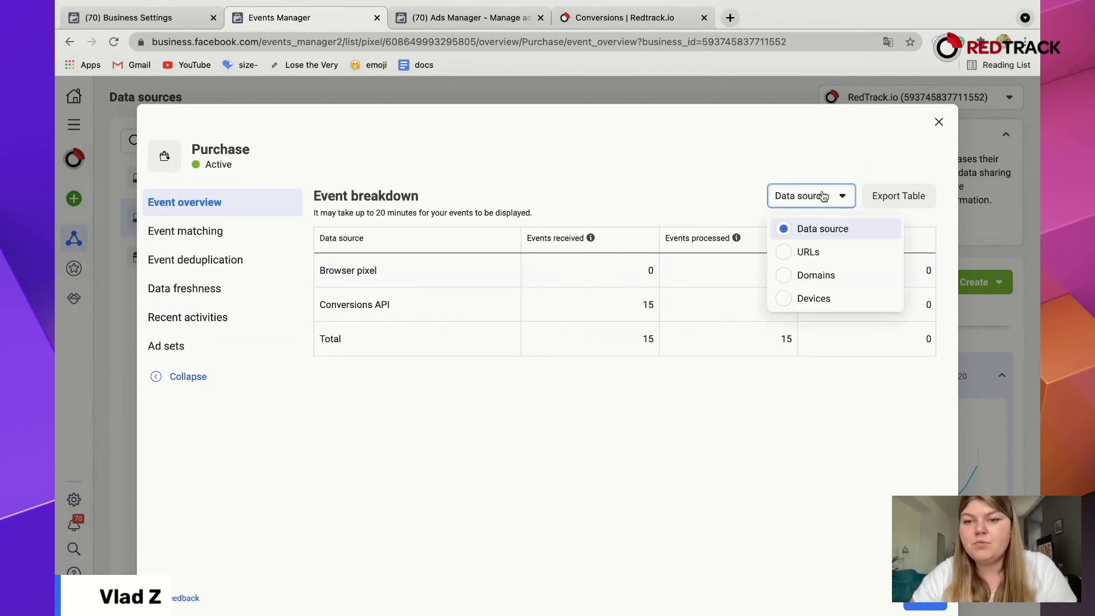
pyautogui.click(809, 274)
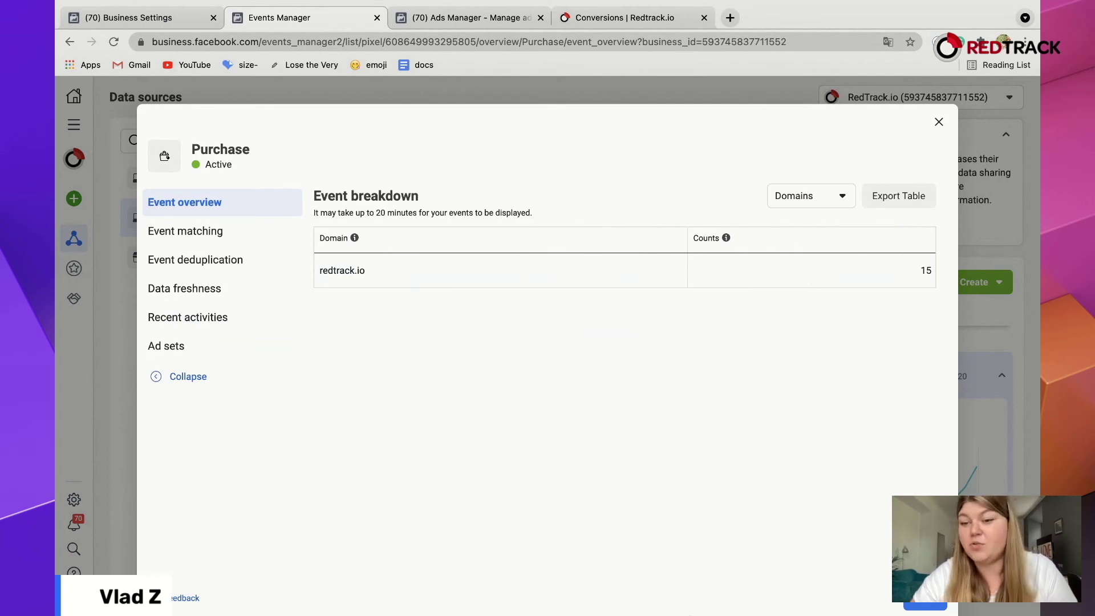
pyautogui.click(942, 604)
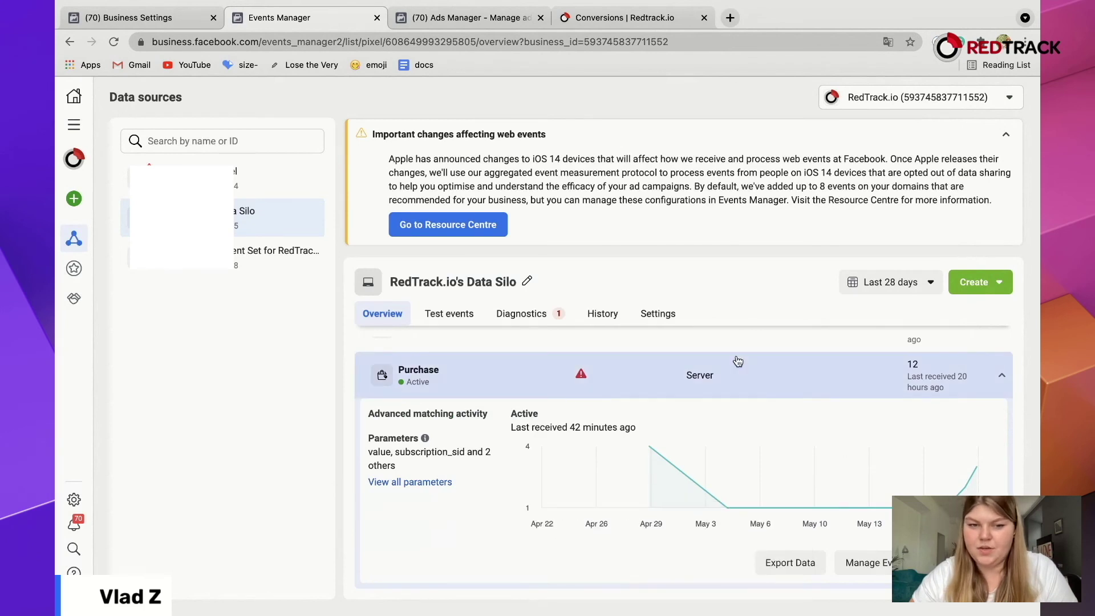
# - Review the conversions list in RedTrack's Conversions tab
pyautogui.moveTo(700, 495)
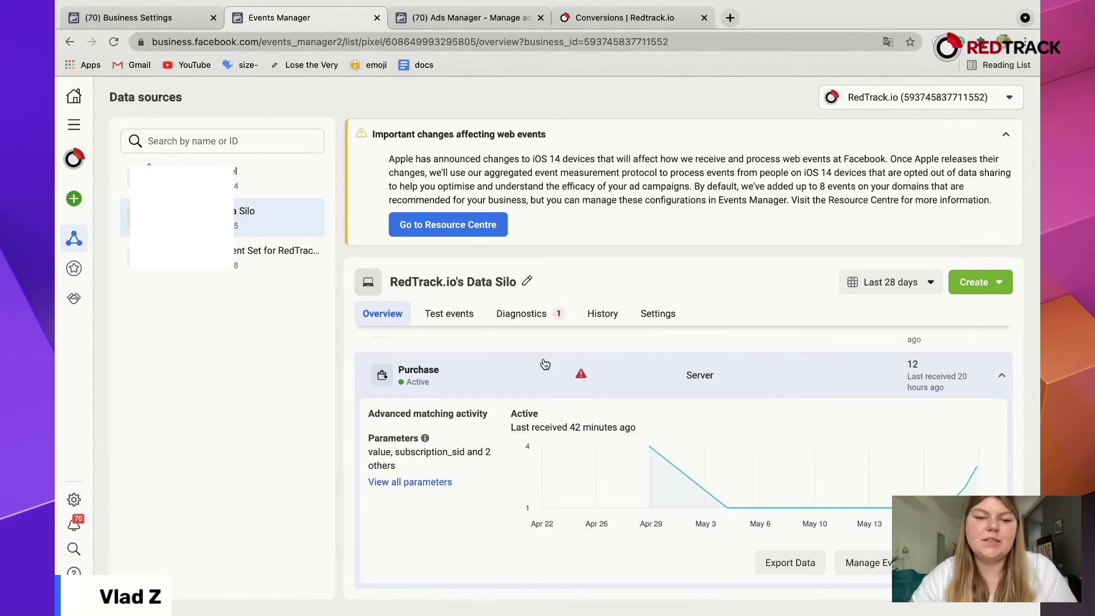
pyautogui.scroll(5, 542, 363)
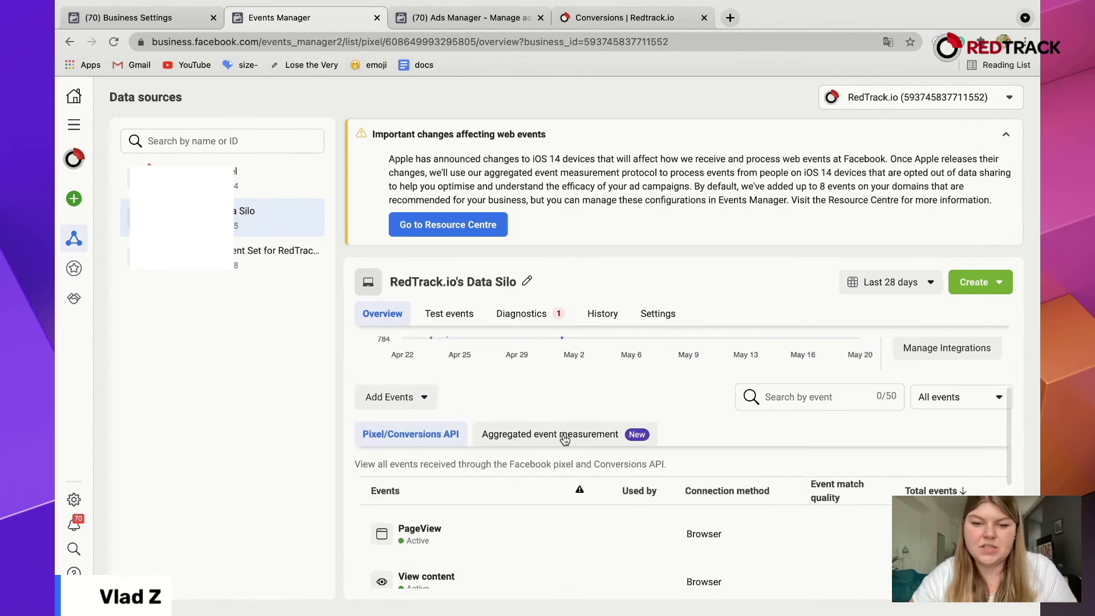
pyautogui.scroll(-2, 566, 442)
pyautogui.scroll(-3, 566, 441)
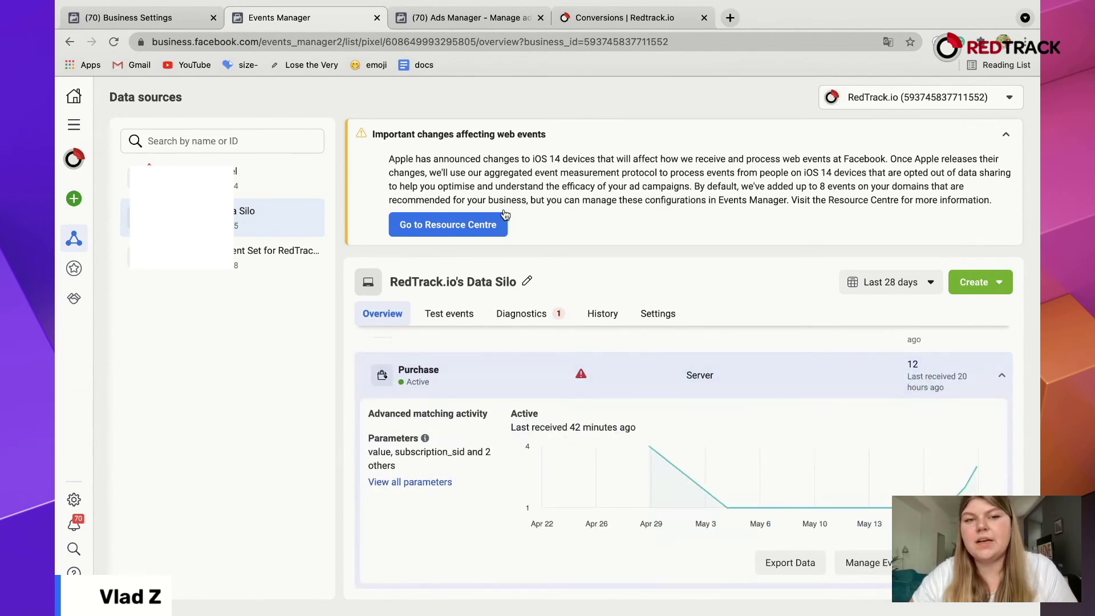
pyautogui.click(610, 22)
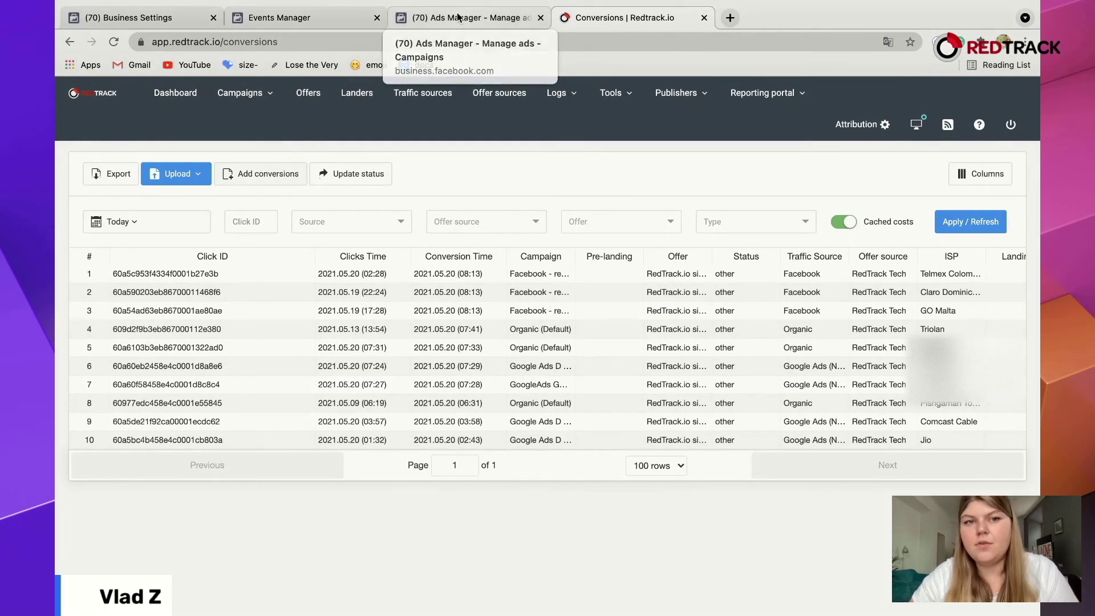
# - In Events Manager, show the Data Silo's Aggregated event measurement events
pyautogui.click(326, 18)
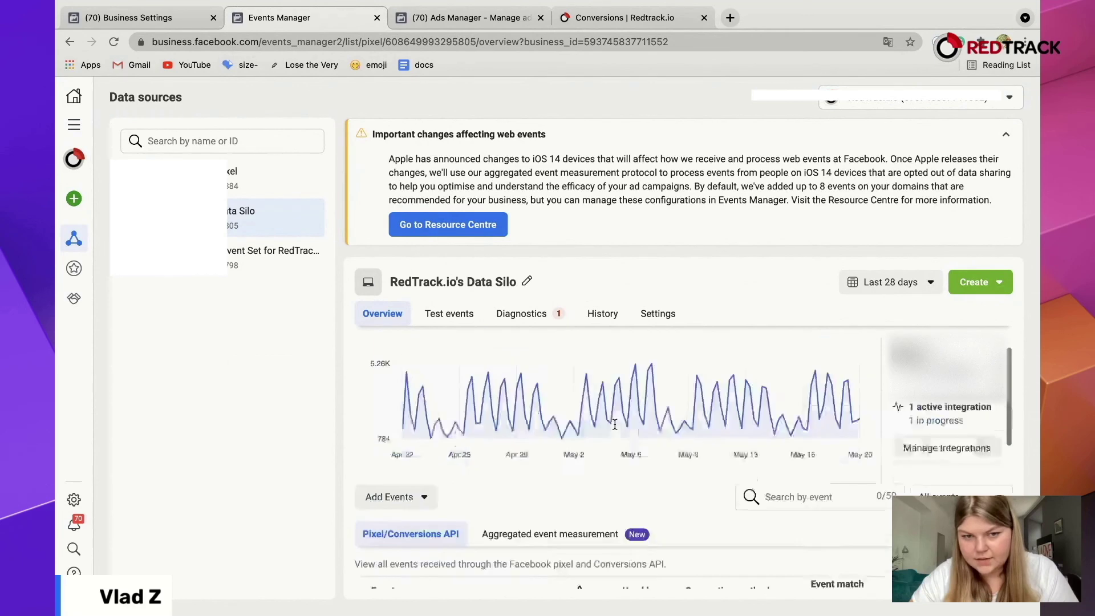
pyautogui.scroll(-3, 596, 463)
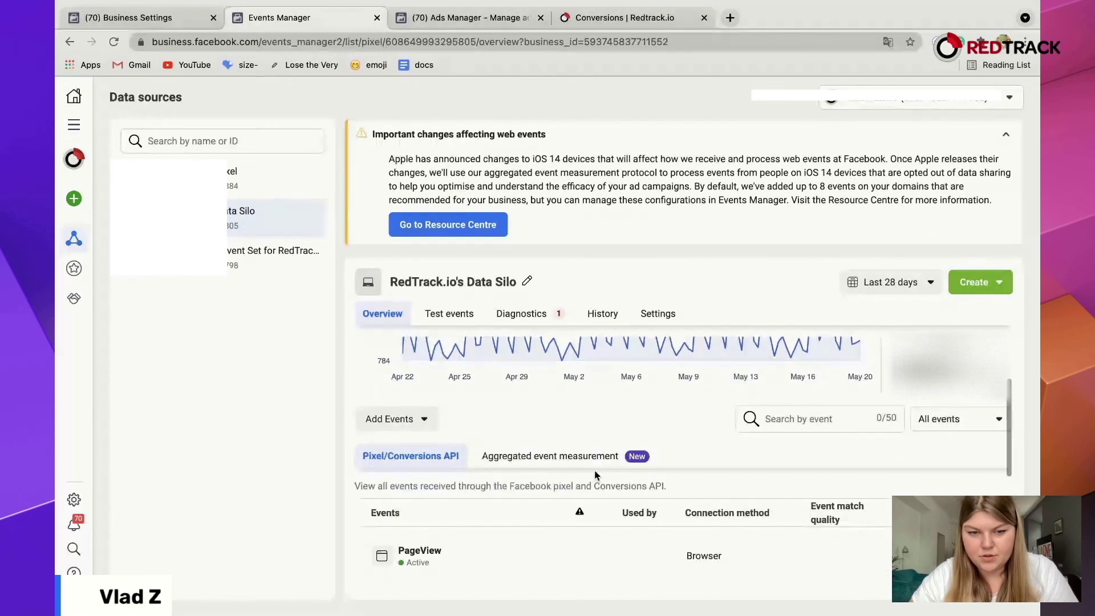
pyautogui.click(521, 455)
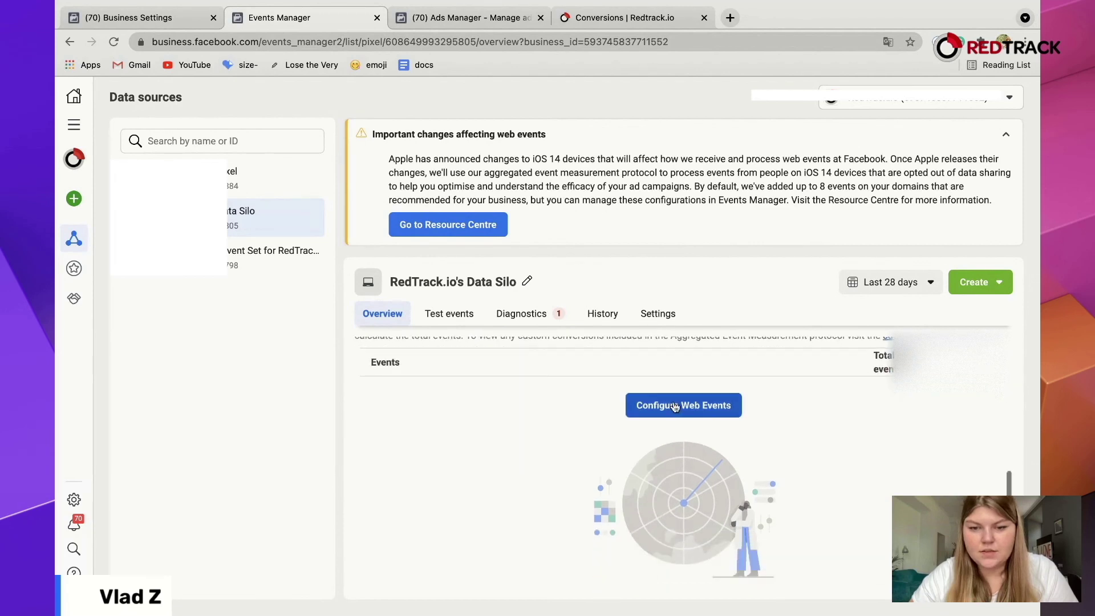
# - Open redtrack.io's web event configuration for editing, accepting that affected ads pause
pyautogui.click(675, 403)
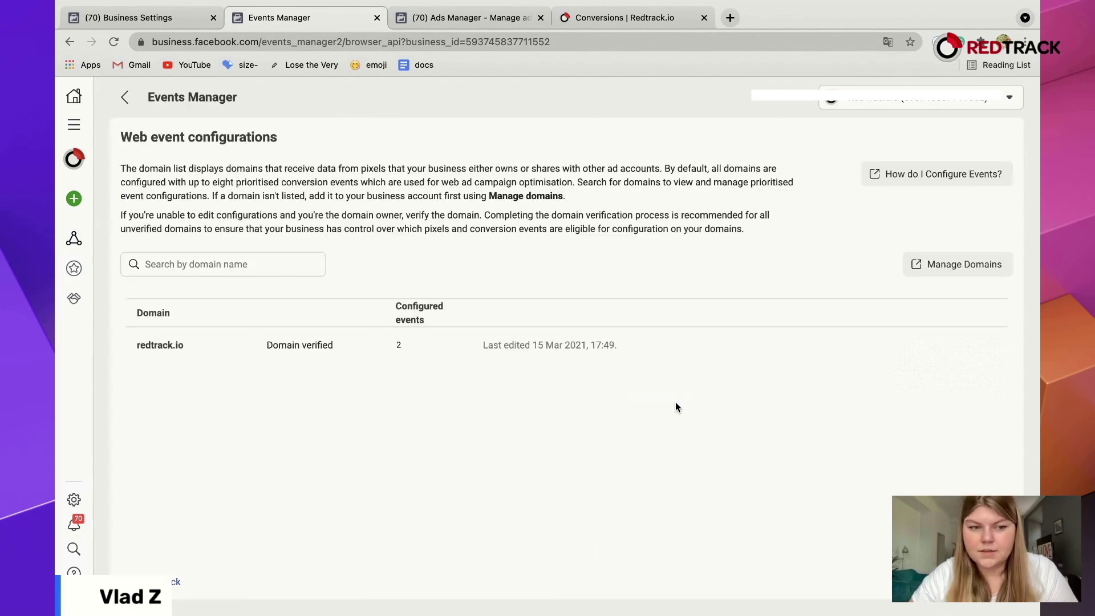
pyautogui.click(751, 357)
pyautogui.click(479, 420)
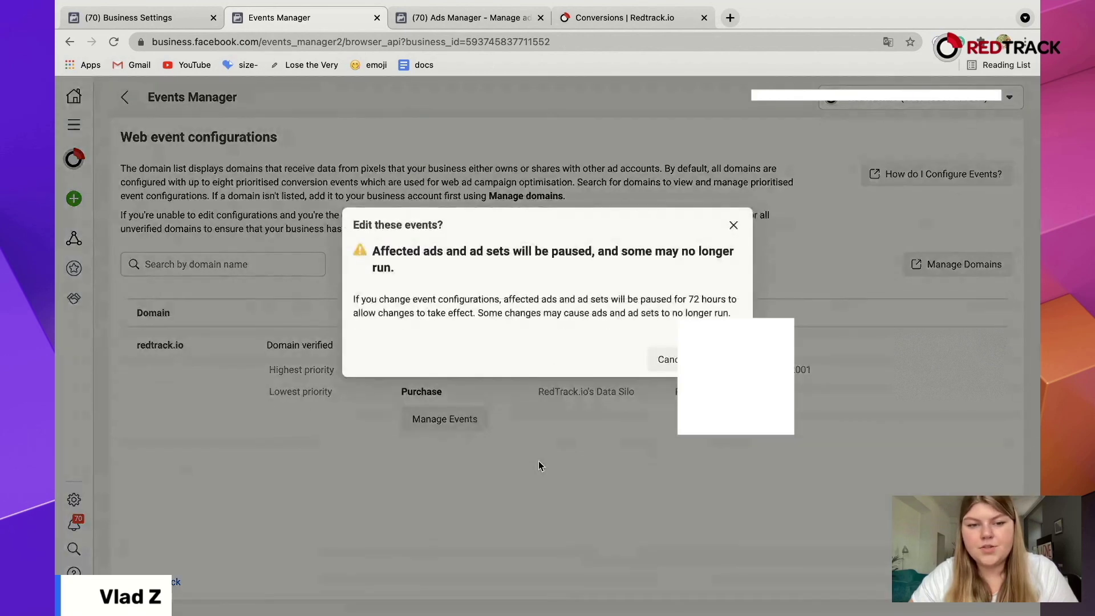
pyautogui.click(713, 360)
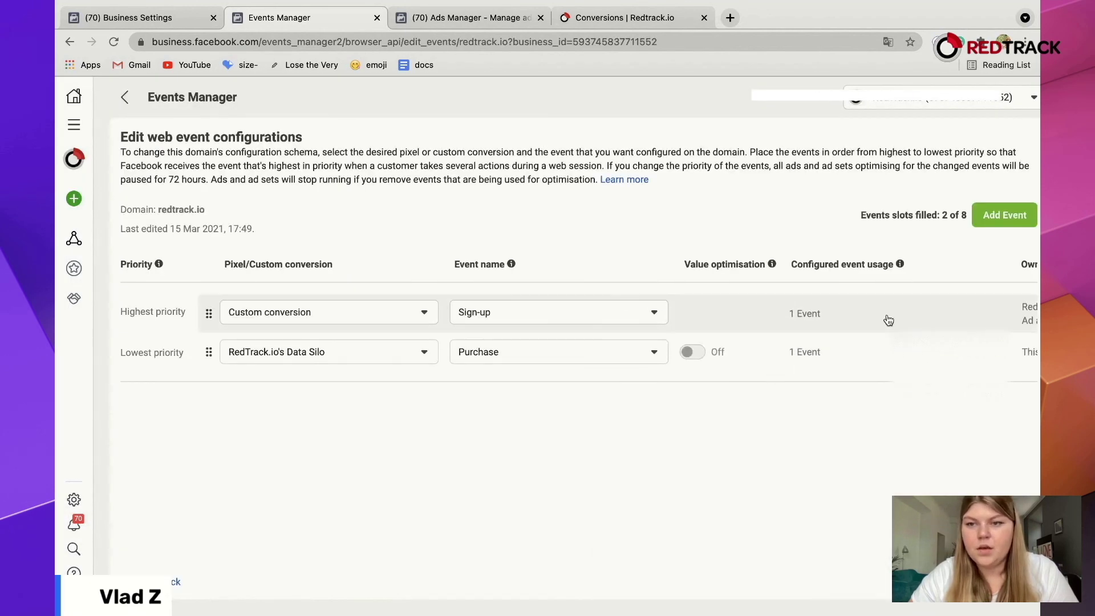
# - Add a Purchase event row from RedTrack.io's Data Silo, then remove the duplicate Purchase row
pyautogui.click(1002, 207)
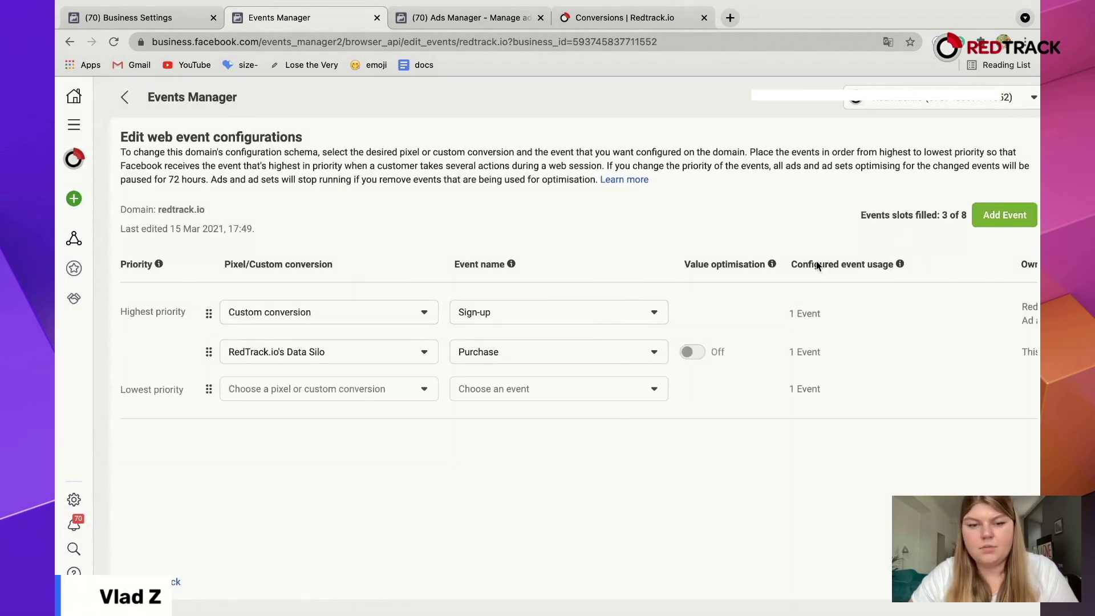
pyautogui.click(287, 395)
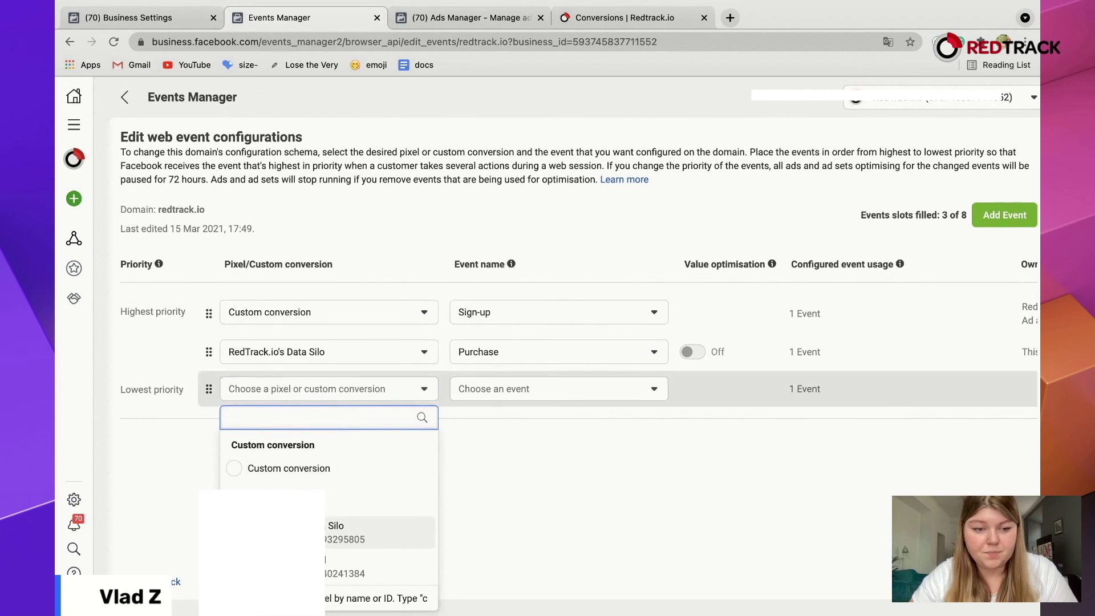
pyautogui.click(275, 537)
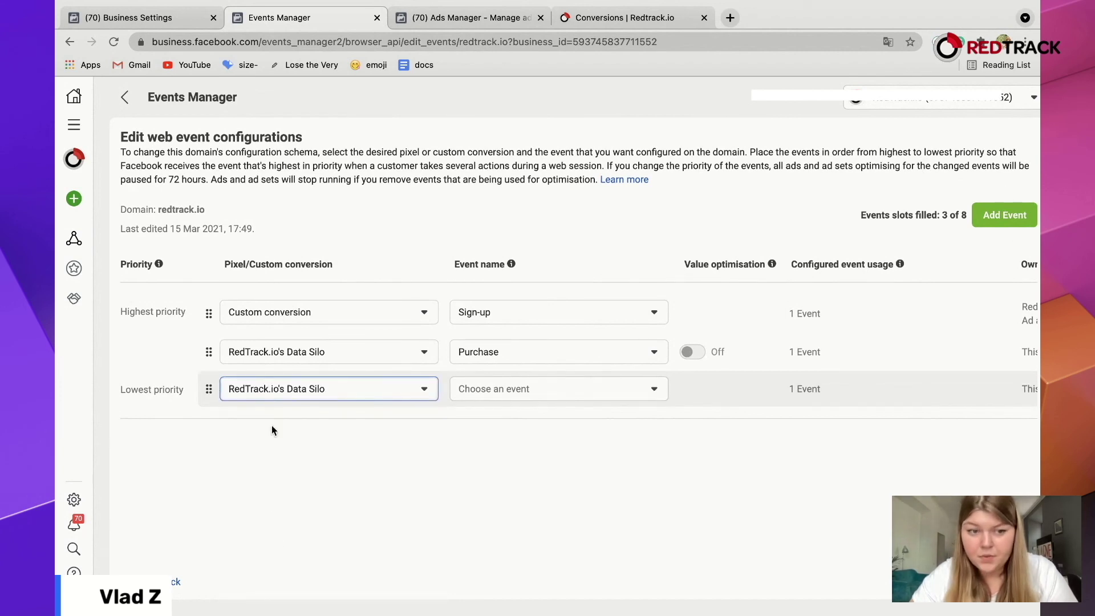
pyautogui.click(525, 388)
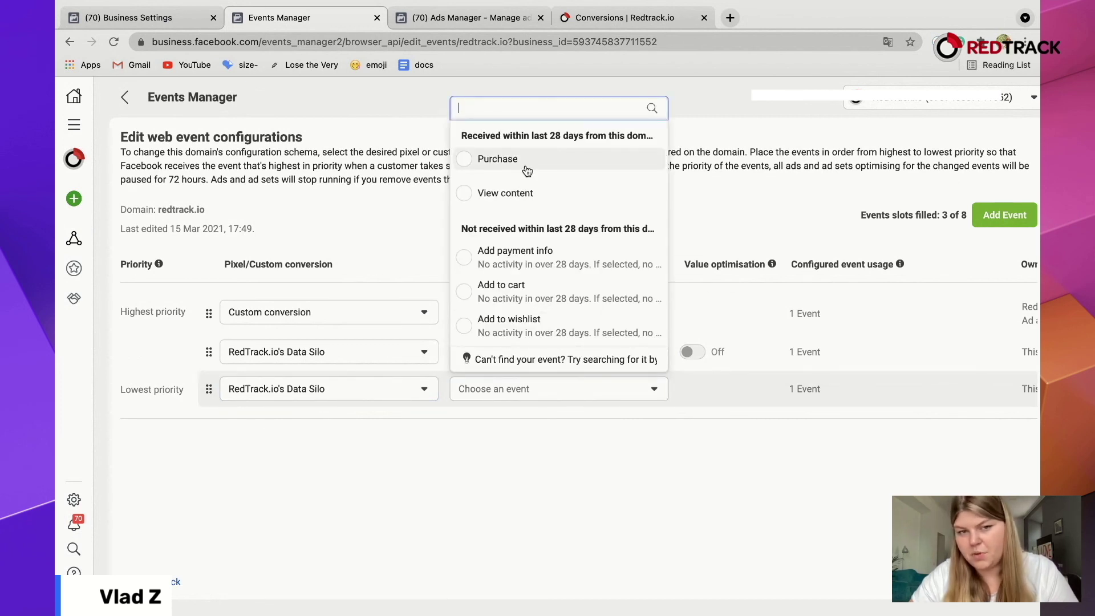
pyautogui.click(525, 168)
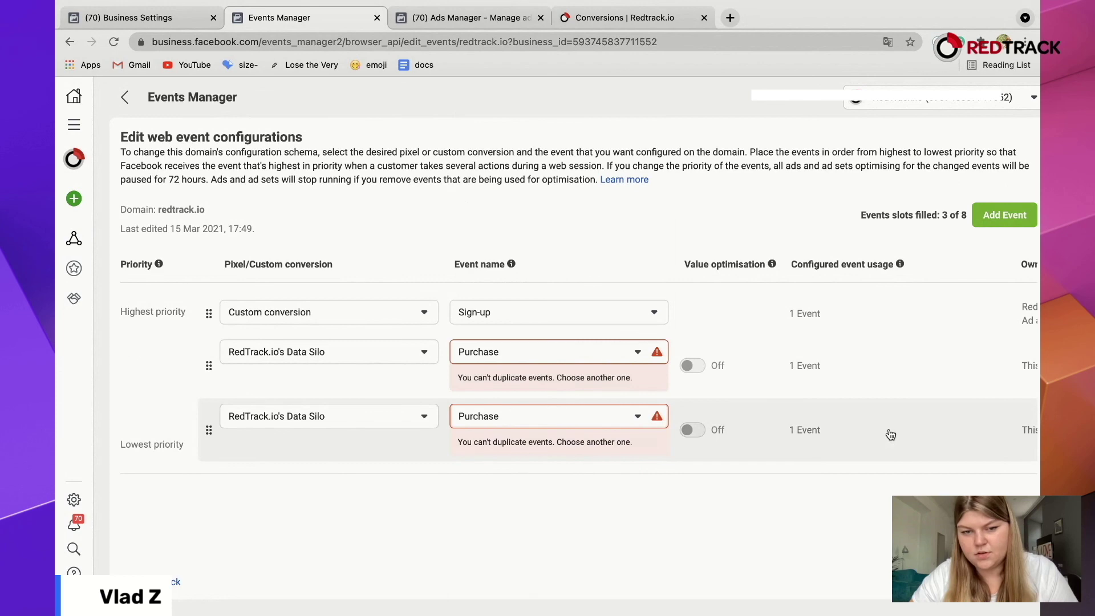
pyautogui.hscroll(5, 750, 420)
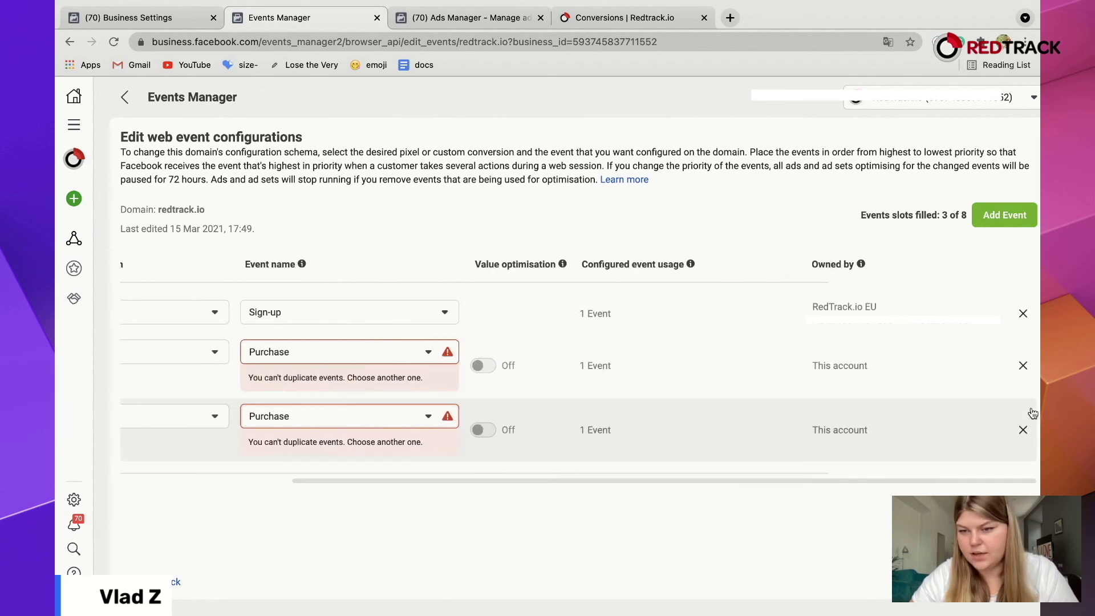
pyautogui.click(1022, 429)
# - In Ads Manager, start a new campaign with the Conversions objective
pyautogui.hscroll(-10, 662, 409)
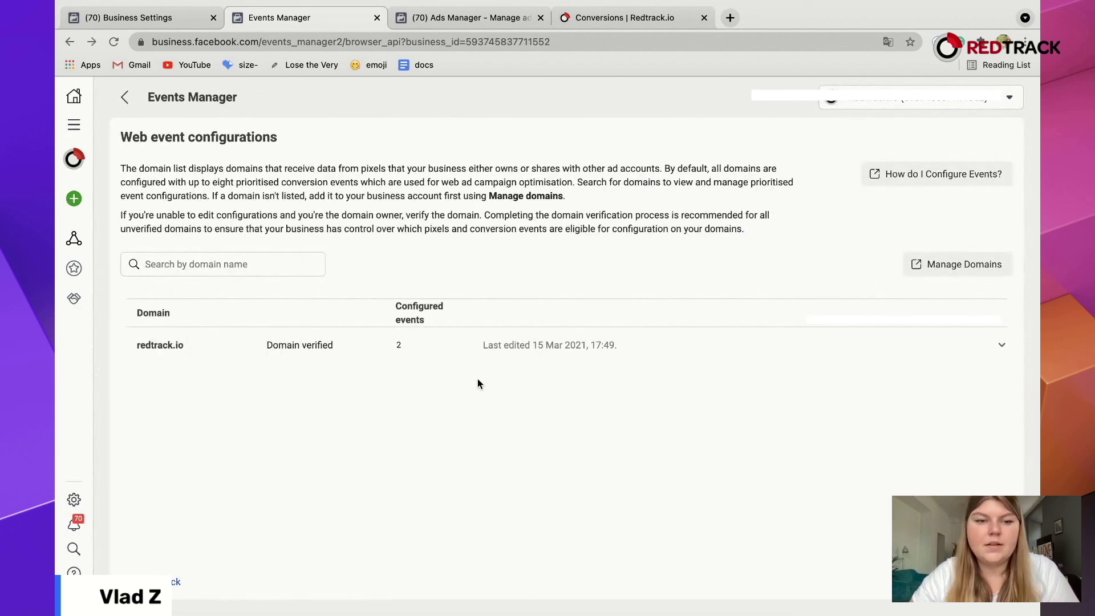
pyautogui.hscroll(10, 477, 379)
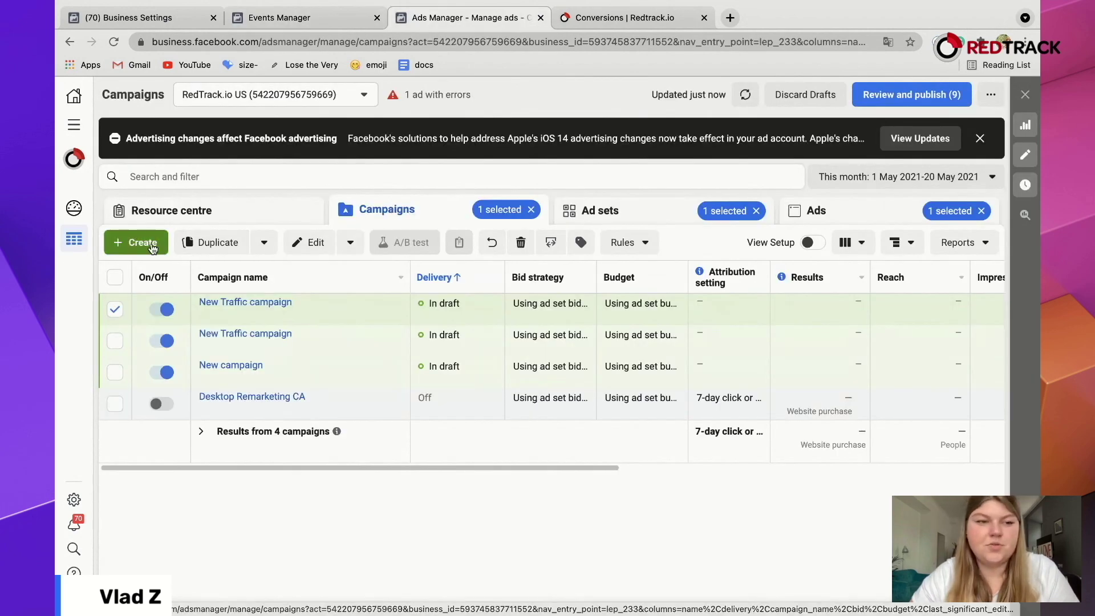
pyautogui.click(137, 243)
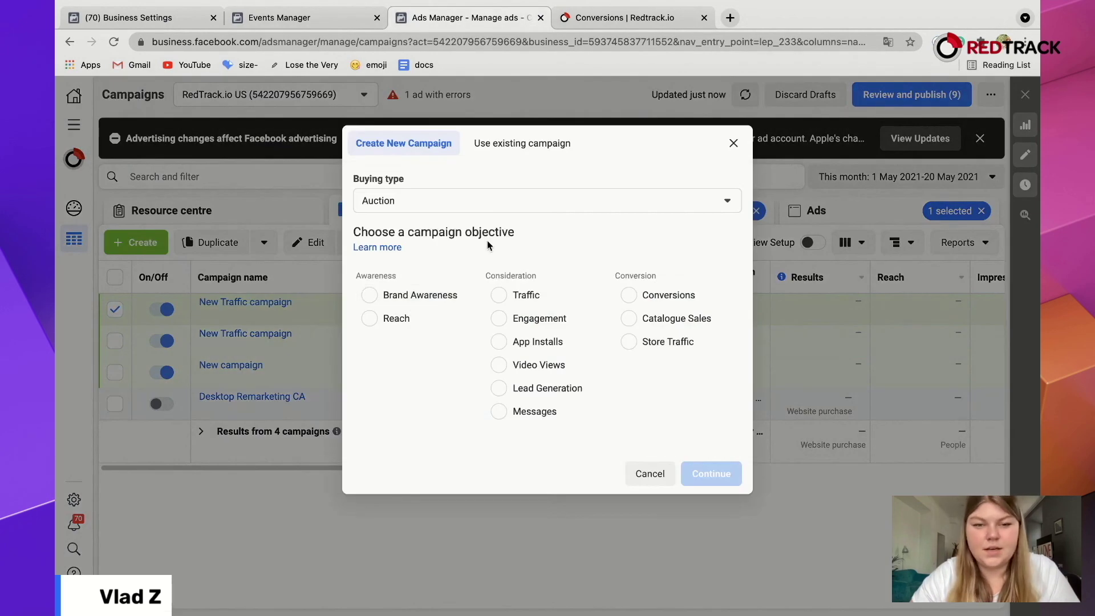
pyautogui.click(646, 293)
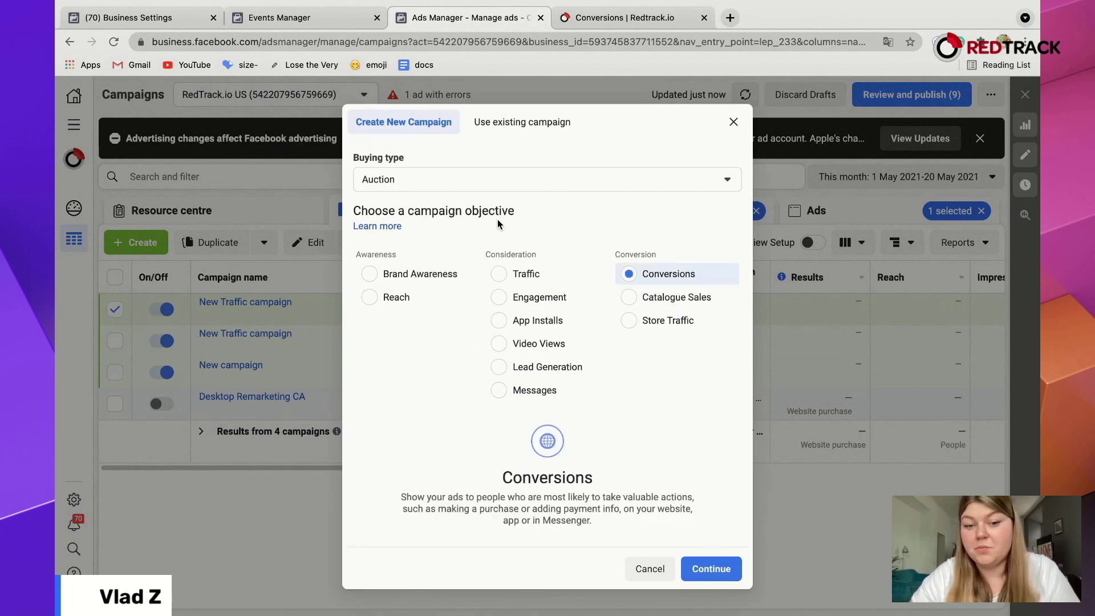